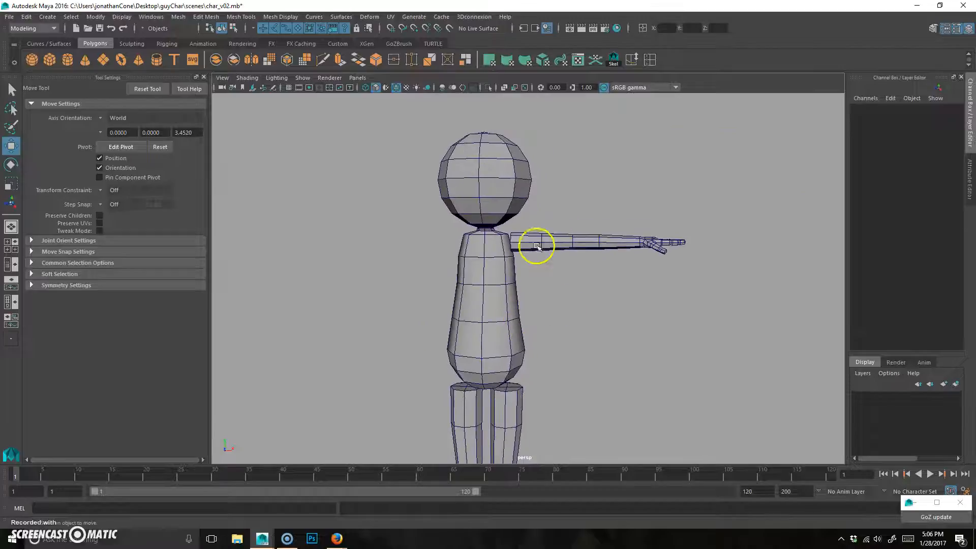
Step: Examine the head-and-torso mesh, the arm and the legs from several angles to compare their shapes and edge layouts
{"action": "left_click", "coordinate": [512, 290]}
{"action": "scroll", "coordinate": [541, 288], "scroll_direction": "up", "scroll_amount": 2}
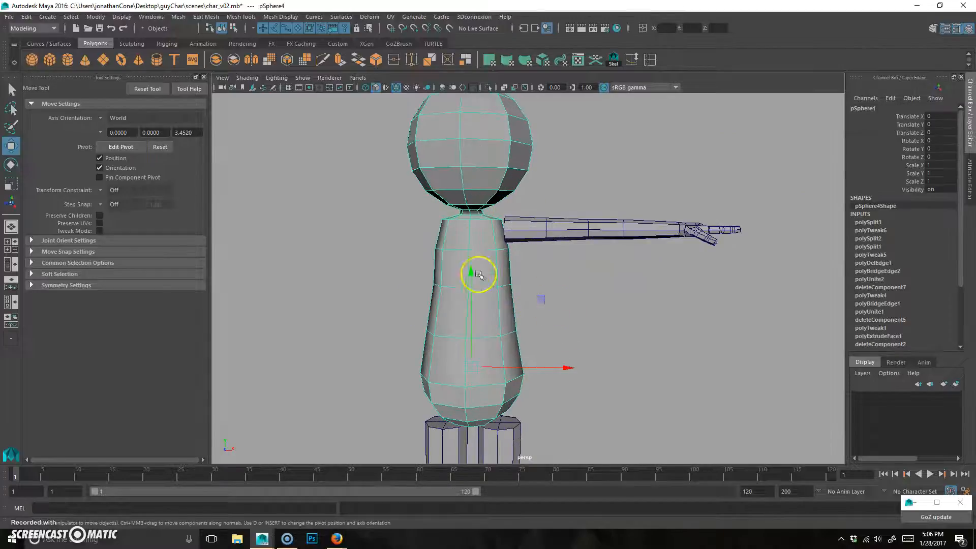
{"action": "scroll", "coordinate": [418, 355], "scroll_direction": "down", "scroll_amount": 3}
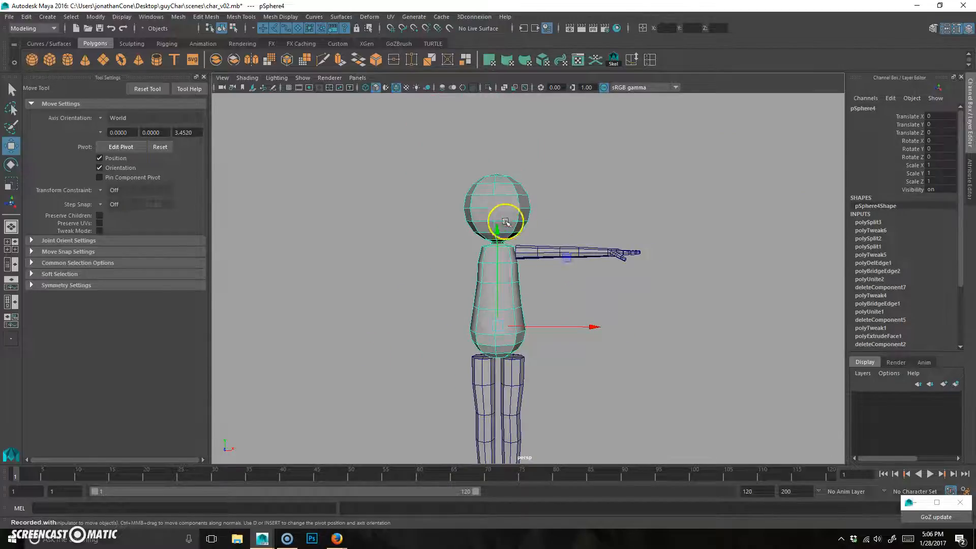
{"action": "left_click_drag", "start_coordinate": [560, 248], "coordinate": [513, 212], "text": "alt"}
{"action": "middle_click_drag", "start_coordinate": [555, 400], "coordinate": [545, 268], "text": "alt"}
{"action": "left_click_drag", "start_coordinate": [563, 325], "coordinate": [535, 315], "text": "alt"}
{"action": "scroll", "coordinate": [539, 293], "scroll_direction": "up", "scroll_amount": 3}
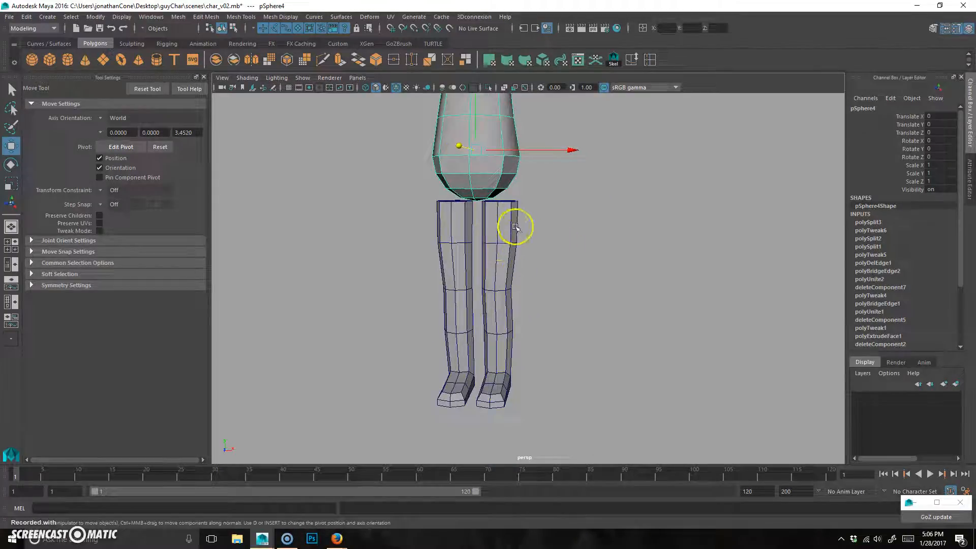
{"action": "right_click_drag", "start_coordinate": [586, 288], "coordinate": [436, 319], "text": "alt"}
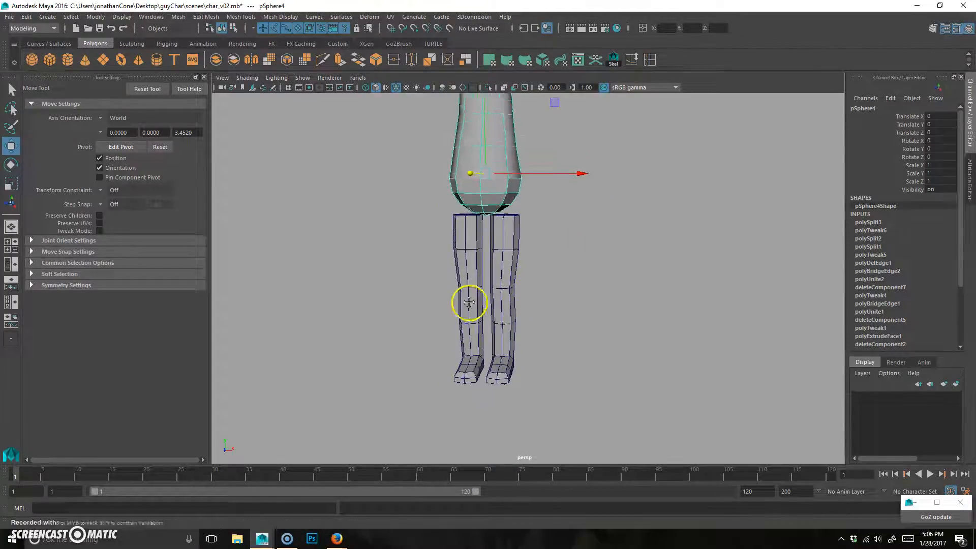
{"action": "middle_click_drag", "start_coordinate": [470, 305], "coordinate": [507, 380], "text": "alt"}
{"action": "middle_click_drag", "start_coordinate": [549, 281], "coordinate": [573, 332], "text": "alt"}
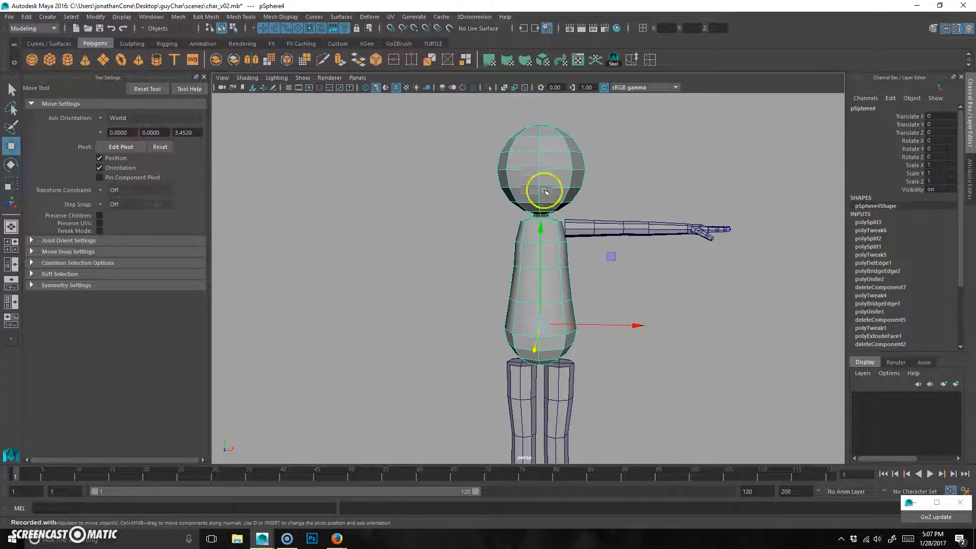
{"action": "right_click_drag", "start_coordinate": [574, 309], "coordinate": [621, 259], "text": "alt"}
{"action": "middle_click_drag", "start_coordinate": [668, 274], "coordinate": [661, 288], "text": "alt"}
{"action": "left_click_drag", "start_coordinate": [660, 288], "coordinate": [484, 251], "text": "alt"}
{"action": "middle_click_drag", "start_coordinate": [576, 300], "coordinate": [509, 218], "text": "alt"}
{"action": "scroll", "coordinate": [554, 335], "scroll_direction": "down", "scroll_amount": 3}
{"action": "middle_click_drag", "start_coordinate": [546, 333], "coordinate": [535, 311], "text": "alt"}
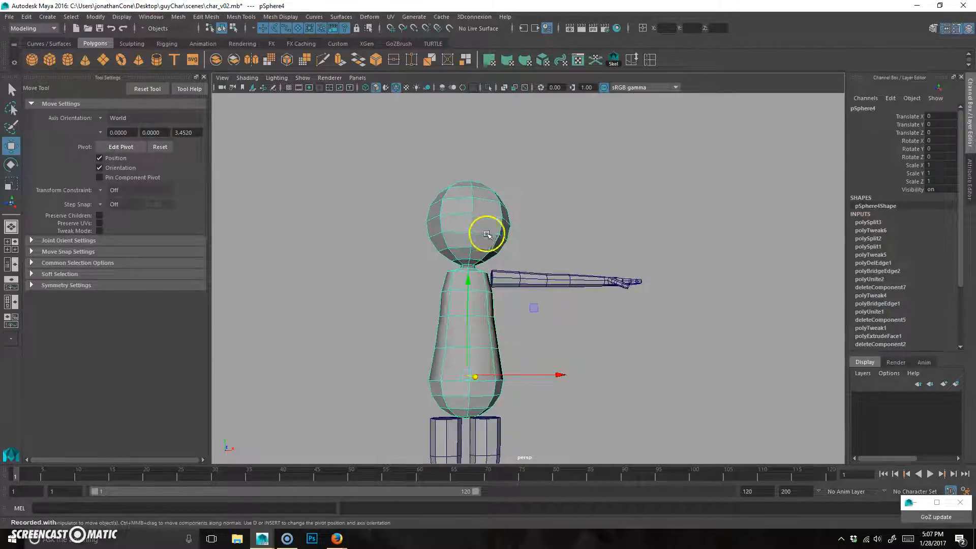
Step: Smooth the head-and-torso mesh with one division, then deselect it
{"action": "left_click", "coordinate": [269, 60]}
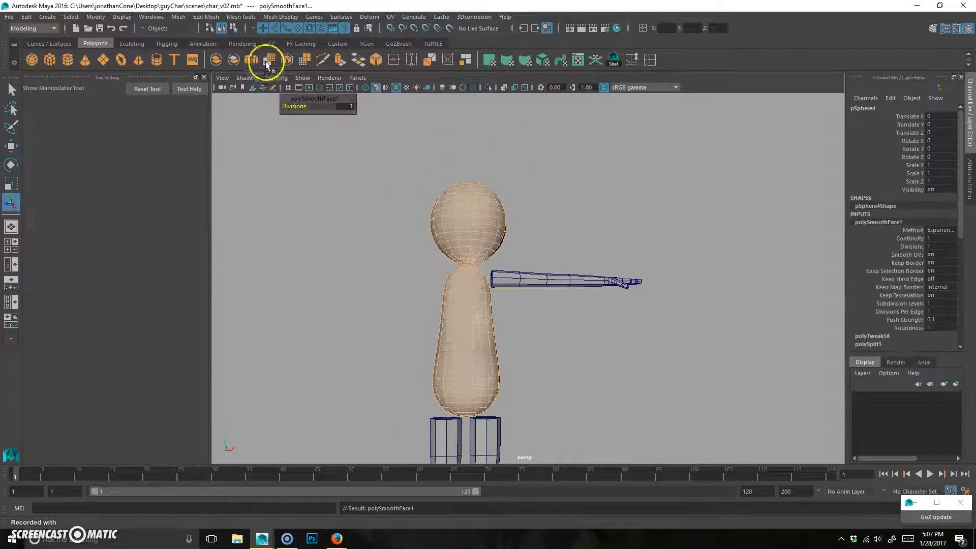
{"action": "left_click", "coordinate": [242, 17]}
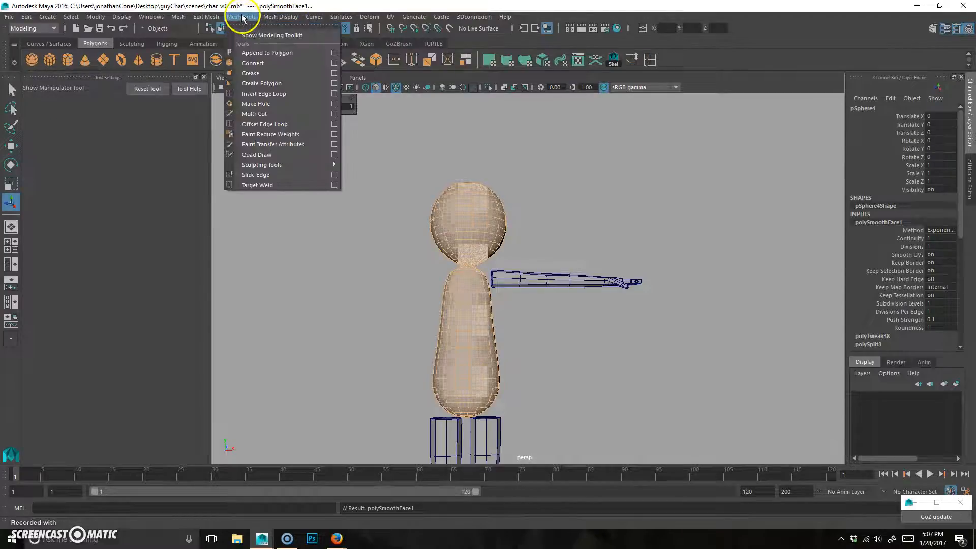
{"action": "mouse_move", "coordinate": [178, 17]}
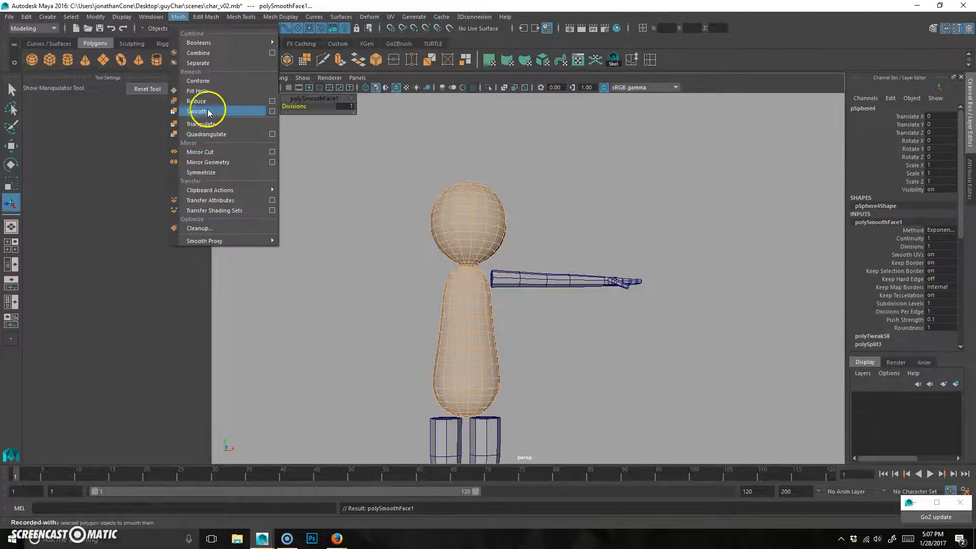
{"action": "left_click", "coordinate": [679, 196]}
Step: Inspect the smoothed torso's edge flow around the neck, hips and the open end of the arm
{"action": "scroll", "coordinate": [505, 278], "scroll_direction": "up", "scroll_amount": 4}
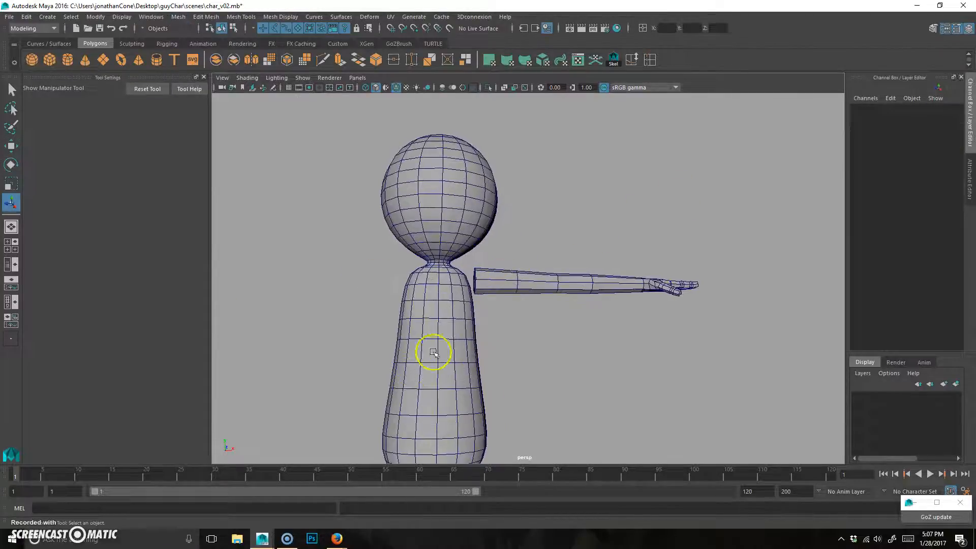
{"action": "left_click", "coordinate": [410, 368]}
{"action": "scroll", "coordinate": [554, 312], "scroll_direction": "down", "scroll_amount": 2}
{"action": "scroll", "coordinate": [554, 312], "scroll_direction": "down", "scroll_amount": 2}
{"action": "left_click_drag", "start_coordinate": [549, 334], "coordinate": [551, 300], "text": "alt"}
{"action": "scroll", "coordinate": [567, 293], "scroll_direction": "up", "scroll_amount": 4}
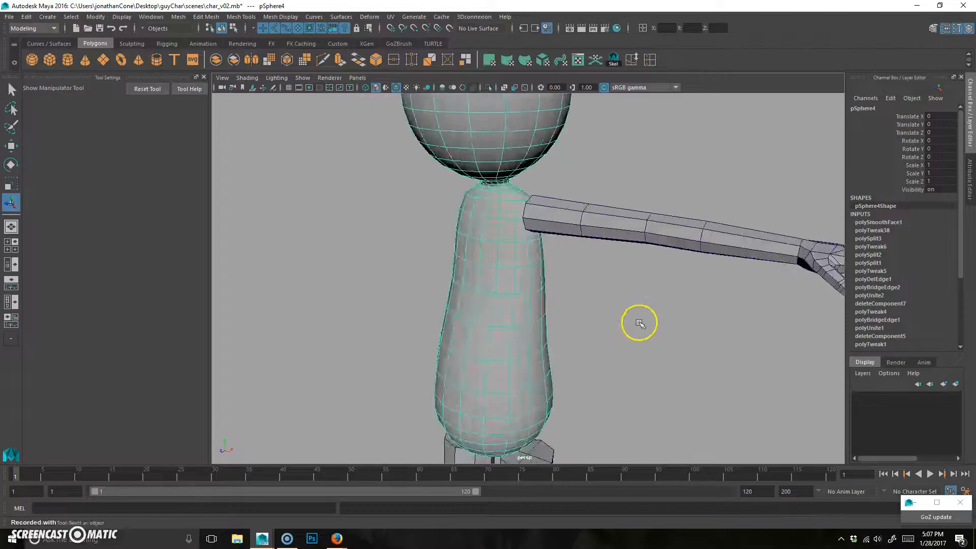
{"action": "scroll", "coordinate": [549, 303], "scroll_direction": "down", "scroll_amount": 3}
{"action": "middle_click_drag", "start_coordinate": [514, 332], "coordinate": [546, 273], "text": "alt"}
{"action": "left_click_drag", "start_coordinate": [545, 273], "coordinate": [599, 272], "text": "alt"}
{"action": "scroll", "coordinate": [599, 273], "scroll_direction": "down", "scroll_amount": 3}
{"action": "left_click_drag", "start_coordinate": [496, 296], "coordinate": [564, 290], "text": "alt"}
{"action": "scroll", "coordinate": [565, 290], "scroll_direction": "up", "scroll_amount": 2}
{"action": "left_click_drag", "start_coordinate": [562, 257], "coordinate": [536, 278], "text": "alt"}
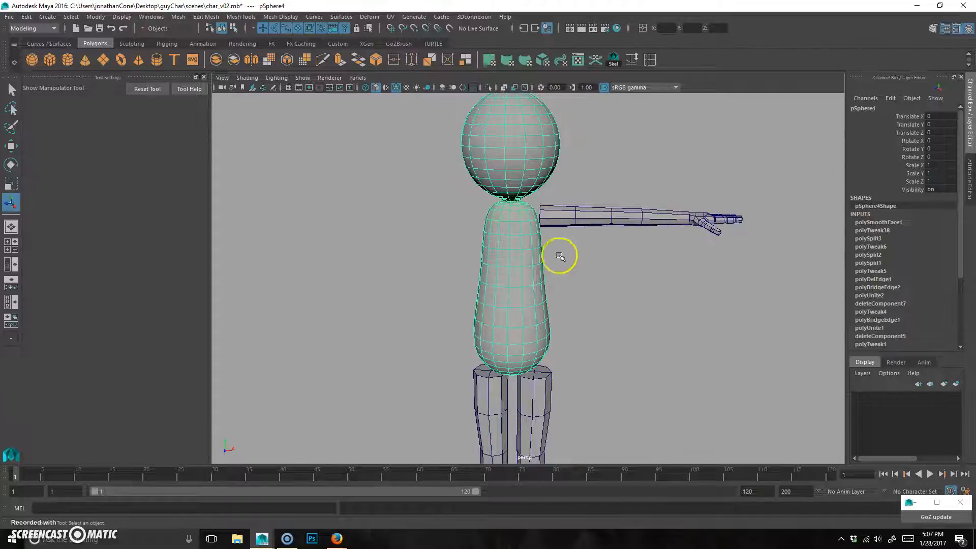
{"action": "right_click_drag", "start_coordinate": [581, 252], "coordinate": [656, 254], "text": "alt"}
{"action": "left_click_drag", "start_coordinate": [656, 255], "coordinate": [618, 224], "text": "alt"}
{"action": "right_click_drag", "start_coordinate": [617, 224], "coordinate": [747, 255], "text": "alt"}
{"action": "left_click_drag", "start_coordinate": [594, 320], "coordinate": [575, 344], "text": "alt"}
{"action": "right_click_drag", "start_coordinate": [574, 344], "coordinate": [648, 325], "text": "alt"}
{"action": "mouse_move", "coordinate": [649, 325]}
{"action": "left_mouse_down", "text": "alt"}
{"action": "mouse_move", "coordinate": [677, 277]}
{"action": "mouse_move", "coordinate": [642, 318]}
{"action": "left_mouse_up", "text": "alt"}
{"action": "right_click_drag", "start_coordinate": [587, 310], "coordinate": [607, 306], "text": "alt"}
{"action": "middle_click_drag", "start_coordinate": [607, 306], "coordinate": [574, 340], "text": "alt"}
Step: Delete the block of torso faces at the shoulder, opening a hole where the arm attaches
{"action": "right_click_drag", "start_coordinate": [551, 278], "coordinate": [551, 304]}
{"action": "left_click_drag", "start_coordinate": [582, 274], "coordinate": [541, 250], "text": "alt"}
{"action": "middle_click_drag", "start_coordinate": [542, 250], "coordinate": [530, 227], "text": "alt"}
{"action": "left_click_drag", "start_coordinate": [530, 226], "coordinate": [474, 240], "text": "alt"}
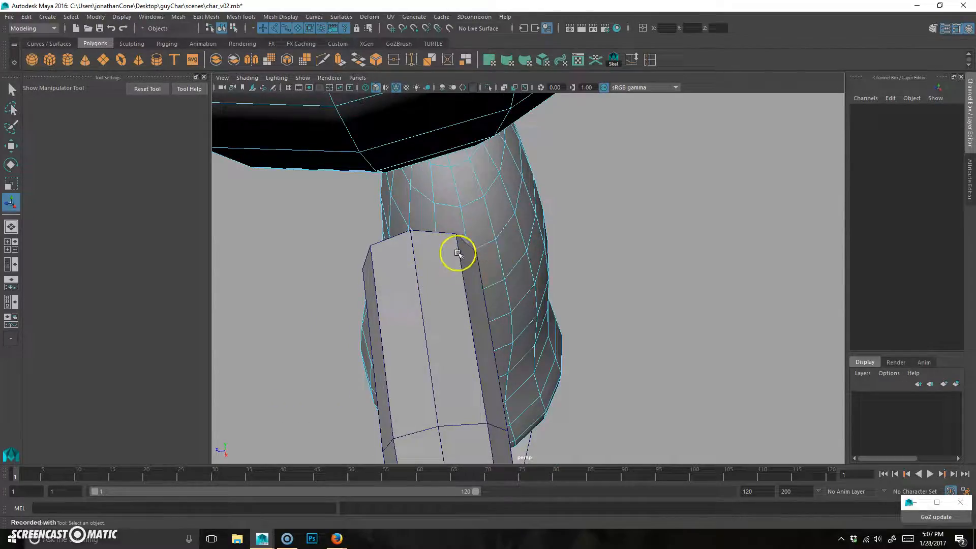
{"action": "right_click_drag", "start_coordinate": [575, 254], "coordinate": [571, 351], "text": "alt"}
{"action": "left_click_drag", "start_coordinate": [571, 351], "coordinate": [610, 331], "text": "alt"}
{"action": "middle_click_drag", "start_coordinate": [610, 331], "coordinate": [650, 176], "text": "alt"}
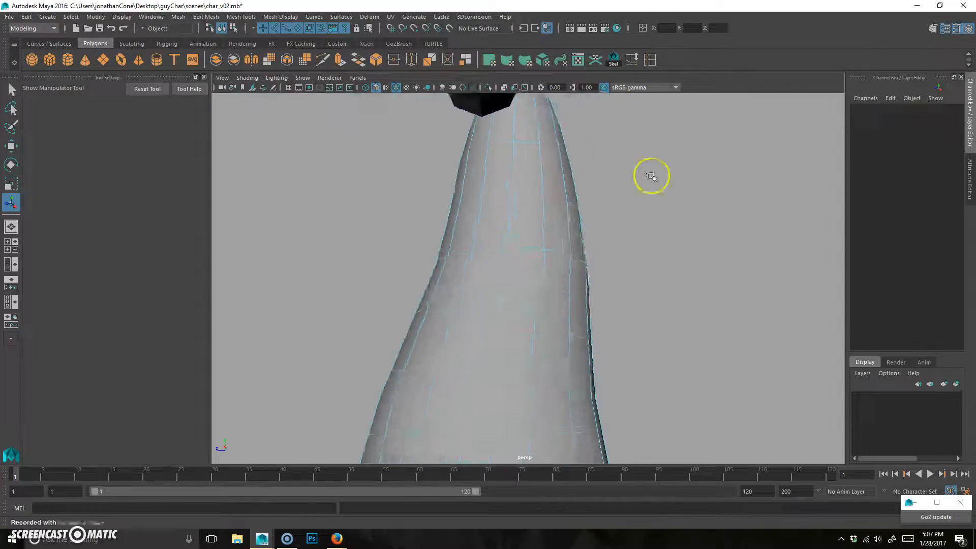
{"action": "right_click_drag", "start_coordinate": [650, 176], "coordinate": [494, 303], "text": "alt"}
{"action": "left_click_drag", "start_coordinate": [494, 304], "coordinate": [523, 337], "text": "alt"}
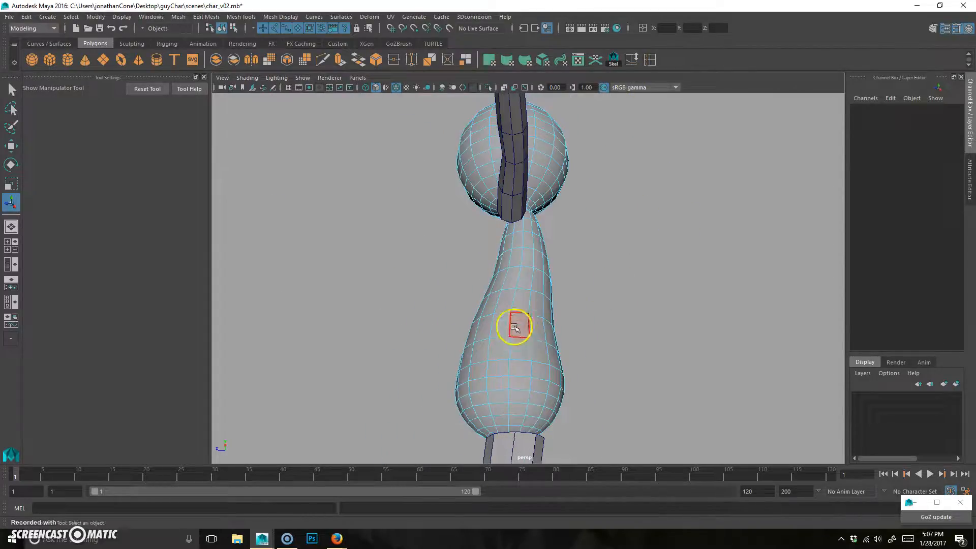
{"action": "left_click", "coordinate": [522, 222]}
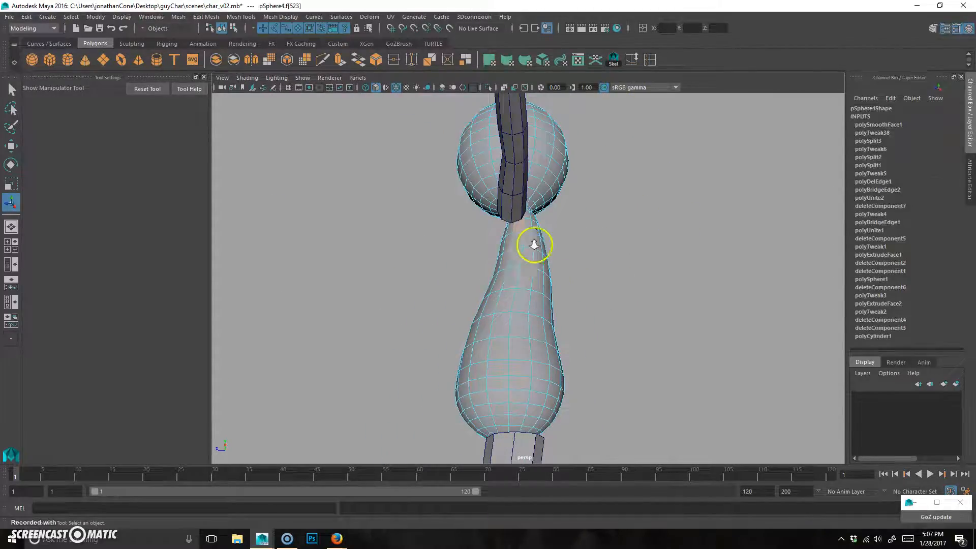
{"action": "right_click_drag", "start_coordinate": [533, 239], "coordinate": [712, 231], "text": "alt"}
{"action": "left_click_drag", "start_coordinate": [564, 255], "coordinate": [558, 321], "text": "alt"}
{"action": "left_click_drag", "start_coordinate": [480, 260], "coordinate": [503, 309], "text": "alt"}
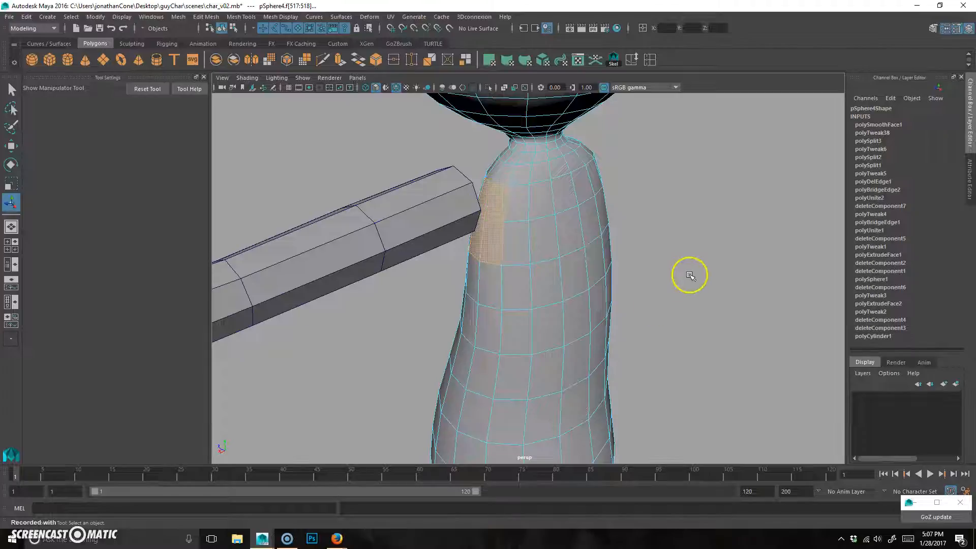
{"action": "left_click_drag", "start_coordinate": [608, 313], "coordinate": [522, 307], "text": "alt"}
{"action": "key", "text": "Delete"}
Step: Select the whole arm mesh as an object and center its pivot
{"action": "left_click_drag", "start_coordinate": [615, 291], "coordinate": [596, 233], "text": "alt"}
{"action": "right_click_drag", "start_coordinate": [702, 240], "coordinate": [549, 270], "text": "alt"}
{"action": "left_click_drag", "start_coordinate": [549, 270], "coordinate": [626, 411], "text": "alt"}
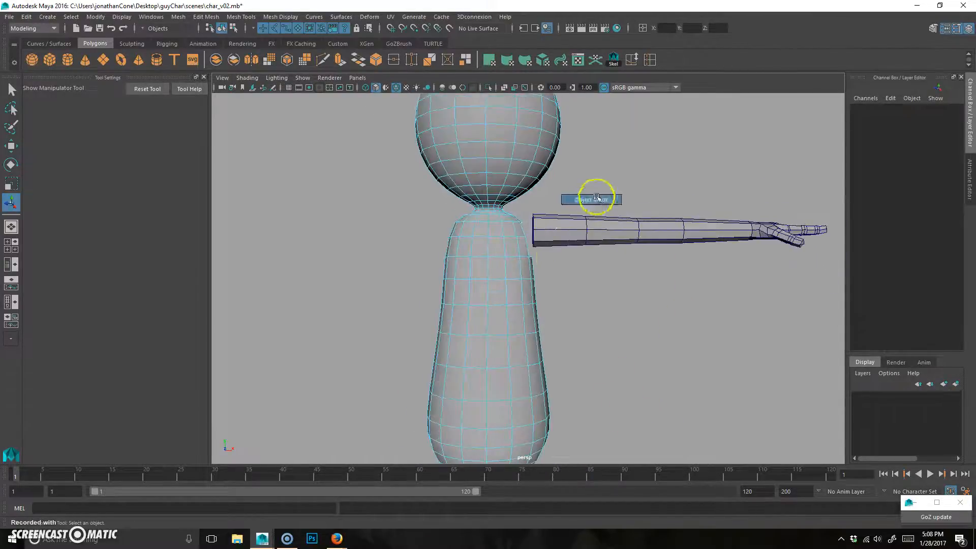
{"action": "right_click_drag", "start_coordinate": [597, 197], "coordinate": [598, 199]}
{"action": "left_click_drag", "start_coordinate": [573, 233], "coordinate": [488, 305], "text": "alt"}
{"action": "key", "text": "w"}
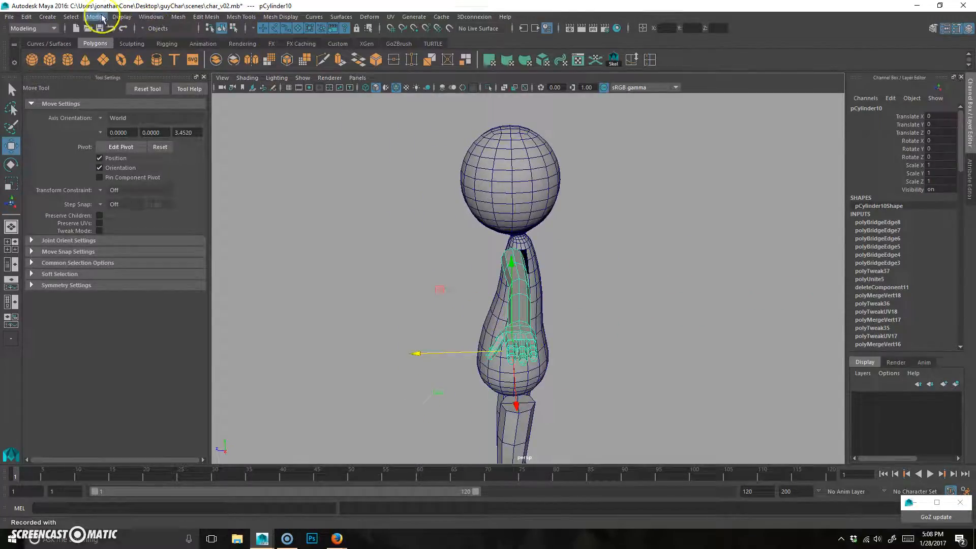
{"action": "left_click", "coordinate": [92, 18]}
{"action": "left_click", "coordinate": [124, 90]}
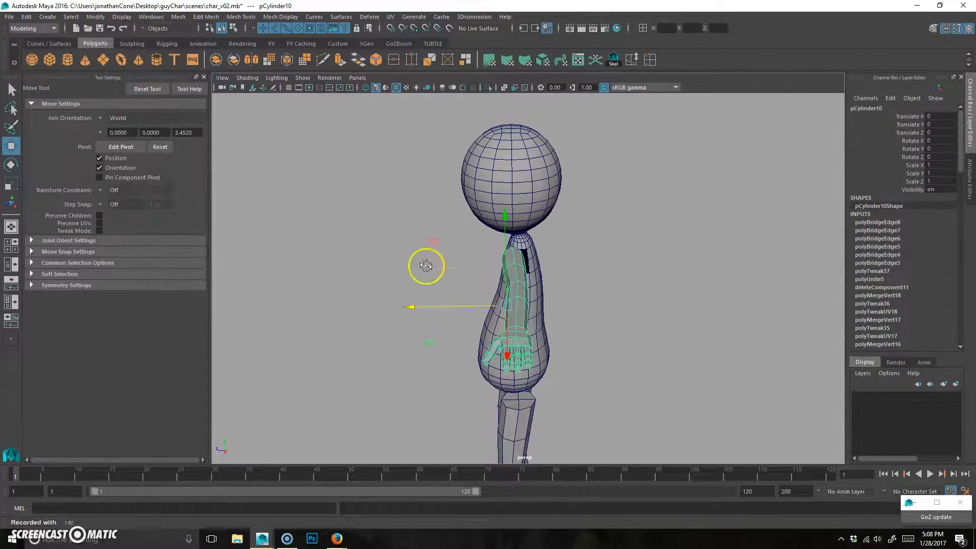
Step: Move the arm up to the shoulder hole, at about X -0.049, Y -0.162, Z -0.359
{"action": "left_click_drag", "start_coordinate": [443, 331], "coordinate": [534, 289], "text": "alt"}
{"action": "scroll", "coordinate": [620, 261], "scroll_direction": "up", "scroll_amount": 5}
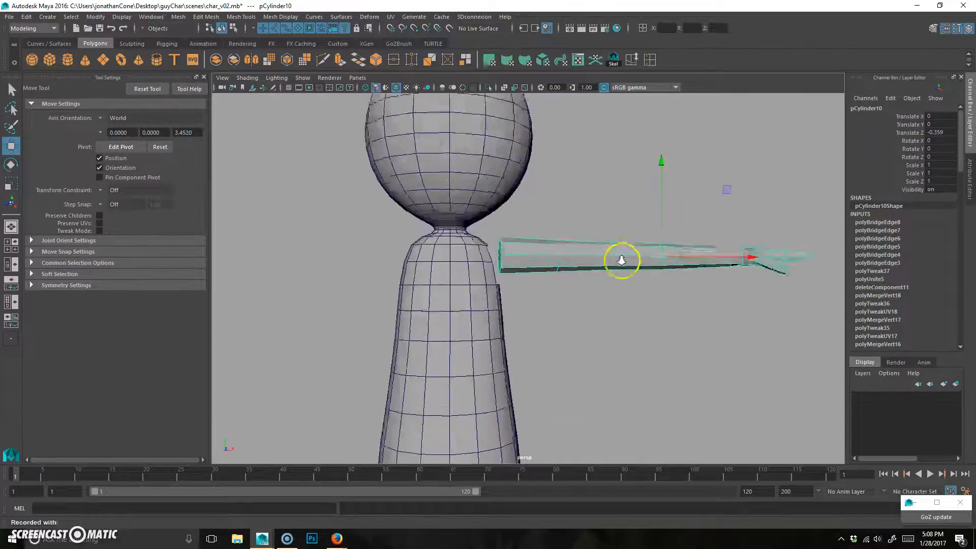
{"action": "left_click_drag", "start_coordinate": [769, 183], "coordinate": [633, 204]}
{"action": "key", "text": "space"}
{"action": "key", "text": "space"}
{"action": "left_click_drag", "start_coordinate": [584, 337], "coordinate": [532, 283], "text": "alt"}
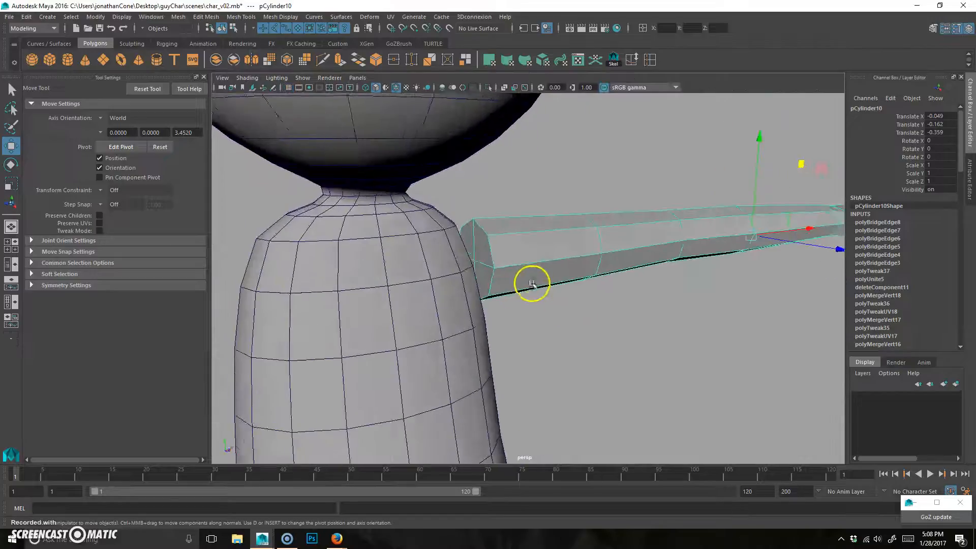
Step: Delete the cap faces at the shoulder end of the arm
{"action": "right_click_drag", "start_coordinate": [488, 262], "coordinate": [492, 299]}
{"action": "left_click_drag", "start_coordinate": [536, 314], "coordinate": [539, 311], "text": "alt"}
{"action": "left_click_drag", "start_coordinate": [468, 247], "coordinate": [450, 257], "text": "alt"}
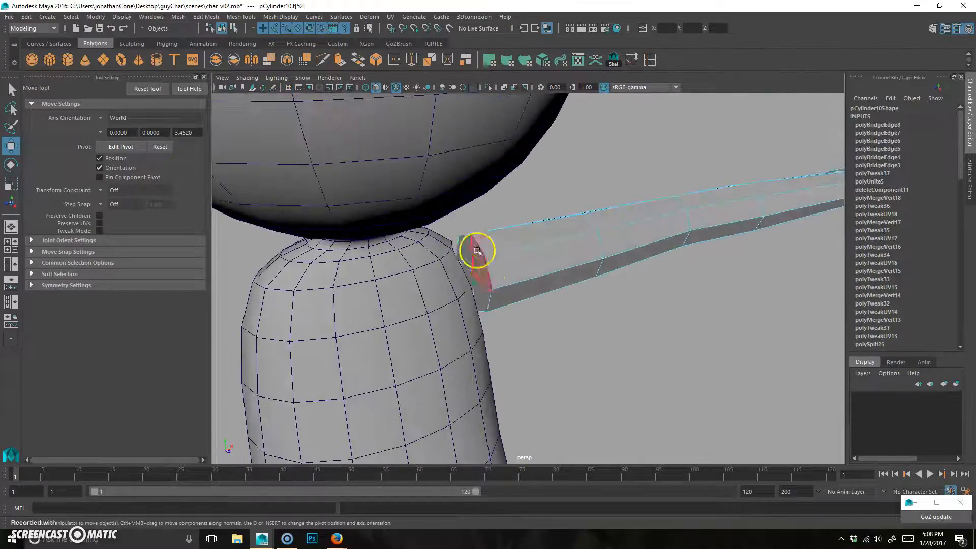
{"action": "left_click", "coordinate": [484, 284]}
{"action": "key", "text": "Delete"}
Step: Combine the torso and the arm into a single mesh
{"action": "left_click_drag", "start_coordinate": [577, 331], "coordinate": [379, 270], "text": "alt"}
{"action": "left_click", "coordinate": [420, 228]}
{"action": "left_click_drag", "start_coordinate": [482, 266], "coordinate": [533, 265], "text": "alt"}
{"action": "left_click_drag", "start_coordinate": [558, 337], "coordinate": [591, 183], "text": "shift"}
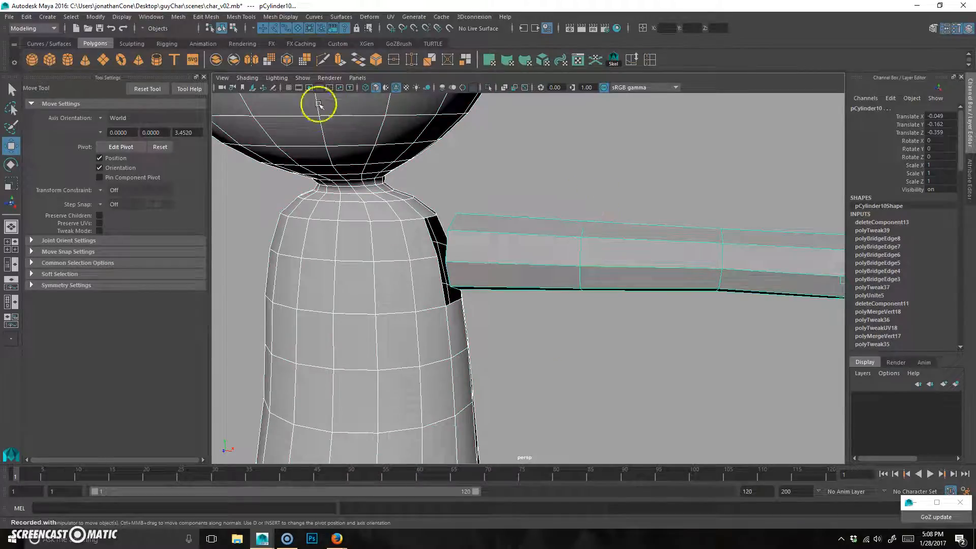
{"action": "left_click", "coordinate": [216, 60]}
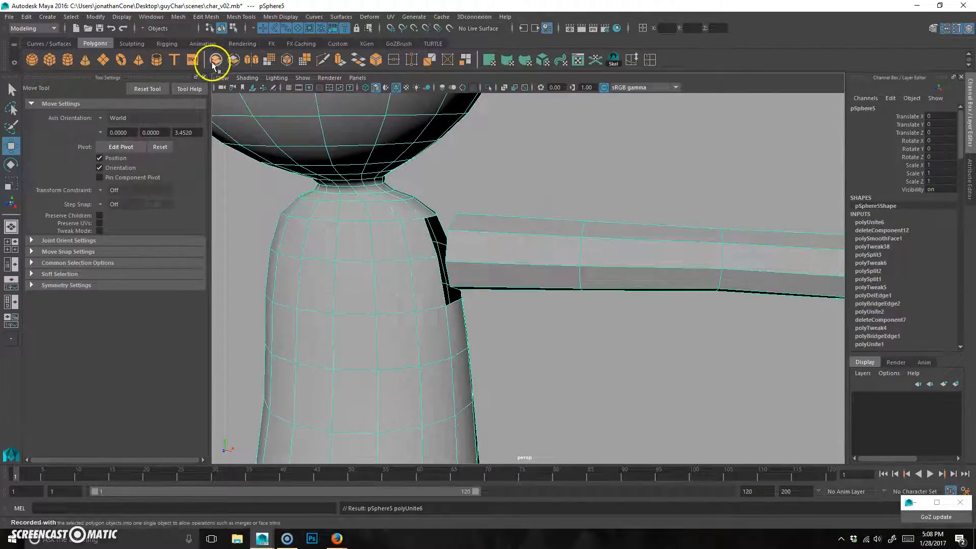
Step: Weld the vertices around the arm's open end to the shoulder hole's border with the Target Weld tool, merging to target
{"action": "left_click_drag", "start_coordinate": [615, 270], "coordinate": [510, 249], "text": "alt"}
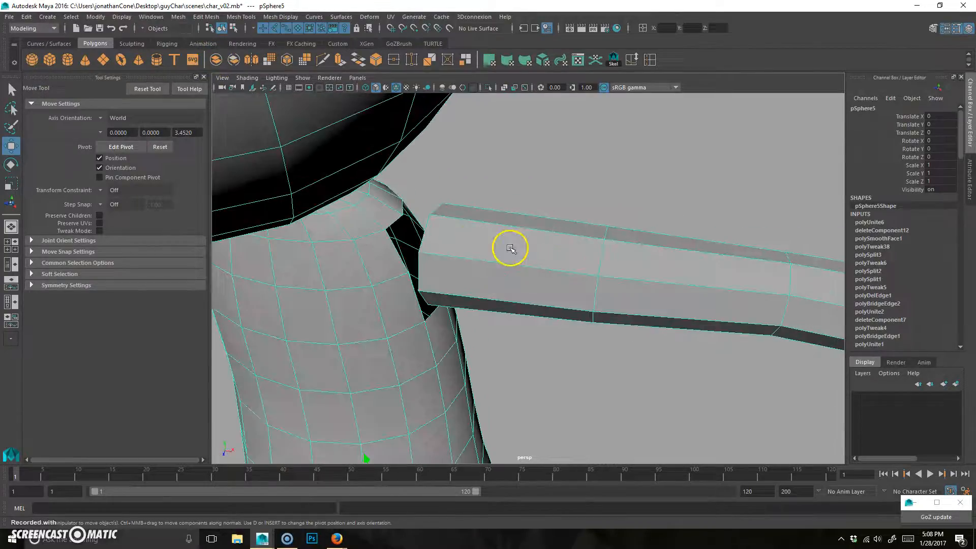
{"action": "left_click", "coordinate": [179, 17]}
{"action": "left_click_drag", "start_coordinate": [342, 261], "coordinate": [556, 272], "text": "alt"}
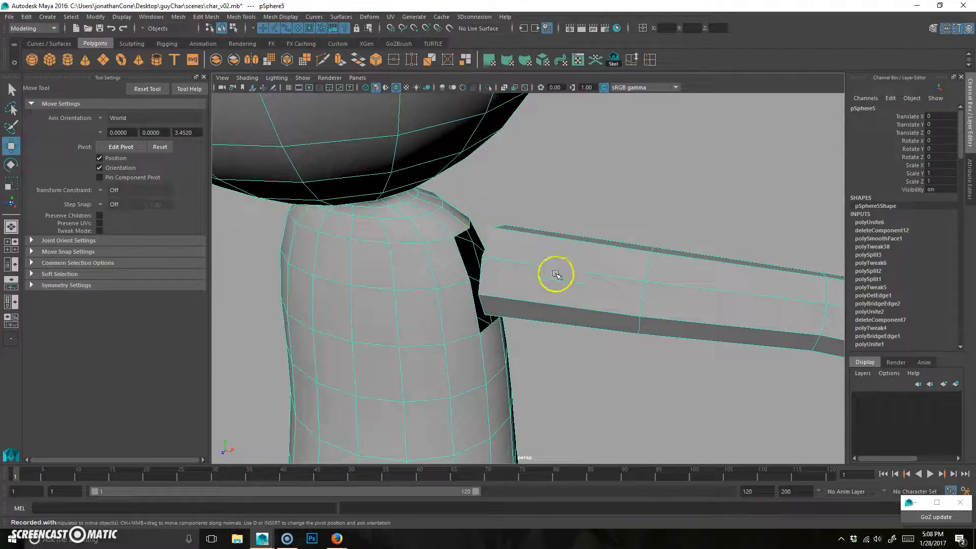
{"action": "left_click", "coordinate": [409, 64]}
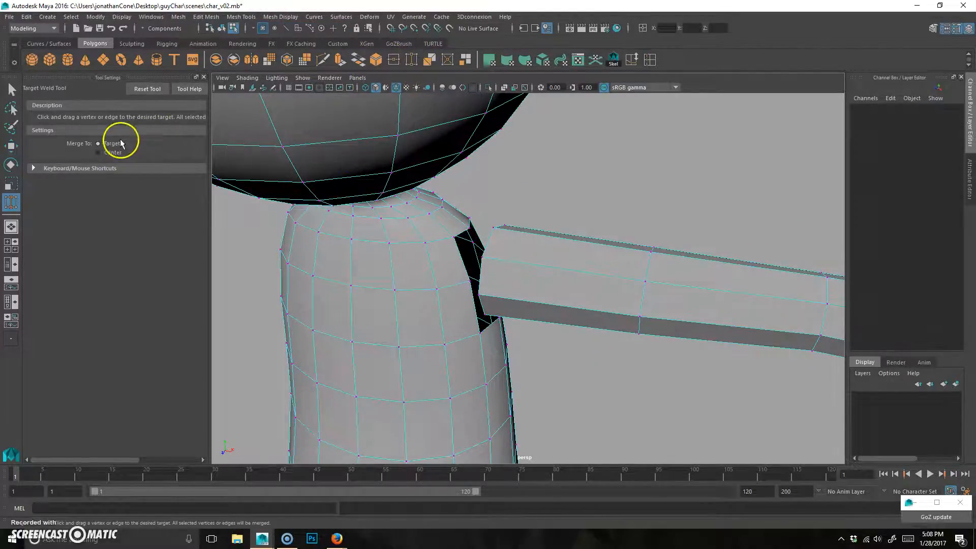
{"action": "left_click_drag", "start_coordinate": [514, 274], "coordinate": [570, 249], "text": "alt"}
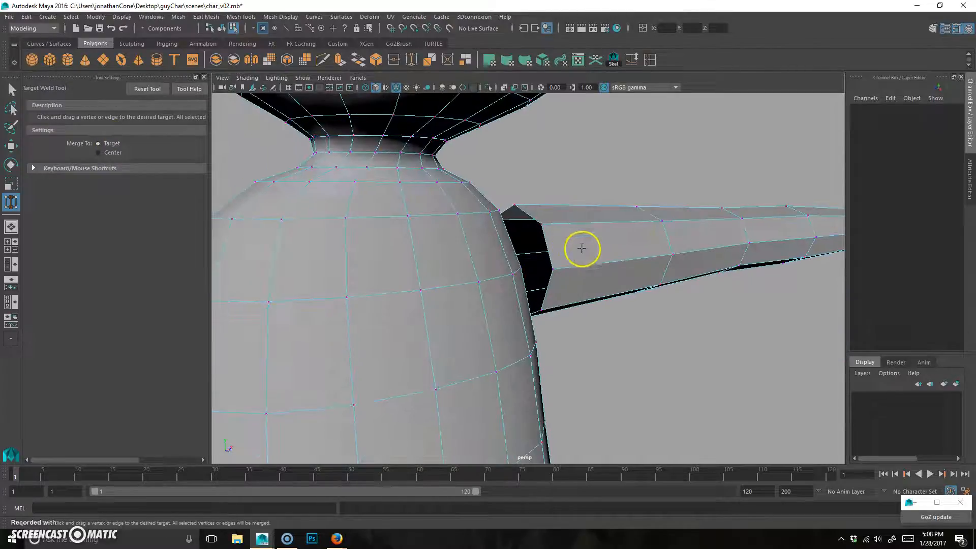
{"action": "left_click_drag", "start_coordinate": [676, 217], "coordinate": [453, 228], "text": "alt"}
{"action": "left_click_drag", "start_coordinate": [567, 239], "coordinate": [506, 212], "text": "alt"}
{"action": "left_click_drag", "start_coordinate": [608, 266], "coordinate": [577, 241], "text": "alt"}
{"action": "left_click_drag", "start_coordinate": [619, 283], "coordinate": [558, 269], "text": "alt"}
{"action": "left_click_drag", "start_coordinate": [558, 269], "coordinate": [574, 291], "text": "alt"}
{"action": "mouse_move", "coordinate": [501, 342]}
{"action": "left_mouse_down", "text": "alt"}
{"action": "mouse_move", "coordinate": [534, 339]}
{"action": "mouse_move", "coordinate": [507, 326]}
{"action": "left_mouse_up", "text": "alt"}
{"action": "left_click_drag", "start_coordinate": [507, 326], "coordinate": [486, 339], "text": "alt"}
{"action": "left_click_drag", "start_coordinate": [460, 299], "coordinate": [459, 283], "text": "alt"}
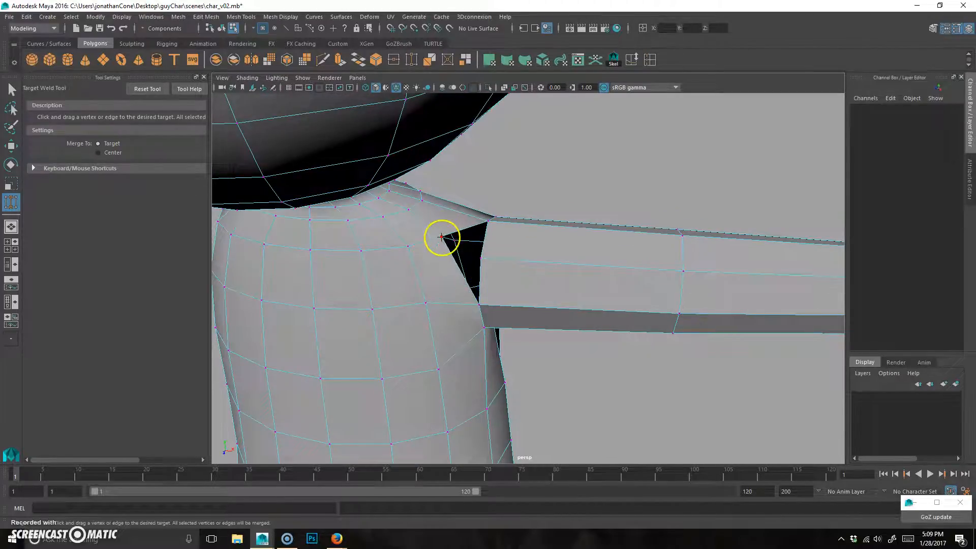
{"action": "left_click_drag", "start_coordinate": [493, 267], "coordinate": [493, 267]}
{"action": "right_click_drag", "start_coordinate": [668, 260], "coordinate": [462, 285], "text": "alt"}
{"action": "left_click_drag", "start_coordinate": [462, 285], "coordinate": [501, 280], "text": "alt"}
{"action": "right_click_drag", "start_coordinate": [647, 264], "coordinate": [520, 303], "text": "alt"}
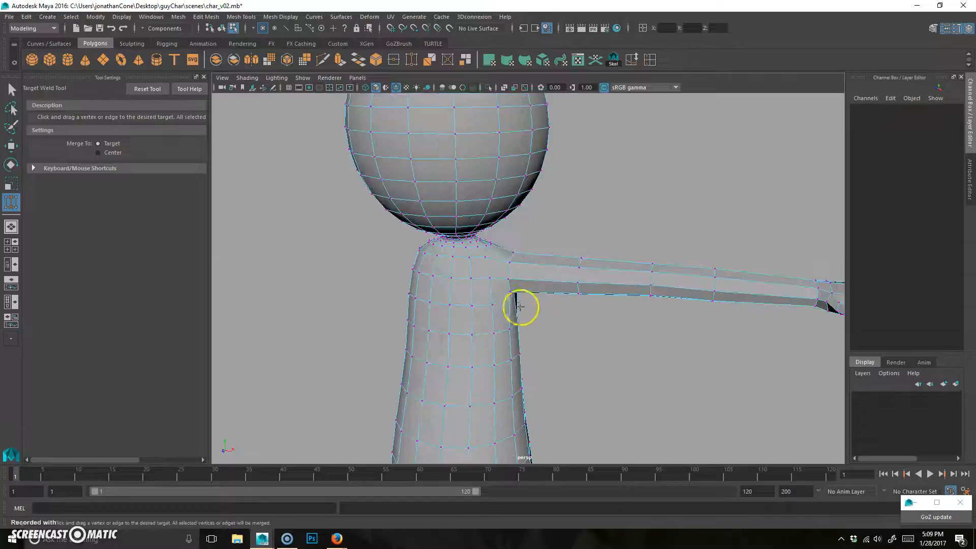
{"action": "key", "text": "q"}
Step: Examine the tops of both legs and the underside of the torso, with the legs in vertex mode
{"action": "right_click_drag", "start_coordinate": [588, 318], "coordinate": [495, 333], "text": "alt"}
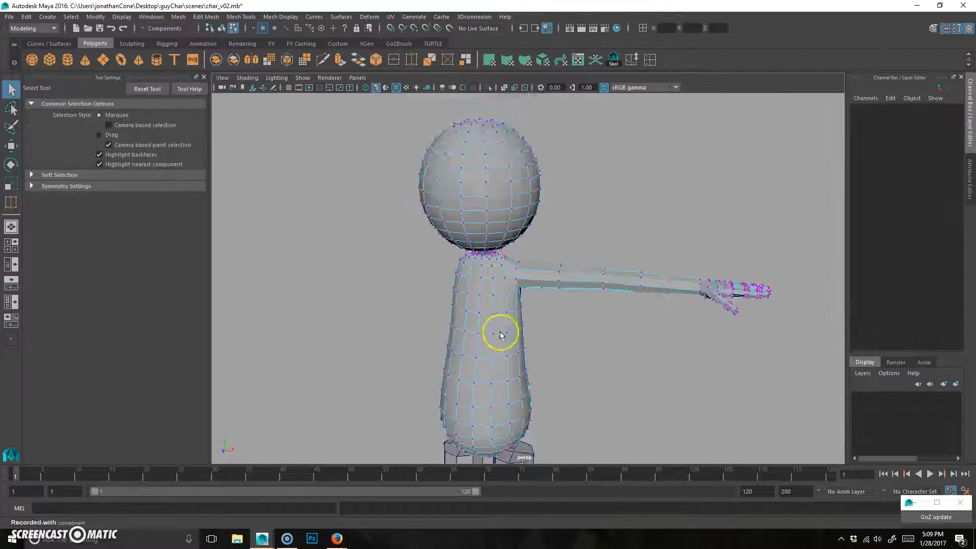
{"action": "middle_click_drag", "start_coordinate": [495, 334], "coordinate": [518, 229], "text": "alt"}
{"action": "left_click_drag", "start_coordinate": [604, 353], "coordinate": [589, 325], "text": "alt"}
{"action": "right_click_drag", "start_coordinate": [498, 341], "coordinate": [611, 343], "text": "alt"}
{"action": "middle_click_drag", "start_coordinate": [611, 344], "coordinate": [610, 152], "text": "alt"}
{"action": "right_click_drag", "start_coordinate": [527, 331], "coordinate": [603, 325]}
{"action": "left_click_drag", "start_coordinate": [526, 306], "coordinate": [552, 300], "text": "alt"}
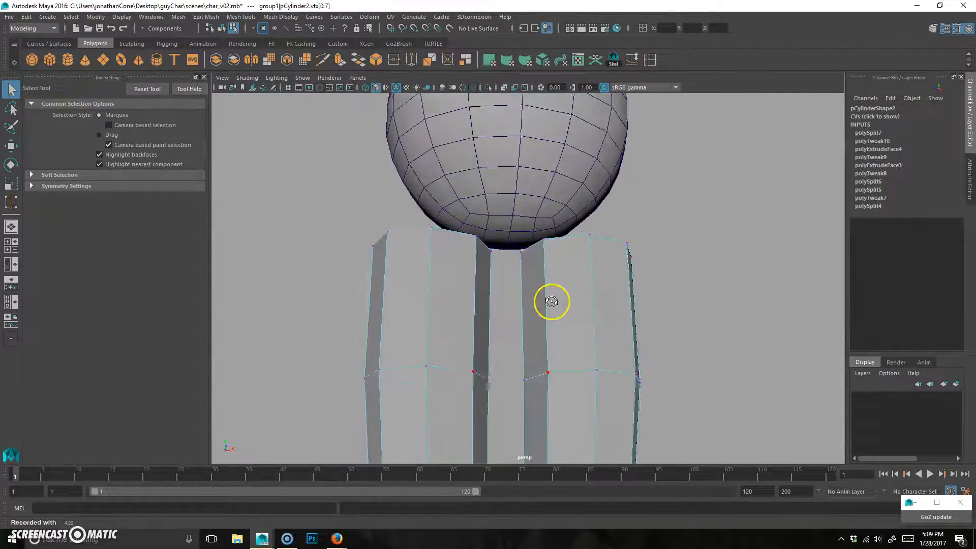
{"action": "right_click_drag", "start_coordinate": [528, 300], "coordinate": [593, 285], "text": "alt"}
{"action": "mouse_move", "coordinate": [593, 285]}
{"action": "left_mouse_down", "text": "alt"}
{"action": "mouse_move", "coordinate": [584, 300]}
{"action": "mouse_move", "coordinate": [588, 293]}
{"action": "left_mouse_up", "text": "alt"}
{"action": "right_click_drag", "start_coordinate": [493, 303], "coordinate": [542, 299], "text": "alt"}
{"action": "left_click_drag", "start_coordinate": [542, 298], "coordinate": [460, 190], "text": "alt"}
Step: Delete the faces on the underside of the torso above one leg to open a hip hole
{"action": "right_click_drag", "start_coordinate": [460, 189], "coordinate": [463, 218]}
{"action": "left_click_drag", "start_coordinate": [459, 259], "coordinate": [550, 240], "text": "alt"}
{"action": "left_click_drag", "start_coordinate": [483, 247], "coordinate": [464, 185], "text": "alt"}
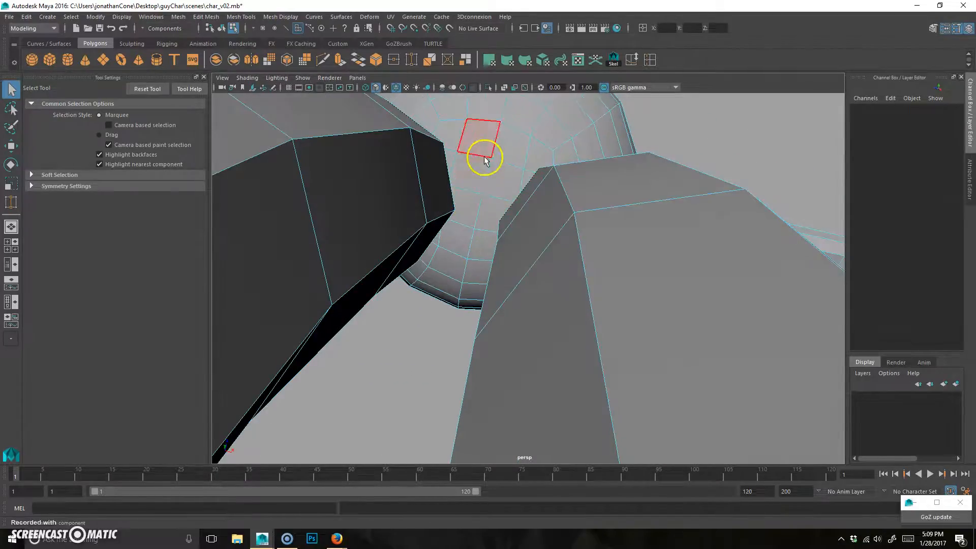
{"action": "left_click_drag", "start_coordinate": [500, 237], "coordinate": [493, 210], "text": "alt"}
{"action": "left_click", "coordinate": [617, 238]}
{"action": "left_click_drag", "start_coordinate": [668, 244], "coordinate": [554, 291], "text": "alt"}
{"action": "double_click", "coordinate": [450, 265]}
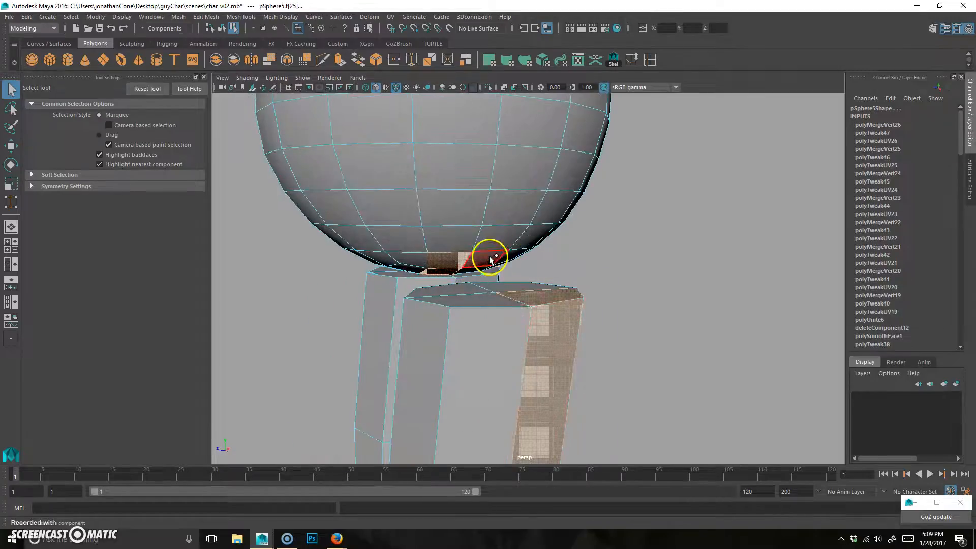
{"action": "left_click_drag", "start_coordinate": [677, 329], "coordinate": [559, 320], "text": "alt"}
{"action": "right_click_drag", "start_coordinate": [595, 297], "coordinate": [606, 279], "text": "alt"}
{"action": "key", "text": "w"}
{"action": "left_click_drag", "start_coordinate": [607, 295], "coordinate": [455, 311], "text": "alt"}
{"action": "left_click_drag", "start_coordinate": [503, 247], "coordinate": [386, 333], "text": "alt"}
{"action": "left_click", "coordinate": [385, 329]}
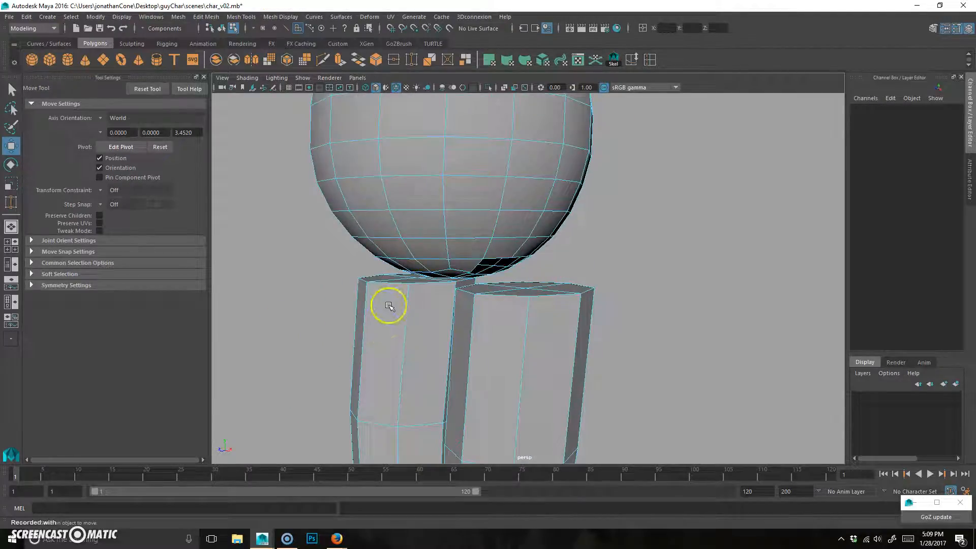
{"action": "left_click", "coordinate": [534, 279]}
{"action": "mouse_move", "coordinate": [533, 279]}
{"action": "left_mouse_down", "text": "alt"}
{"action": "mouse_move", "coordinate": [517, 261]}
{"action": "mouse_move", "coordinate": [501, 273]}
{"action": "mouse_move", "coordinate": [529, 269]}
{"action": "left_mouse_up", "text": "alt"}
{"action": "key", "text": "Delete"}
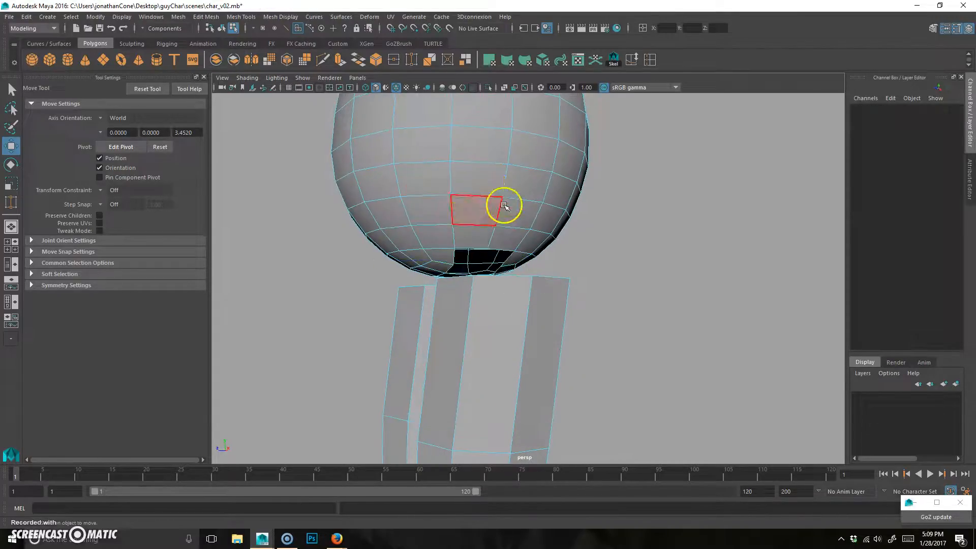
Step: Examine the border edges of the hole in the torso's underside against the tops of the legs
{"action": "left_click", "coordinate": [468, 249]}
{"action": "left_click_drag", "start_coordinate": [501, 261], "coordinate": [529, 302], "text": "alt"}
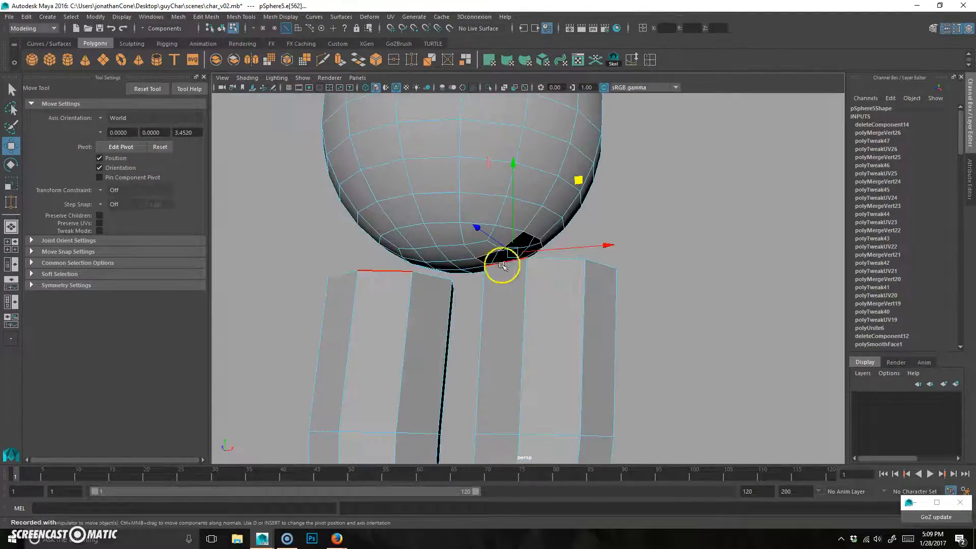
{"action": "key", "text": "r"}
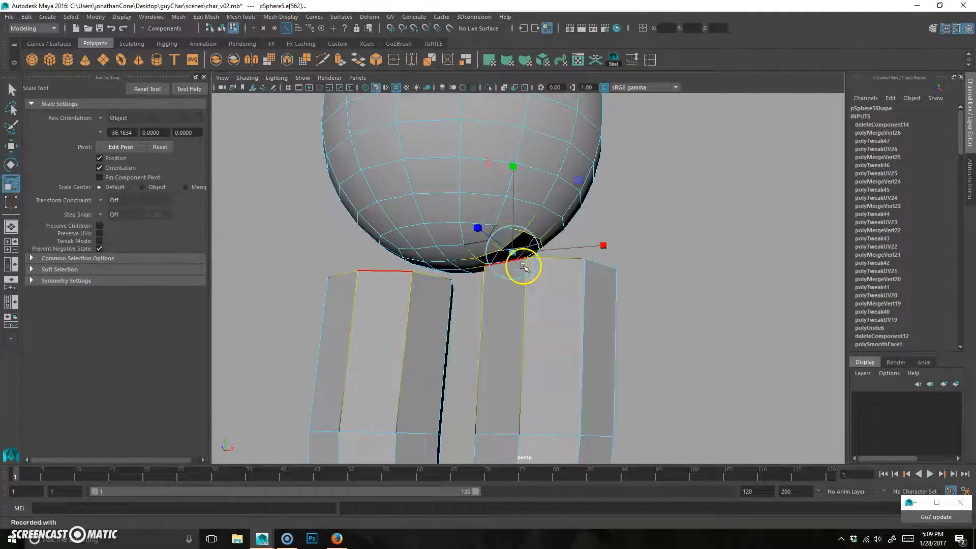
{"action": "left_click_drag", "start_coordinate": [515, 264], "coordinate": [588, 333], "text": "alt"}
{"action": "left_click", "coordinate": [727, 305]}
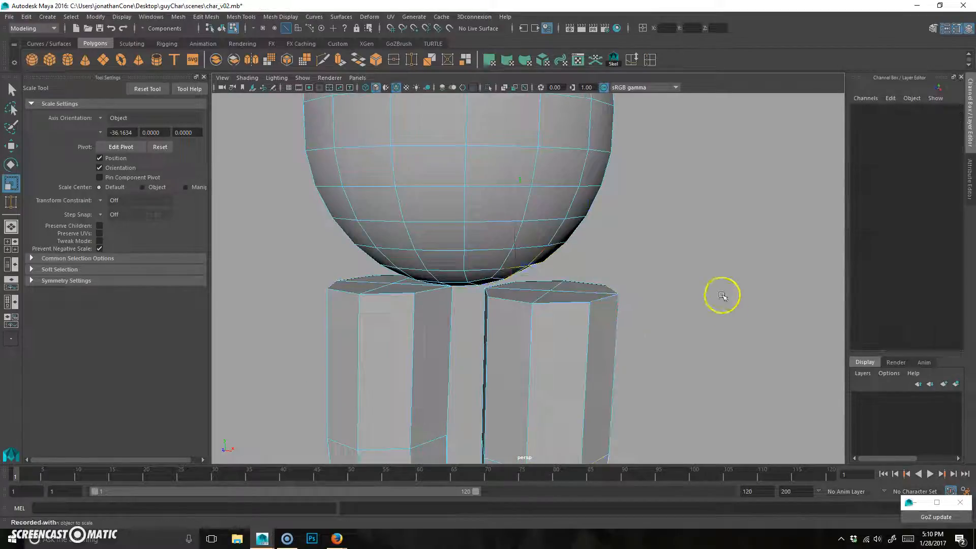
{"action": "right_click_drag", "start_coordinate": [616, 147], "coordinate": [612, 149]}
{"action": "left_click_drag", "start_coordinate": [558, 224], "coordinate": [520, 245], "text": "alt"}
{"action": "right_click_drag", "start_coordinate": [530, 222], "coordinate": [529, 204]}
{"action": "double_click", "coordinate": [523, 233]}
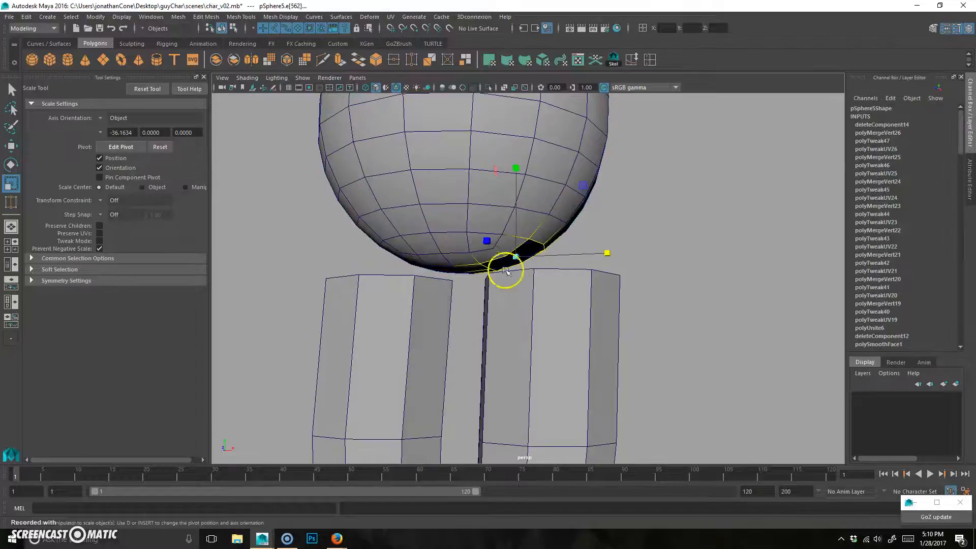
{"action": "key", "text": "b"}
{"action": "left_click_drag", "start_coordinate": [527, 273], "coordinate": [525, 248]}
{"action": "left_click_drag", "start_coordinate": [452, 255], "coordinate": [466, 246], "text": "alt"}
{"action": "right_click_drag", "start_coordinate": [516, 279], "coordinate": [523, 255], "text": "alt"}
{"action": "right_click_drag", "start_coordinate": [513, 183], "coordinate": [537, 150]}
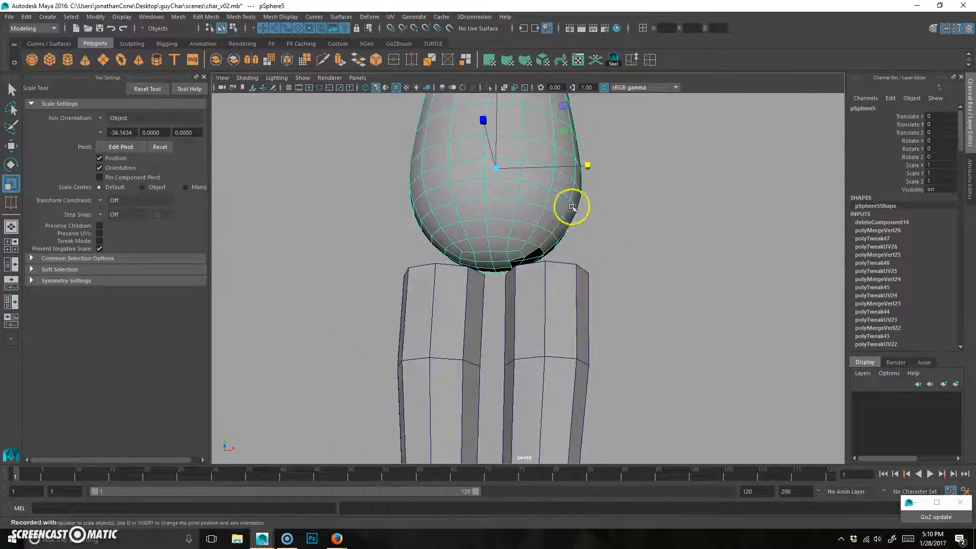
{"action": "right_click_drag", "start_coordinate": [418, 254], "coordinate": [530, 247], "text": "alt"}
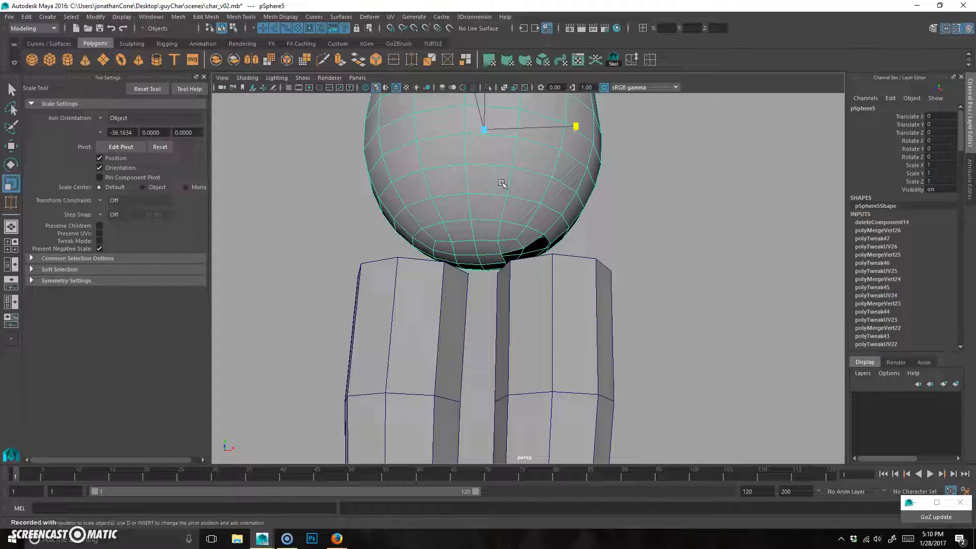
Step: Delete the cap faces at the tops of the legs
{"action": "left_click_drag", "start_coordinate": [707, 295], "coordinate": [538, 324], "text": "alt"}
{"action": "left_click", "coordinate": [553, 308]}
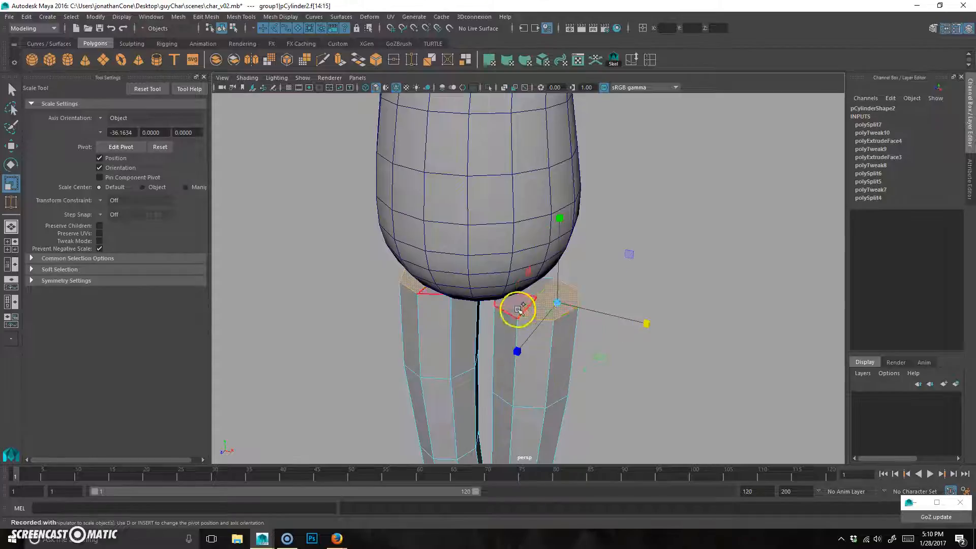
{"action": "left_click_drag", "start_coordinate": [604, 341], "coordinate": [612, 322], "text": "alt"}
{"action": "key", "text": "Delete"}
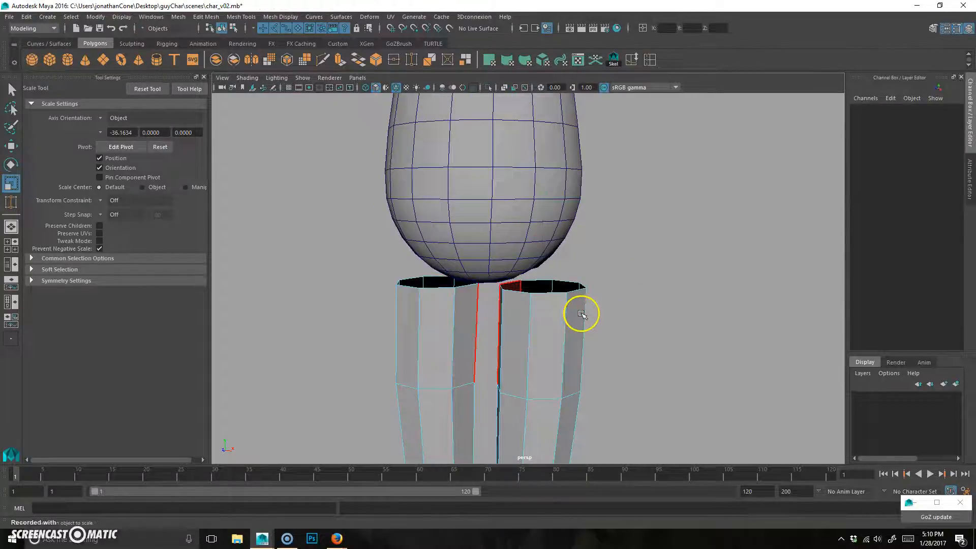
Step: Combine the leg under the hip hole and the torso into a single mesh
{"action": "right_click_drag", "start_coordinate": [551, 306], "coordinate": [517, 237], "text": "alt"}
{"action": "middle_click_drag", "start_coordinate": [516, 237], "coordinate": [510, 256], "text": "alt"}
{"action": "right_click_drag", "start_coordinate": [512, 272], "coordinate": [527, 270]}
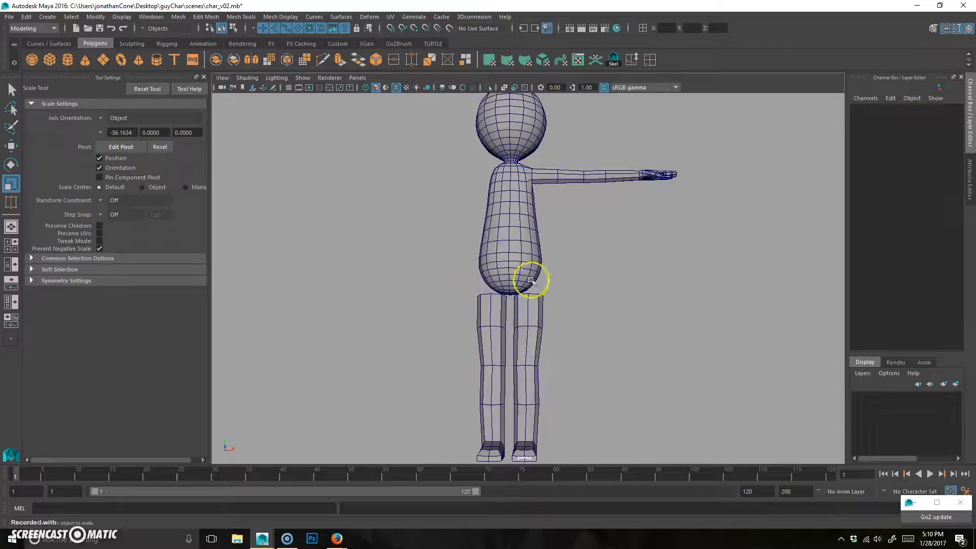
{"action": "left_click", "coordinate": [516, 264]}
{"action": "right_click_drag", "start_coordinate": [544, 305], "coordinate": [647, 262], "text": "alt"}
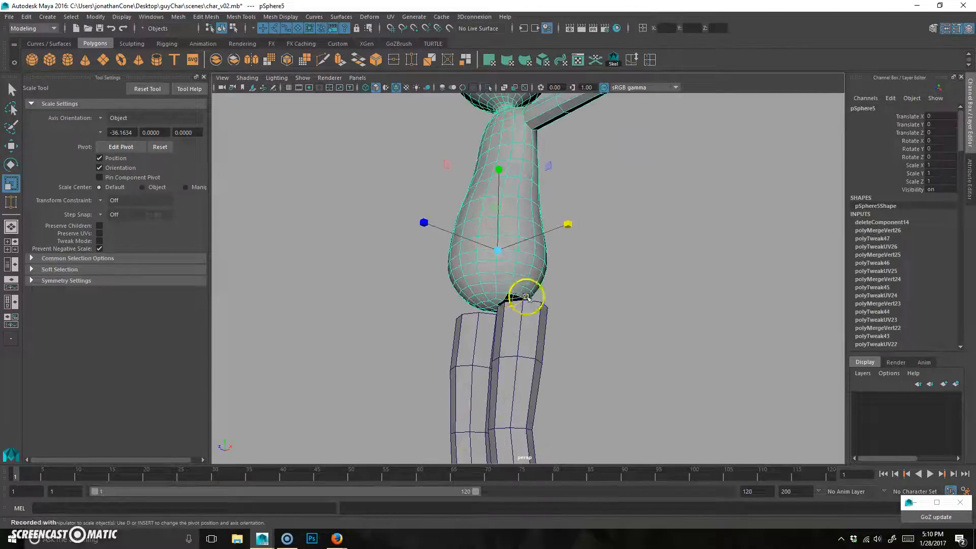
{"action": "right_click_drag", "start_coordinate": [484, 318], "coordinate": [494, 304], "text": "alt"}
{"action": "mouse_move", "coordinate": [527, 327]}
{"action": "left_mouse_down", "text": "alt"}
{"action": "mouse_move", "coordinate": [533, 299]}
{"action": "mouse_move", "coordinate": [524, 333]}
{"action": "left_mouse_up", "text": "alt"}
{"action": "left_click_drag", "start_coordinate": [469, 260], "coordinate": [512, 270], "text": "alt"}
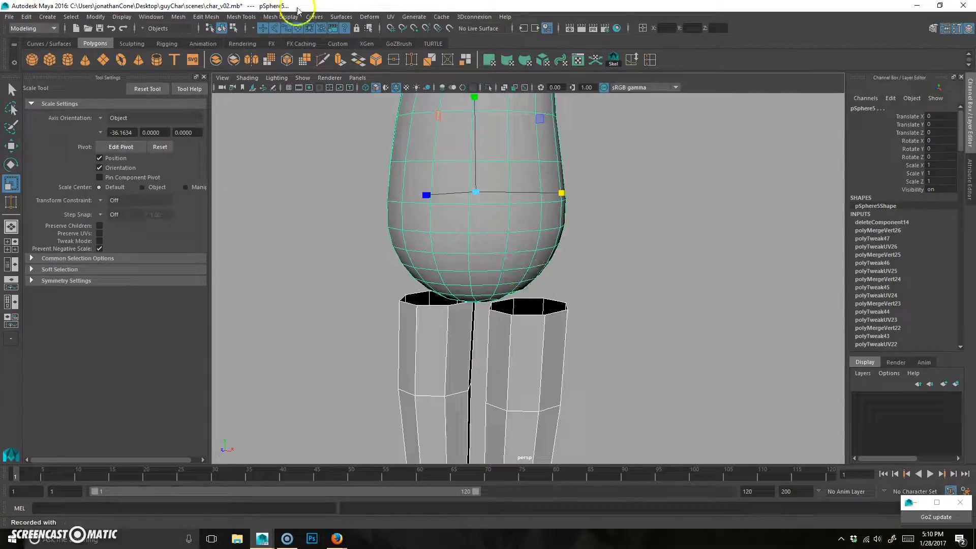
{"action": "left_click", "coordinate": [559, 343]}
{"action": "left_click", "coordinate": [522, 231], "text": "shift"}
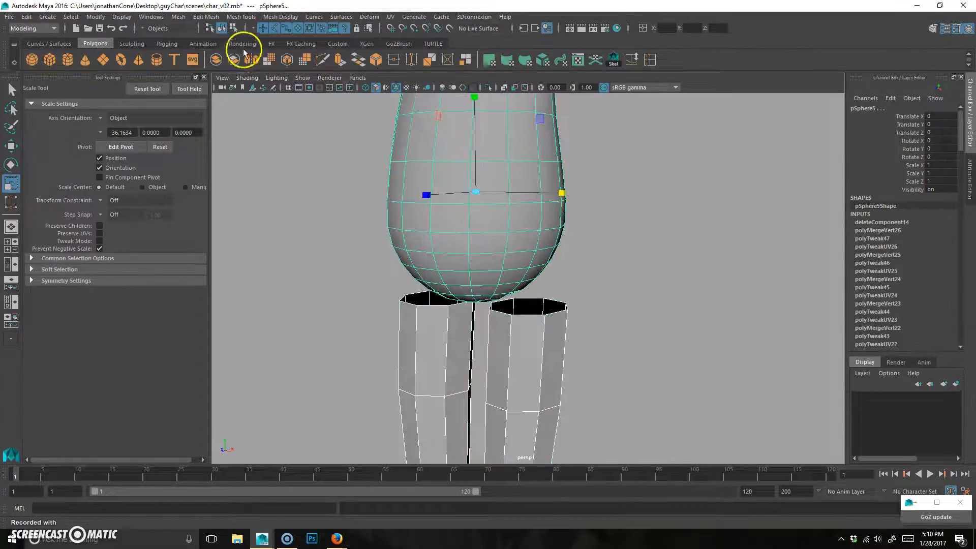
{"action": "left_click", "coordinate": [219, 57]}
{"action": "left_click_drag", "start_coordinate": [518, 340], "coordinate": [551, 292], "text": "alt"}
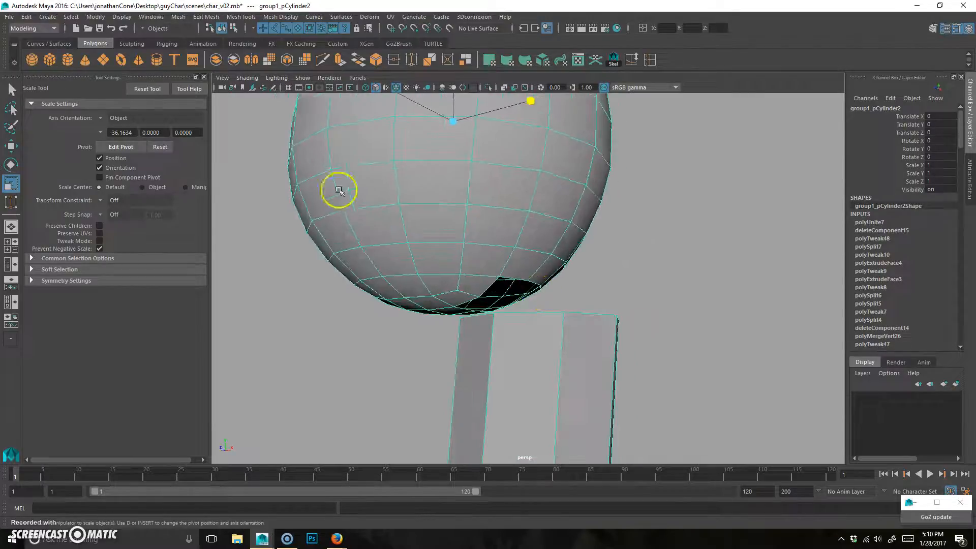
{"action": "left_click", "coordinate": [411, 60]}
{"action": "left_click_drag", "start_coordinate": [523, 302], "coordinate": [649, 258], "text": "alt"}
{"action": "right_click_drag", "start_coordinate": [649, 258], "coordinate": [430, 361], "text": "alt"}
{"action": "left_click_drag", "start_coordinate": [430, 360], "coordinate": [508, 320], "text": "alt"}
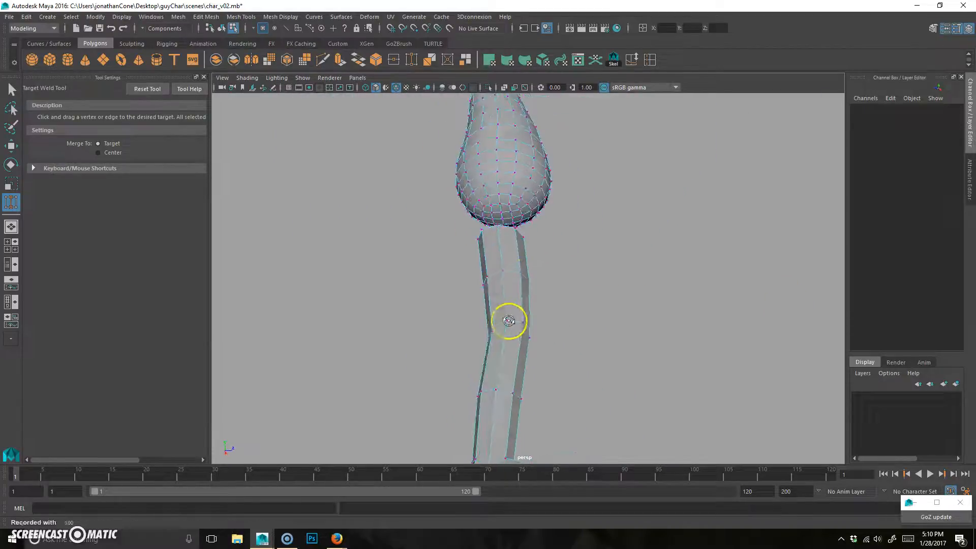
{"action": "right_click_drag", "start_coordinate": [392, 295], "coordinate": [465, 257], "text": "alt"}
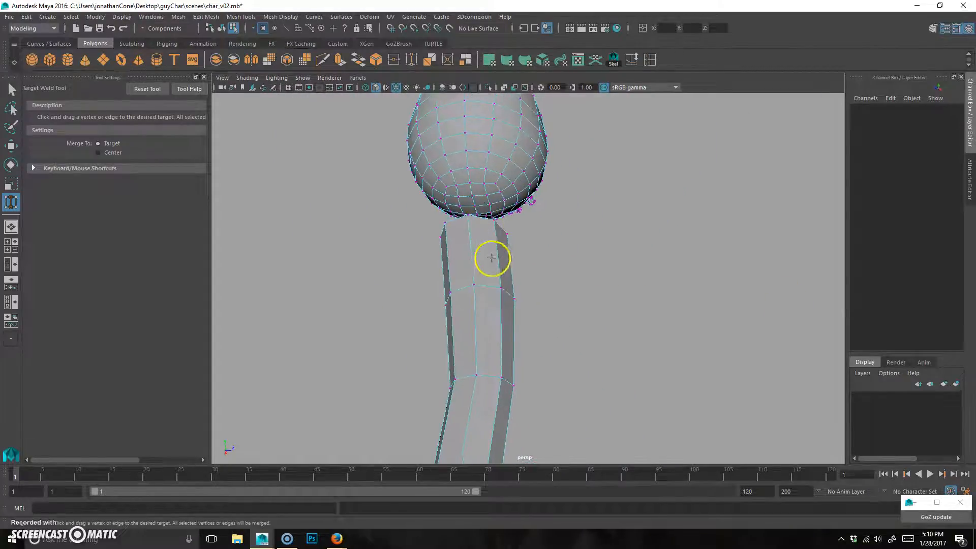
Step: Select all faces of the leg and shift them slightly along the Z axis beneath the torso
{"action": "key", "text": "q"}
{"action": "key", "text": "F8"}
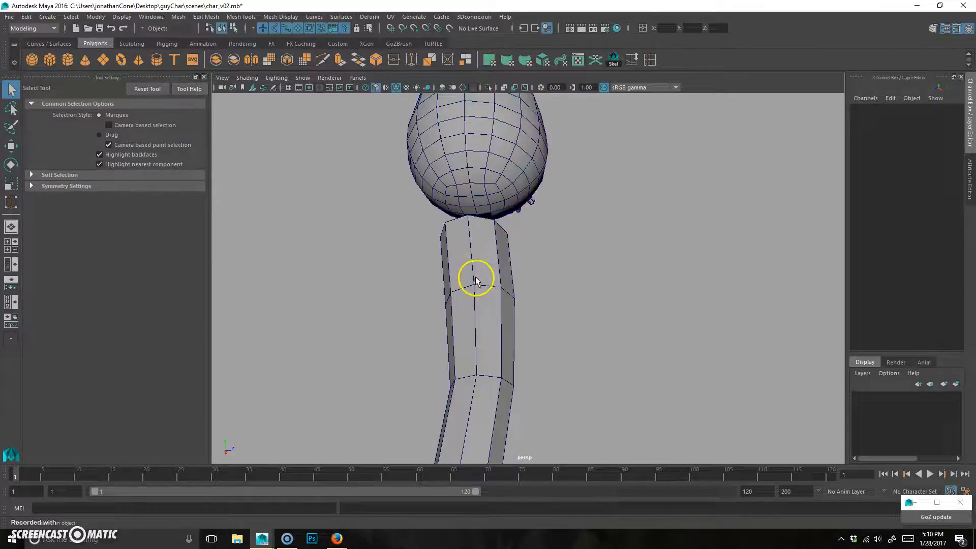
{"action": "right_click_drag", "start_coordinate": [482, 267], "coordinate": [488, 310]}
{"action": "double_click", "coordinate": [475, 265]}
{"action": "left_click_drag", "start_coordinate": [486, 288], "coordinate": [517, 299], "text": "alt"}
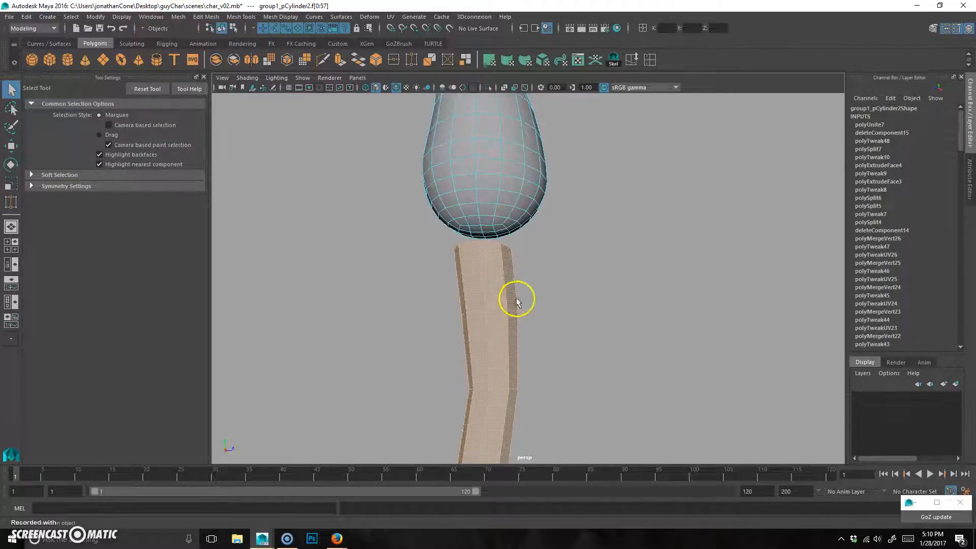
{"action": "key", "text": "w"}
{"action": "left_click", "coordinate": [567, 272]}
{"action": "double_click", "coordinate": [492, 283]}
{"action": "right_click_drag", "start_coordinate": [605, 295], "coordinate": [442, 314], "text": "alt"}
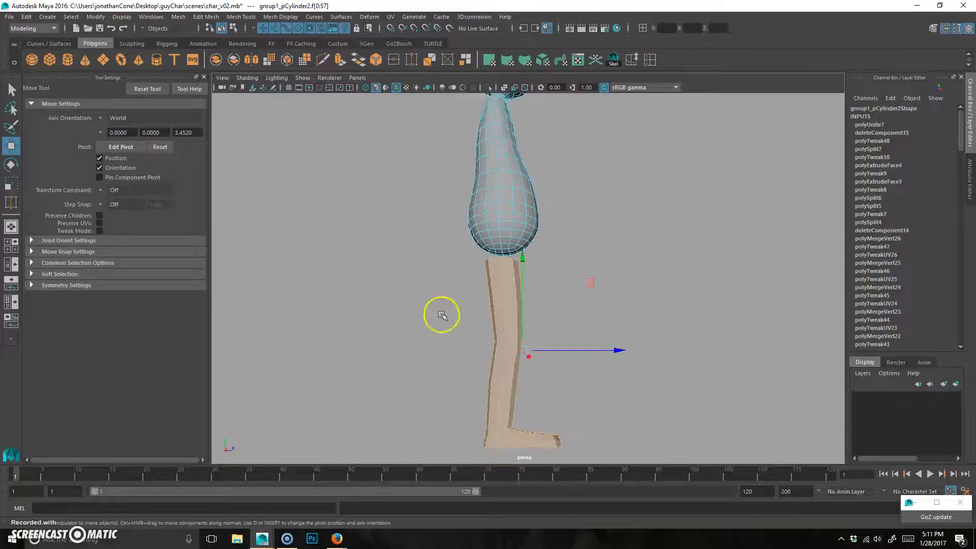
{"action": "middle_click_drag", "start_coordinate": [528, 329], "coordinate": [524, 277], "text": "alt"}
{"action": "right_click_drag", "start_coordinate": [422, 277], "coordinate": [524, 275], "text": "alt"}
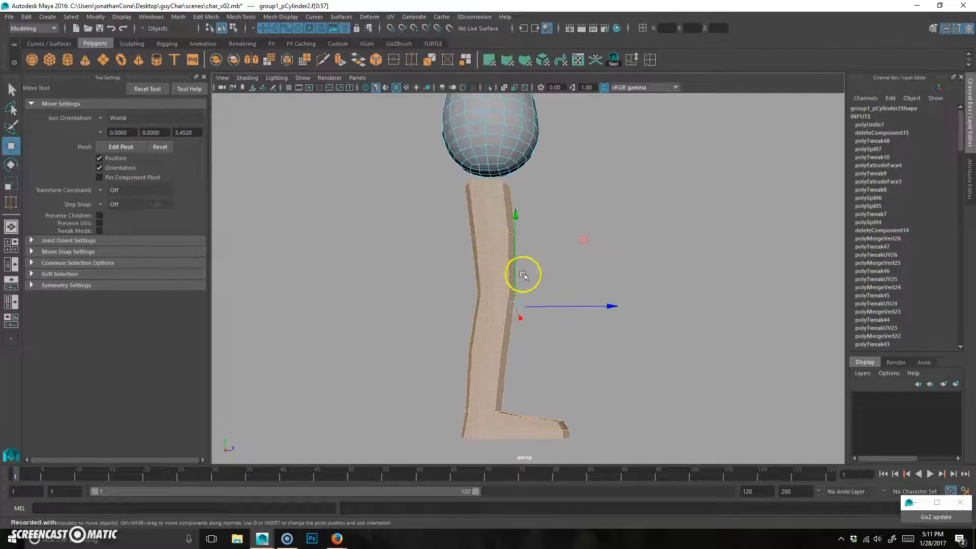
{"action": "left_click_drag", "start_coordinate": [593, 305], "coordinate": [595, 306]}
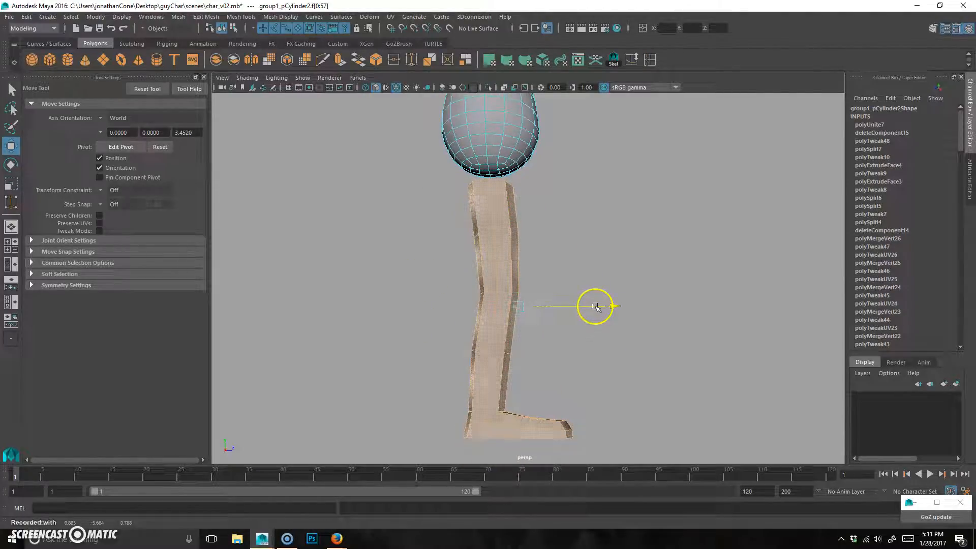
{"action": "right_click_drag", "start_coordinate": [610, 242], "coordinate": [582, 235], "text": "alt"}
{"action": "middle_click_drag", "start_coordinate": [586, 233], "coordinate": [584, 264], "text": "alt"}
Step: Fine-tune the alignment between the torso and the leg along the Z axis
{"action": "double_click", "coordinate": [495, 201]}
{"action": "left_click_drag", "start_coordinate": [602, 137], "coordinate": [601, 137]}
{"action": "right_click_drag", "start_coordinate": [412, 268], "coordinate": [585, 244], "text": "alt"}
{"action": "right_click_drag", "start_coordinate": [350, 288], "coordinate": [584, 221], "text": "alt"}
{"action": "middle_click_drag", "start_coordinate": [504, 213], "coordinate": [544, 268], "text": "alt"}
{"action": "scroll", "coordinate": [544, 268], "scroll_direction": "up", "scroll_amount": 2}
{"action": "left_click", "coordinate": [455, 193]}
{"action": "left_click_drag", "start_coordinate": [455, 188], "coordinate": [484, 206], "text": "alt"}
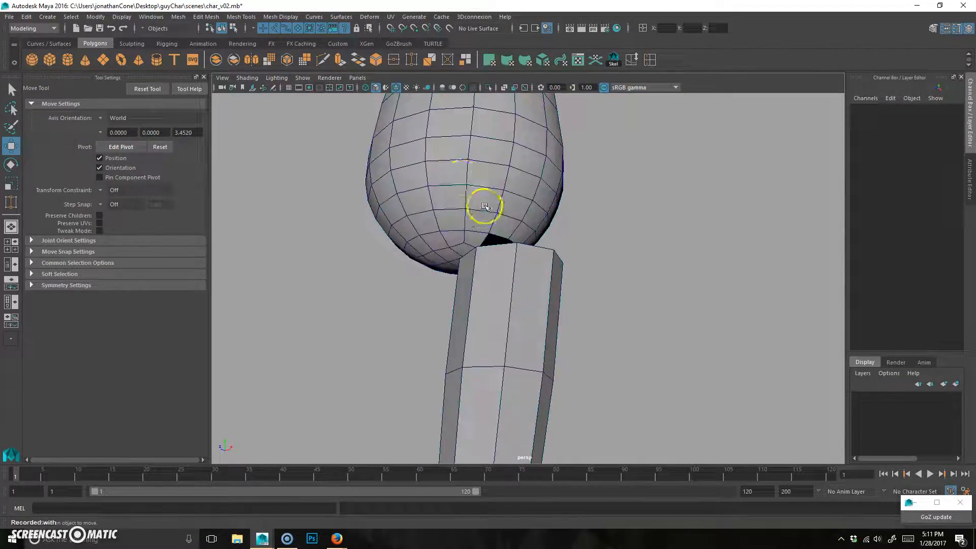
Step: Weld the first border vertices of the hip hole to the inner vertices of the leg's open top with Target Weld, merging to target
{"action": "left_click", "coordinate": [421, 157]}
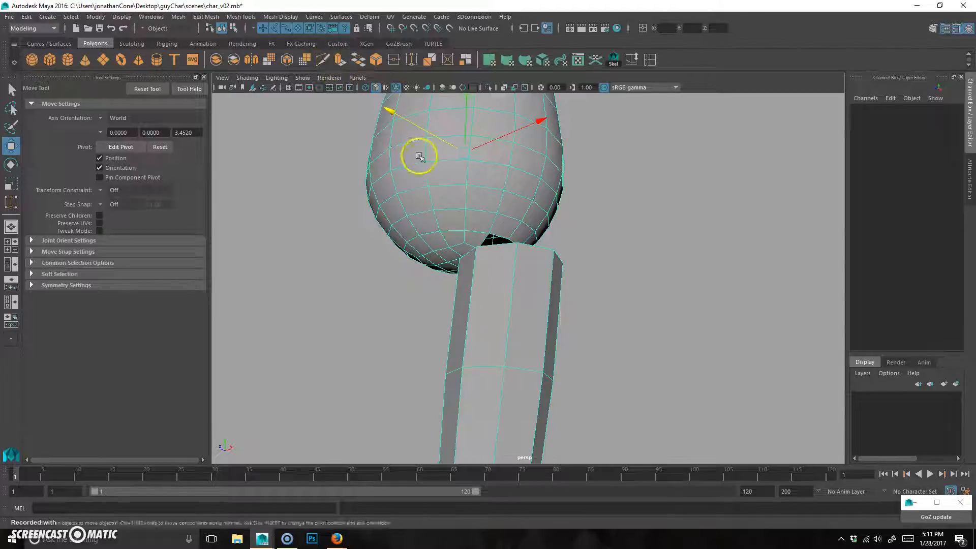
{"action": "left_click", "coordinate": [411, 60]}
{"action": "left_click_drag", "start_coordinate": [364, 213], "coordinate": [554, 192], "text": "alt"}
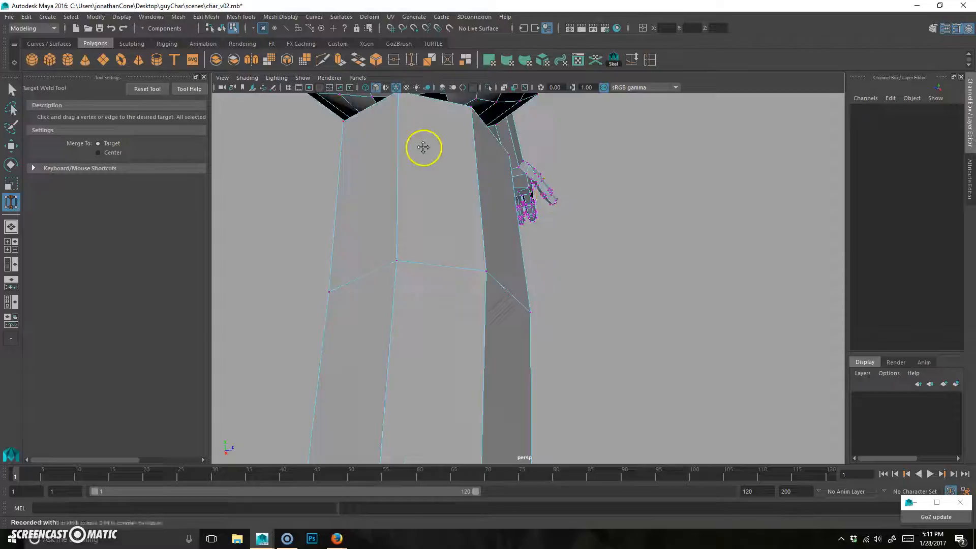
{"action": "middle_click_drag", "start_coordinate": [422, 147], "coordinate": [446, 253], "text": "alt"}
{"action": "left_click_drag", "start_coordinate": [446, 252], "coordinate": [474, 247], "text": "alt"}
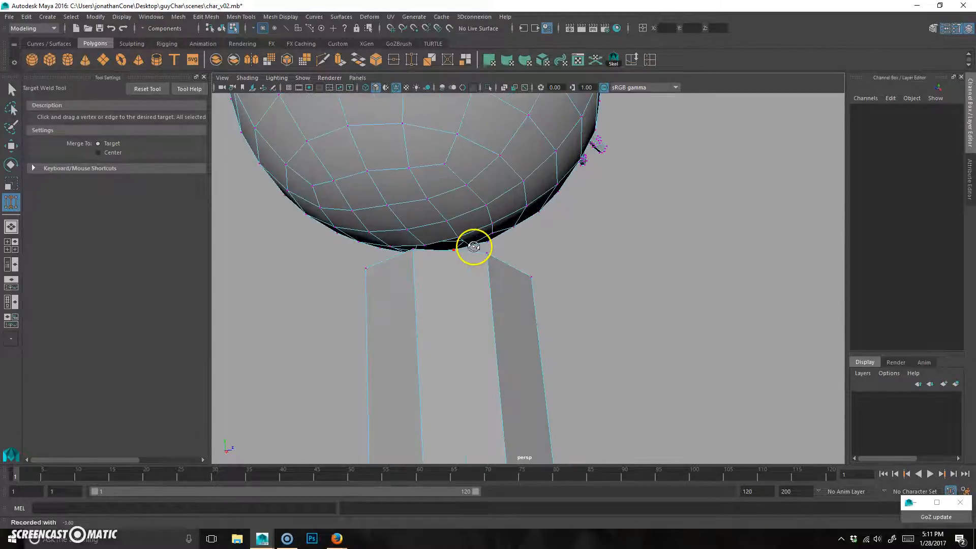
{"action": "left_click_drag", "start_coordinate": [412, 249], "coordinate": [413, 251]}
{"action": "left_click_drag", "start_coordinate": [493, 296], "coordinate": [447, 286], "text": "alt"}
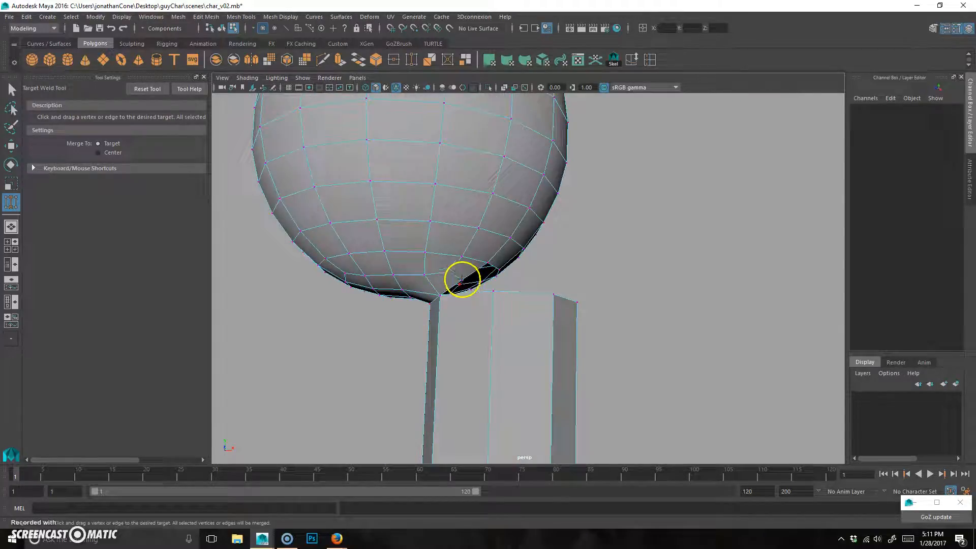
{"action": "left_click_drag", "start_coordinate": [509, 295], "coordinate": [532, 255]}
{"action": "left_click_drag", "start_coordinate": [554, 301], "coordinate": [481, 294]}
Step: Weld the remaining hip hole border vertices to the outer and back vertices of the leg's open top
{"action": "left_click_drag", "start_coordinate": [653, 294], "coordinate": [610, 260], "text": "alt"}
{"action": "left_click_drag", "start_coordinate": [571, 303], "coordinate": [571, 302]}
{"action": "left_click_drag", "start_coordinate": [649, 307], "coordinate": [601, 251], "text": "alt"}
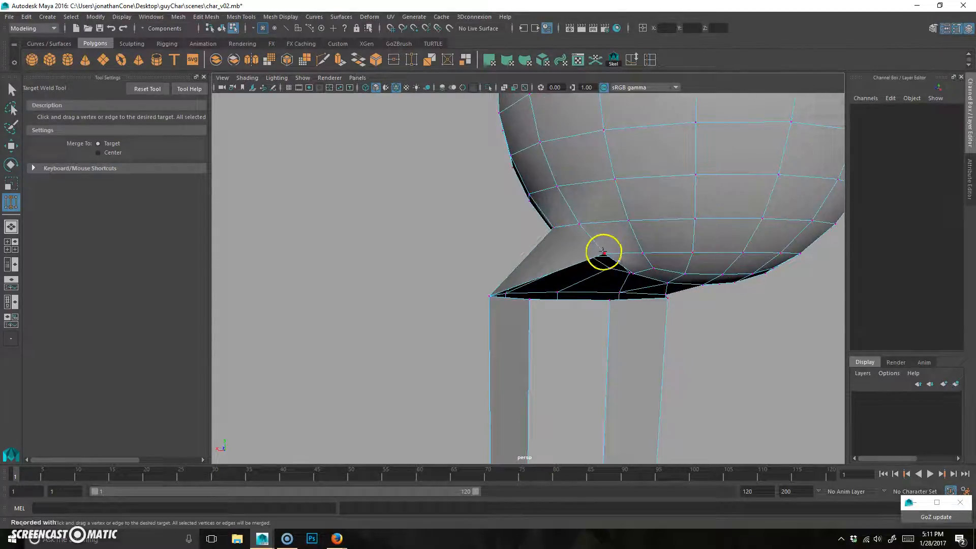
{"action": "left_click_drag", "start_coordinate": [529, 308], "coordinate": [530, 306]}
{"action": "left_click_drag", "start_coordinate": [634, 273], "coordinate": [596, 254], "text": "alt"}
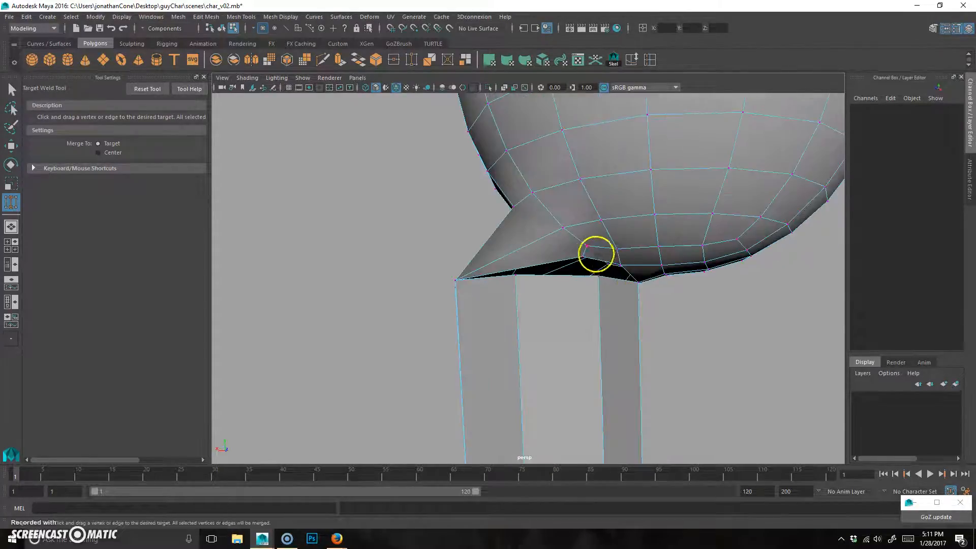
{"action": "left_click_drag", "start_coordinate": [515, 275], "coordinate": [515, 275]}
{"action": "left_click_drag", "start_coordinate": [515, 275], "coordinate": [501, 251], "text": "alt"}
{"action": "left_click_drag", "start_coordinate": [443, 265], "coordinate": [443, 264]}
{"action": "left_click_drag", "start_coordinate": [443, 265], "coordinate": [561, 334], "text": "alt"}
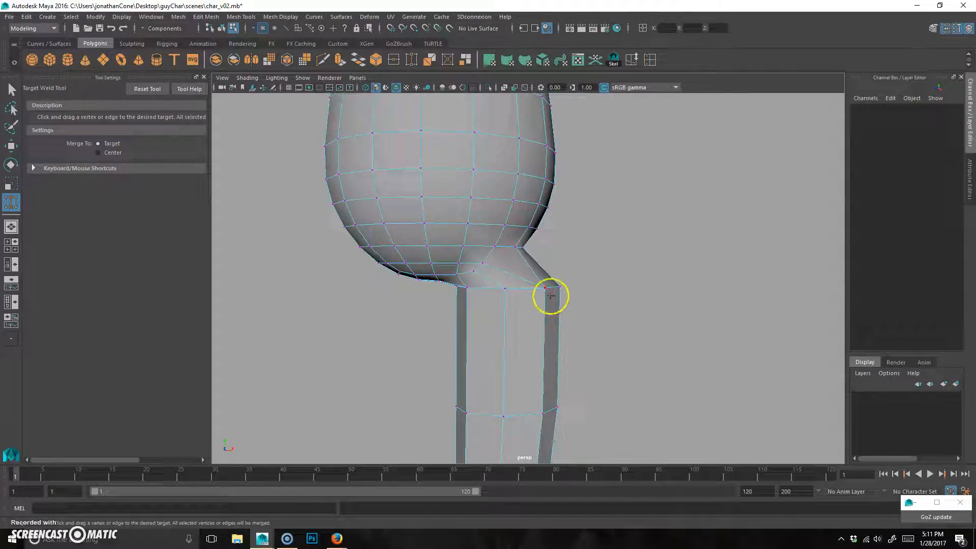
Step: Select the edges on the outer side of the leg's top opening and raise them along the Y axis toward the hip
{"action": "key", "text": "1"}
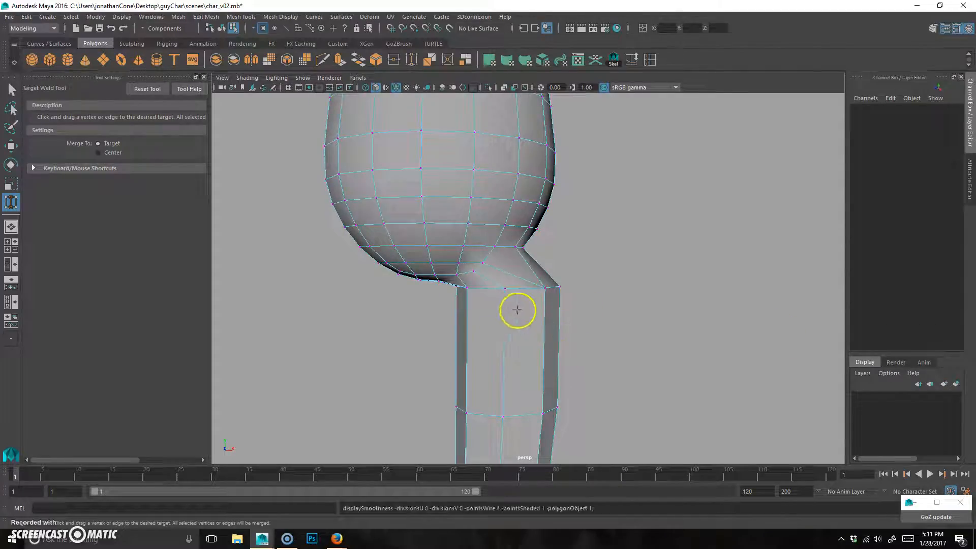
{"action": "key", "text": "q"}
{"action": "right_click_drag", "start_coordinate": [524, 249], "coordinate": [525, 250]}
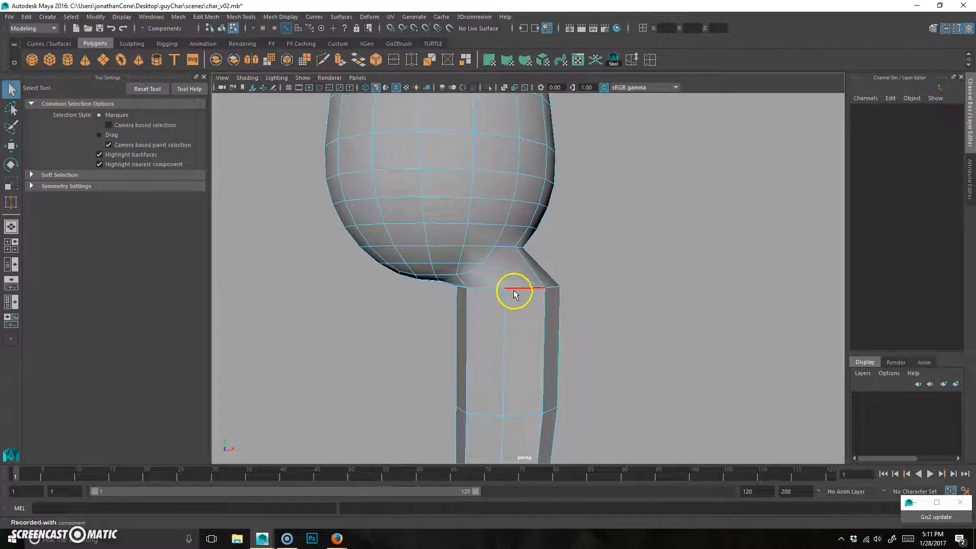
{"action": "left_click", "coordinate": [511, 288]}
{"action": "left_click_drag", "start_coordinate": [653, 309], "coordinate": [559, 303], "text": "alt"}
{"action": "left_click_drag", "start_coordinate": [656, 310], "coordinate": [591, 308], "text": "alt"}
{"action": "left_click", "coordinate": [549, 287], "text": "shift"}
{"action": "left_click", "coordinate": [492, 281], "text": "shift"}
{"action": "left_click", "coordinate": [605, 296]}
{"action": "left_click", "coordinate": [596, 307], "text": "shift"}
{"action": "key", "text": "w"}
{"action": "key", "text": "d"}
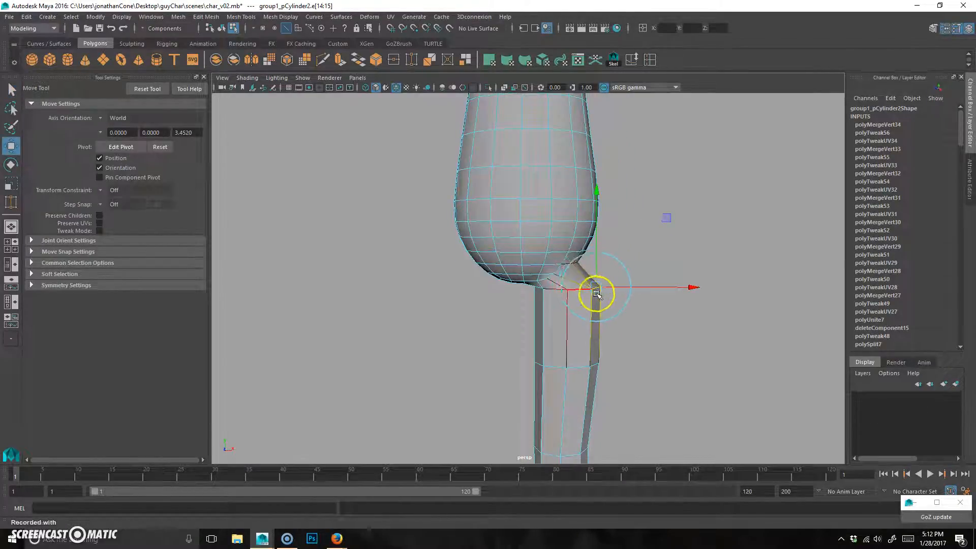
{"action": "key", "text": "d"}
{"action": "left_click_drag", "start_coordinate": [597, 196], "coordinate": [469, 327]}
Step: Move the two torso edges just above the leg's outer top outward and slightly upward to fill the hip crease
{"action": "scroll", "coordinate": [497, 300], "scroll_direction": "up", "scroll_amount": 3}
{"action": "left_click", "coordinate": [497, 300]}
{"action": "left_click_drag", "start_coordinate": [507, 295], "coordinate": [479, 304], "text": "alt"}
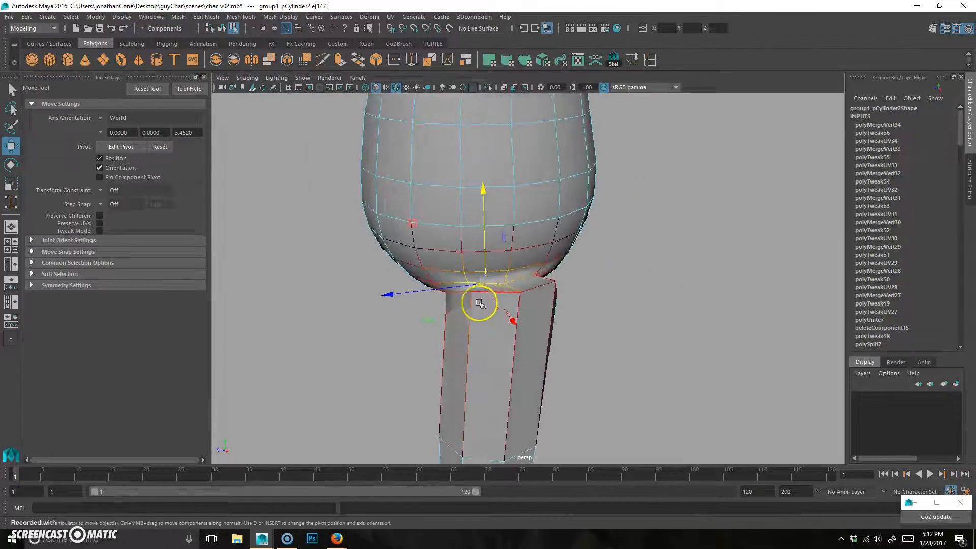
{"action": "left_click", "coordinate": [520, 278], "text": "shift"}
{"action": "left_click_drag", "start_coordinate": [522, 279], "coordinate": [598, 293], "text": "alt"}
{"action": "key", "text": "d"}
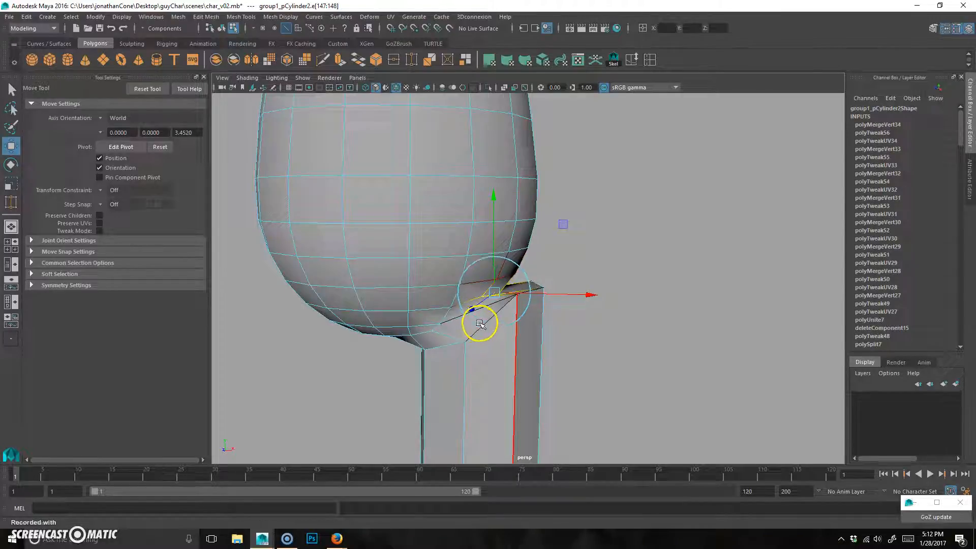
{"action": "left_click_drag", "start_coordinate": [557, 261], "coordinate": [495, 318], "text": "alt"}
{"action": "left_click_drag", "start_coordinate": [503, 284], "coordinate": [582, 276], "text": "alt"}
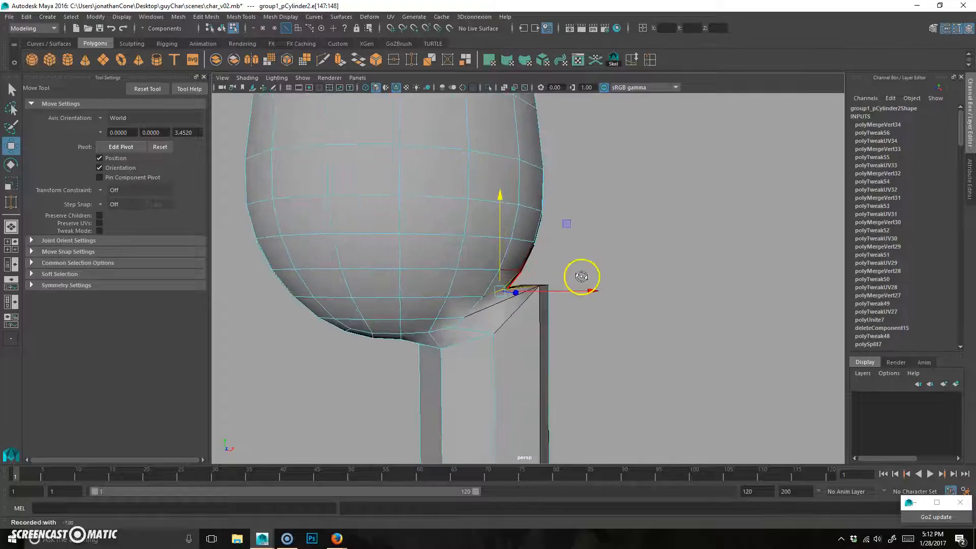
{"action": "middle_click_drag", "start_coordinate": [565, 226], "coordinate": [582, 214]}
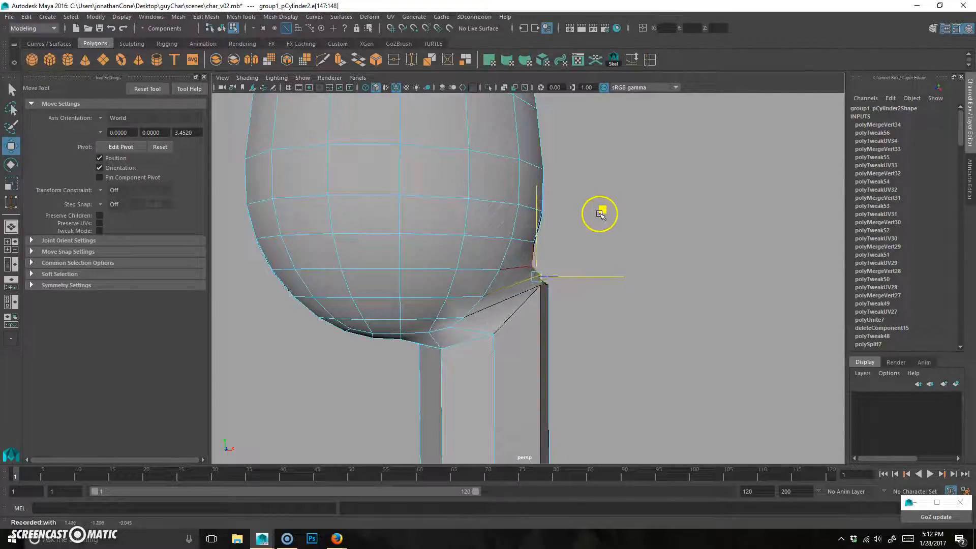
Step: Select the two edges in the next row up on the outer hip and reposition them to round the torso's side
{"action": "left_click_drag", "start_coordinate": [602, 211], "coordinate": [598, 325], "text": "alt"}
{"action": "left_click_drag", "start_coordinate": [435, 353], "coordinate": [566, 276], "text": "alt"}
{"action": "left_click", "coordinate": [560, 339]}
{"action": "left_click", "coordinate": [557, 254]}
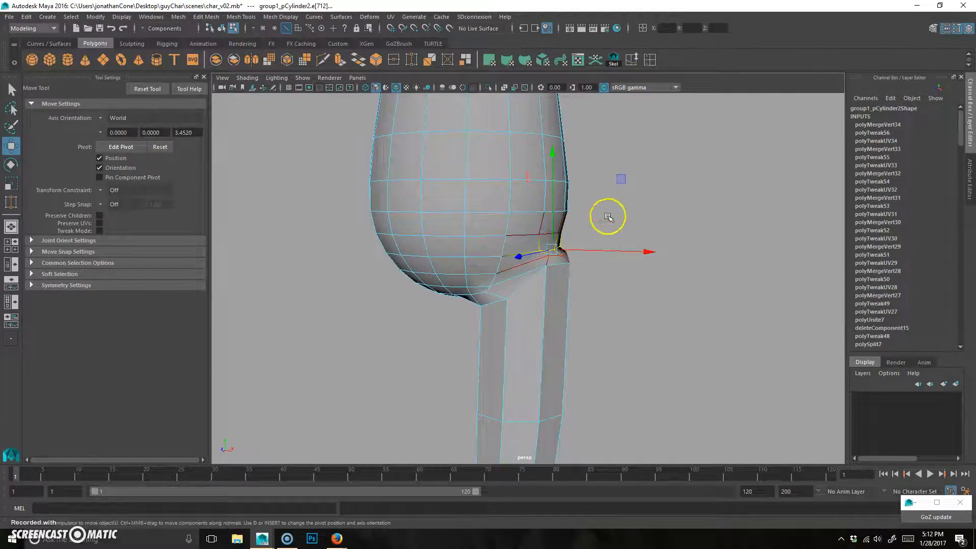
{"action": "left_click_drag", "start_coordinate": [608, 217], "coordinate": [622, 212], "text": "alt"}
{"action": "left_click_drag", "start_coordinate": [636, 169], "coordinate": [671, 231], "text": "alt"}
{"action": "left_click", "coordinate": [553, 230]}
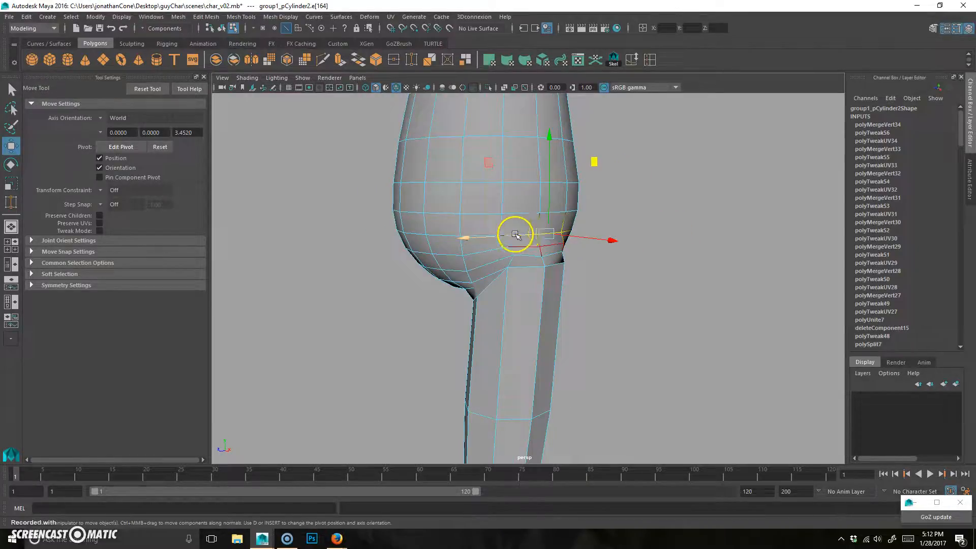
{"action": "key", "text": "q"}
{"action": "left_click", "coordinate": [514, 237], "text": "shift"}
{"action": "left_click_drag", "start_coordinate": [514, 237], "coordinate": [621, 263], "text": "alt"}
{"action": "key", "text": "w"}
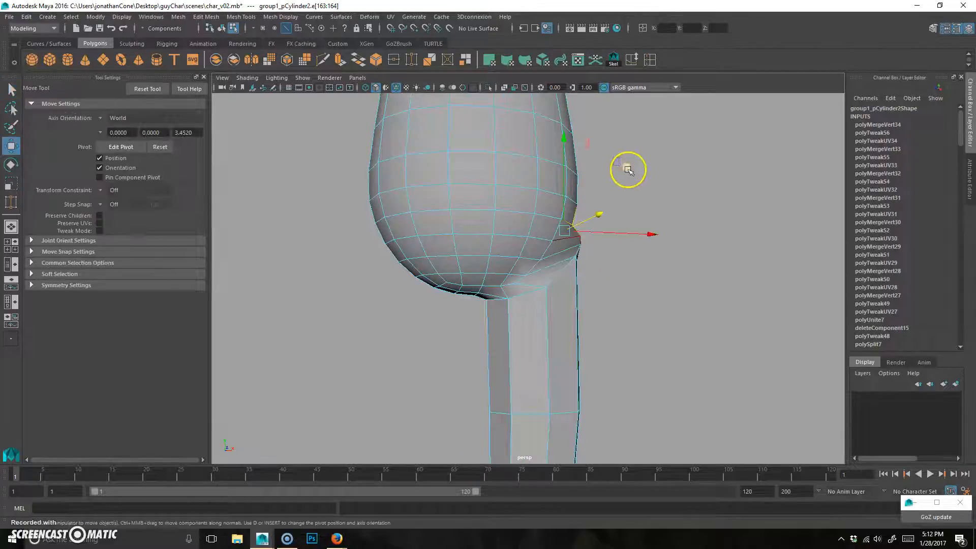
{"action": "left_click_drag", "start_coordinate": [631, 166], "coordinate": [451, 329], "text": "alt"}
Step: Move the front hip vertex above the leg outward and upward to even out the surrounding faces
{"action": "right_click_drag", "start_coordinate": [541, 262], "coordinate": [475, 257]}
{"action": "left_click", "coordinate": [512, 259]}
{"action": "key", "text": "b"}
{"action": "left_click_drag", "start_coordinate": [518, 268], "coordinate": [528, 266]}
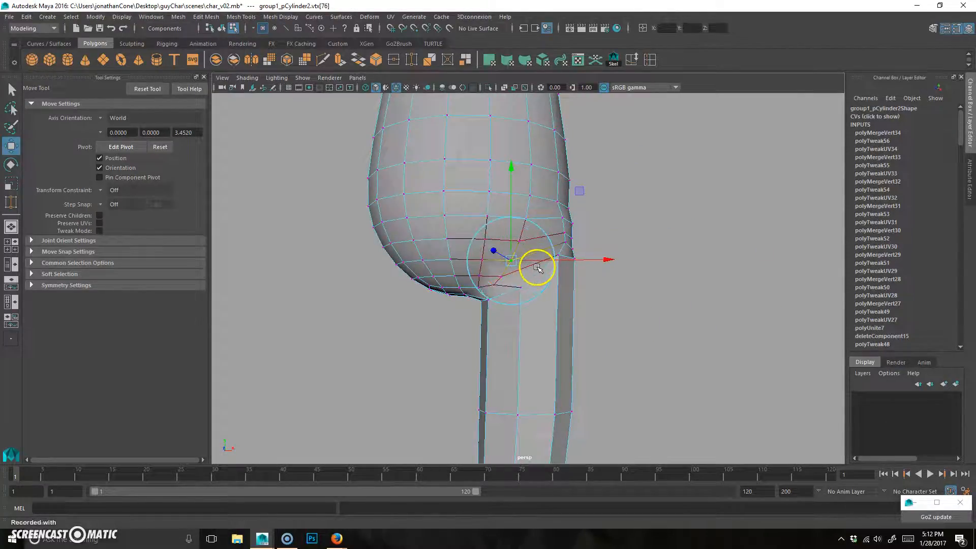
{"action": "left_click_drag", "start_coordinate": [580, 191], "coordinate": [599, 177]}
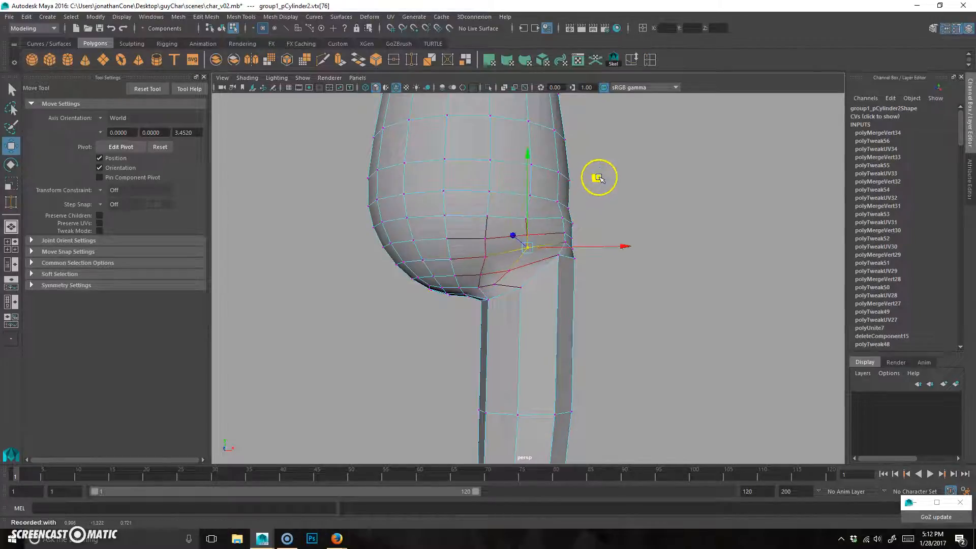
Step: Reposition the lower front hip vertex near the leg's inner top and pull it forward along the Z axis
{"action": "left_click", "coordinate": [498, 283]}
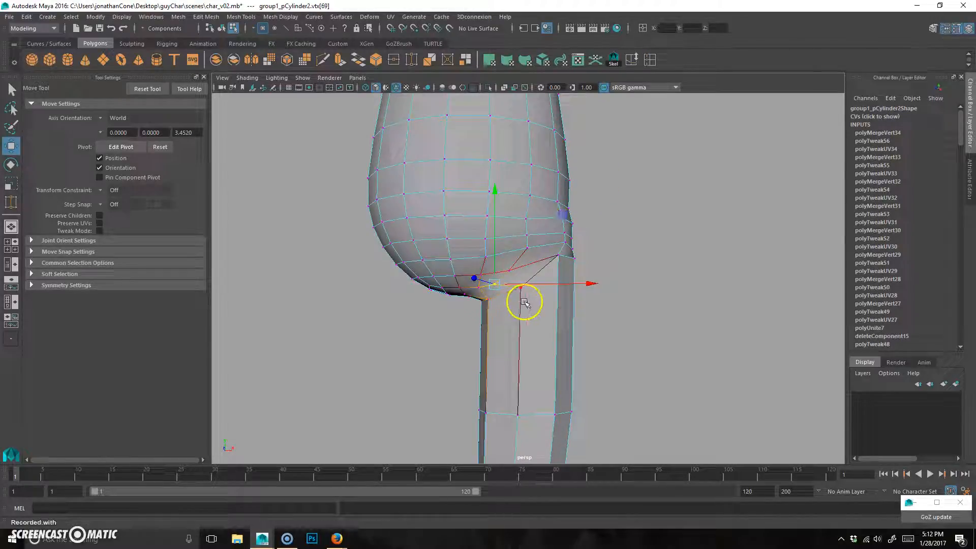
{"action": "left_click_drag", "start_coordinate": [499, 307], "coordinate": [502, 306]}
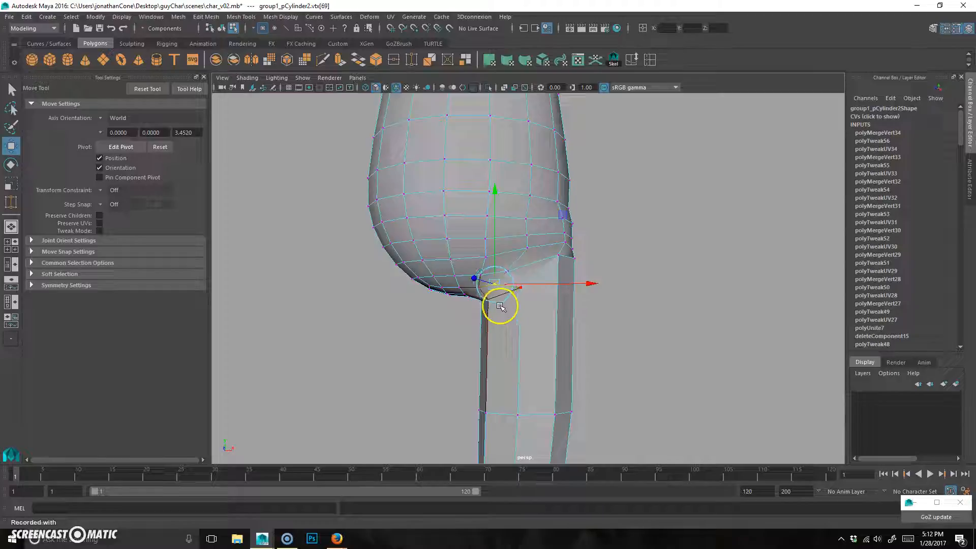
{"action": "left_click_drag", "start_coordinate": [569, 214], "coordinate": [571, 212]}
{"action": "left_click_drag", "start_coordinate": [551, 265], "coordinate": [588, 300], "text": "alt"}
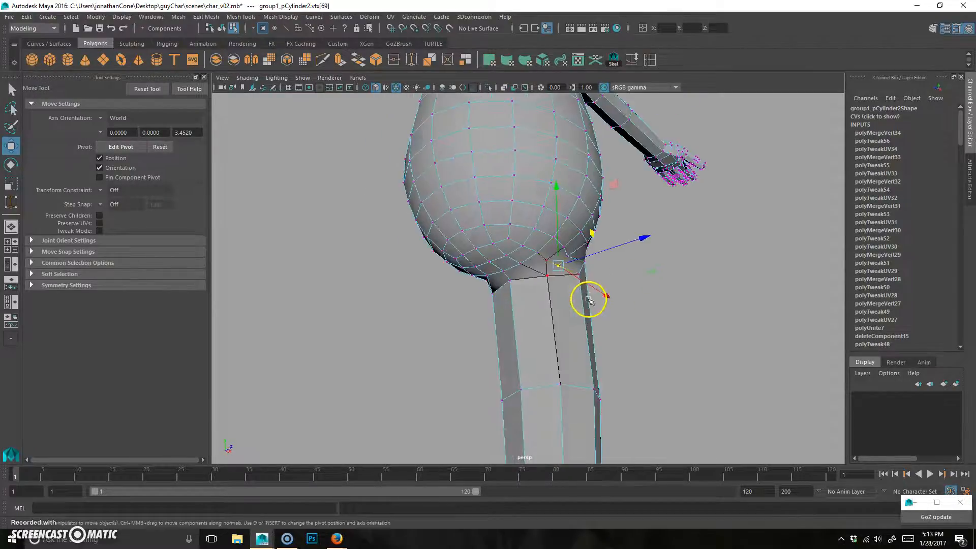
{"action": "left_click_drag", "start_coordinate": [643, 232], "coordinate": [666, 229]}
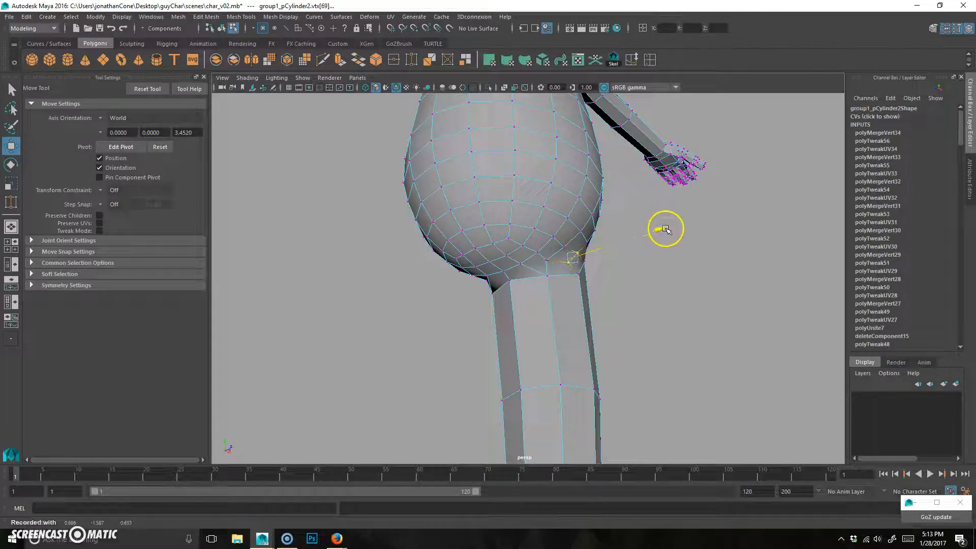
Step: Adjust the back hip vertex above the leg along the Z axis
{"action": "left_click_drag", "start_coordinate": [679, 279], "coordinate": [474, 262], "text": "alt"}
{"action": "mouse_move", "coordinate": [598, 283]}
{"action": "left_mouse_down"}
{"action": "mouse_move", "coordinate": [584, 283]}
{"action": "mouse_move", "coordinate": [704, 255]}
{"action": "mouse_move", "coordinate": [538, 266]}
{"action": "mouse_move", "coordinate": [577, 298]}
{"action": "mouse_move", "coordinate": [619, 280]}
{"action": "mouse_move", "coordinate": [593, 283]}
{"action": "left_mouse_up"}
{"action": "left_click", "coordinate": [531, 269]}
{"action": "left_click", "coordinate": [540, 272]}
{"action": "left_click", "coordinate": [527, 268]}
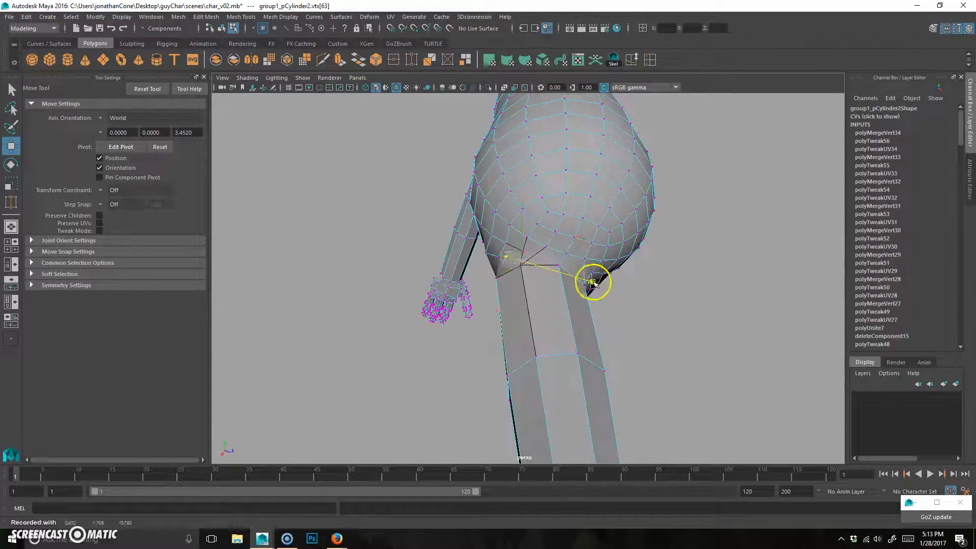
Step: Return to object mode and inspect the joined character's hip, leg, torso and arm from several angles
{"action": "left_click_drag", "start_coordinate": [452, 273], "coordinate": [651, 325], "text": "alt"}
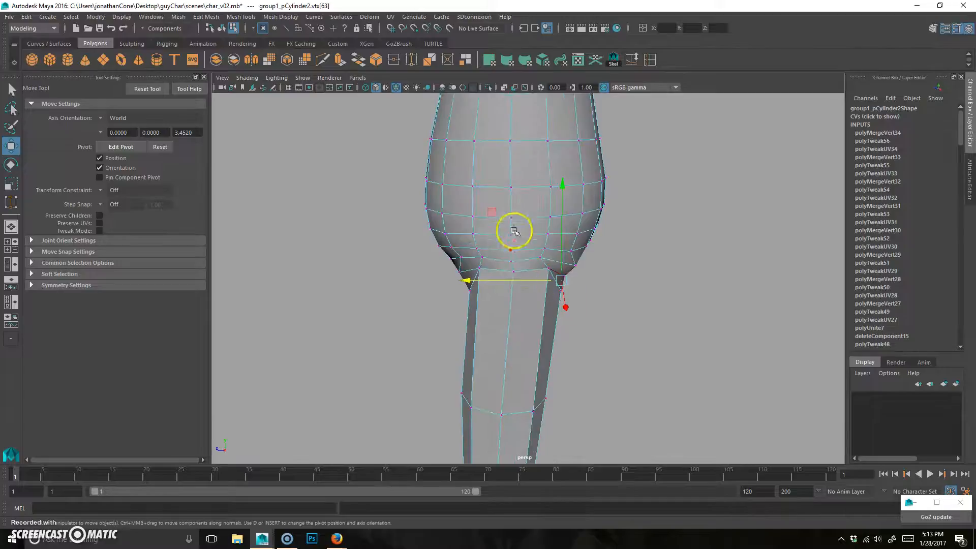
{"action": "key", "text": "F8"}
{"action": "left_click_drag", "start_coordinate": [553, 284], "coordinate": [634, 330], "text": "alt"}
{"action": "right_click_drag", "start_coordinate": [635, 330], "coordinate": [575, 271], "text": "alt"}
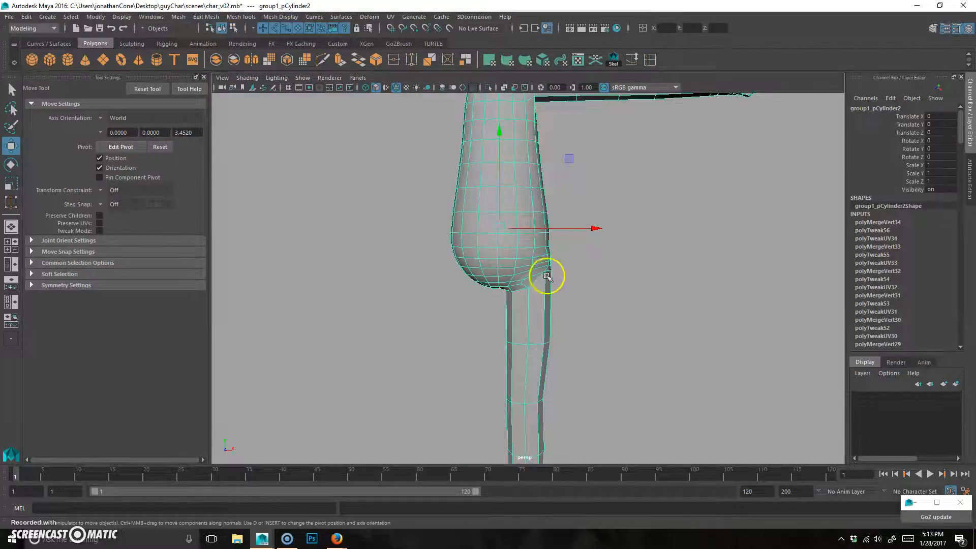
{"action": "right_click_drag", "start_coordinate": [540, 366], "coordinate": [526, 271], "text": "alt"}
{"action": "middle_click_drag", "start_coordinate": [526, 272], "coordinate": [505, 366], "text": "alt"}
{"action": "right_click_drag", "start_coordinate": [478, 372], "coordinate": [544, 339], "text": "alt"}
{"action": "middle_click_drag", "start_coordinate": [544, 339], "coordinate": [556, 301], "text": "alt"}
{"action": "left_click_drag", "start_coordinate": [583, 379], "coordinate": [549, 379], "text": "alt"}
{"action": "scroll", "coordinate": [614, 355], "scroll_direction": "up", "scroll_amount": 2}
{"action": "left_click_drag", "start_coordinate": [614, 355], "coordinate": [597, 379], "text": "alt"}
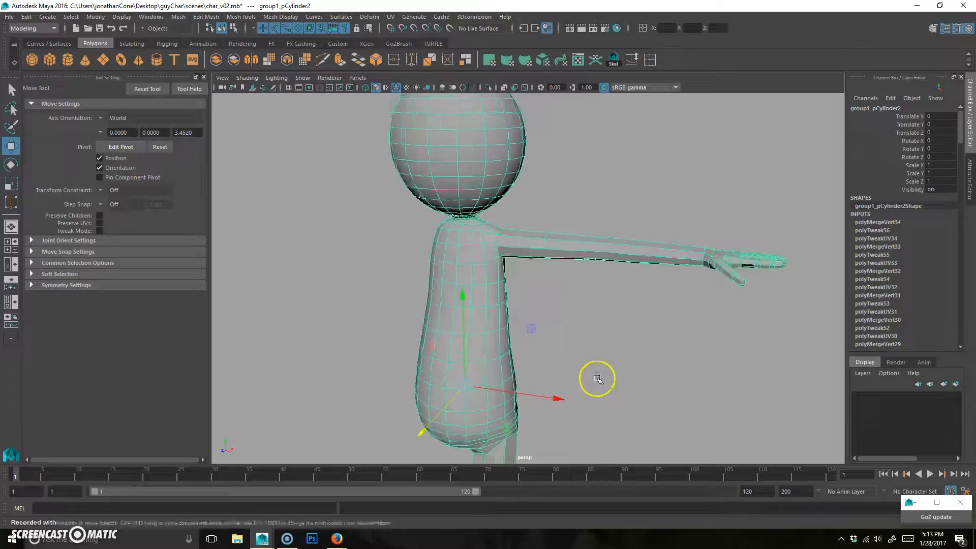
{"action": "middle_click_drag", "start_coordinate": [597, 379], "coordinate": [614, 328], "text": "alt"}
{"action": "left_click_drag", "start_coordinate": [627, 290], "coordinate": [472, 376], "text": "alt"}
{"action": "middle_click_drag", "start_coordinate": [472, 377], "coordinate": [538, 344], "text": "alt"}
{"action": "scroll", "coordinate": [542, 336], "scroll_direction": "up", "scroll_amount": 3}
{"action": "left_click_drag", "start_coordinate": [543, 347], "coordinate": [550, 334], "text": "alt"}
{"action": "mouse_move", "coordinate": [529, 298]}
{"action": "left_mouse_down", "text": "alt"}
{"action": "mouse_move", "coordinate": [512, 295]}
{"action": "mouse_move", "coordinate": [488, 312]}
{"action": "mouse_move", "coordinate": [536, 283]}
{"action": "left_mouse_up", "text": "alt"}
{"action": "right_click_drag", "start_coordinate": [481, 238], "coordinate": [588, 256], "text": "alt"}
Step: Select the vertical strip of faces beside the centre line around the head and torso and delete it
{"action": "right_click_drag", "start_coordinate": [536, 203], "coordinate": [506, 311]}
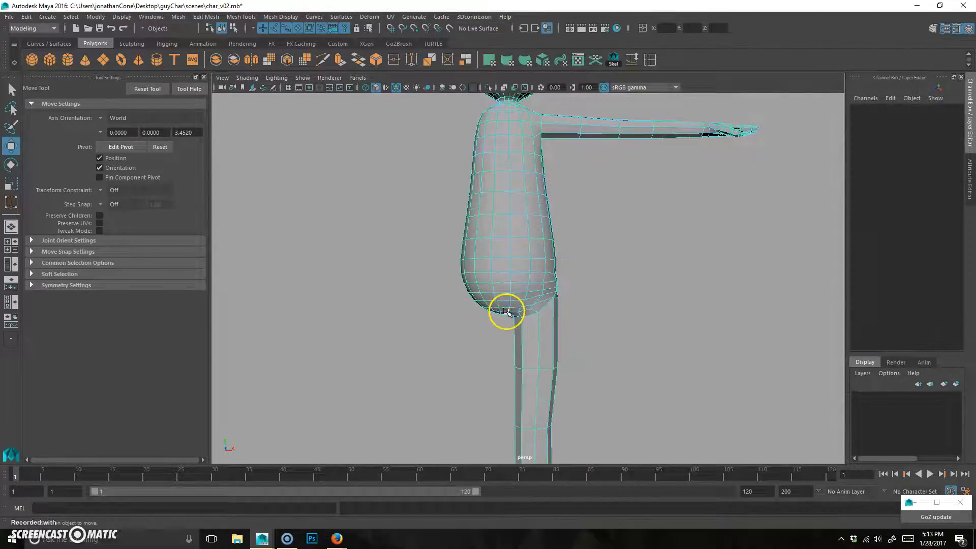
{"action": "mouse_move", "coordinate": [496, 304]}
{"action": "left_mouse_down", "text": "alt"}
{"action": "mouse_move", "coordinate": [529, 290]}
{"action": "mouse_move", "coordinate": [503, 305]}
{"action": "left_mouse_up", "text": "alt"}
{"action": "left_click", "coordinate": [500, 304]}
{"action": "key", "text": "q"}
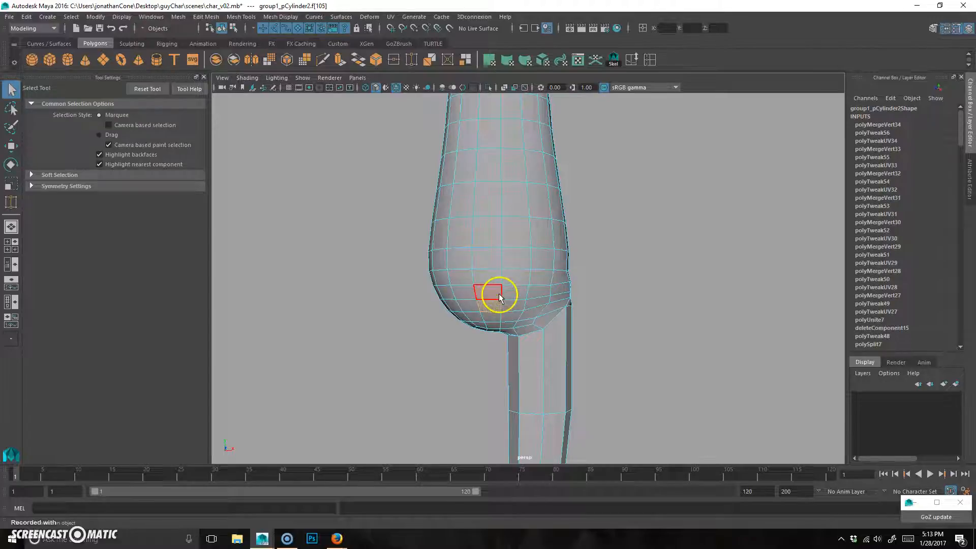
{"action": "key", "text": "w"}
{"action": "key", "text": "e"}
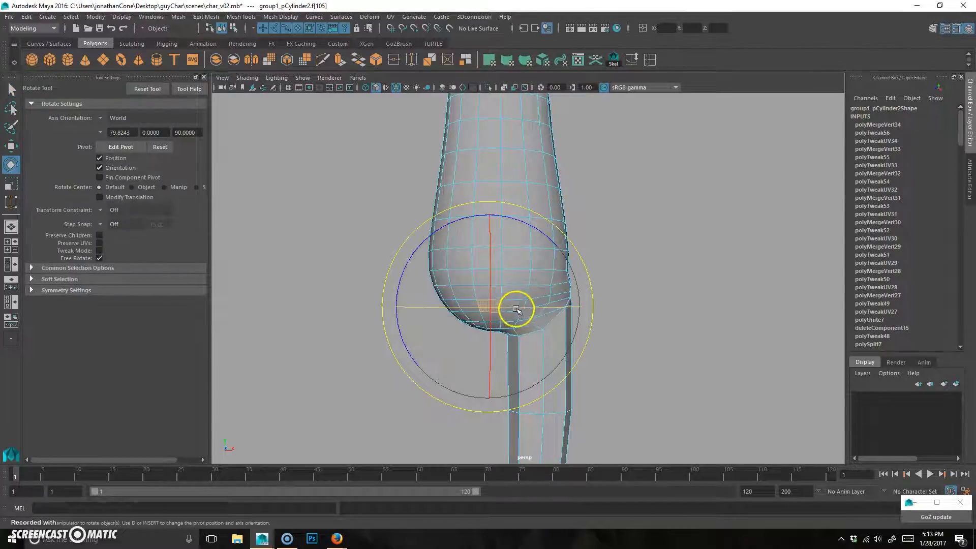
{"action": "key", "text": "q"}
{"action": "left_click_drag", "start_coordinate": [508, 321], "coordinate": [496, 288], "text": "alt"}
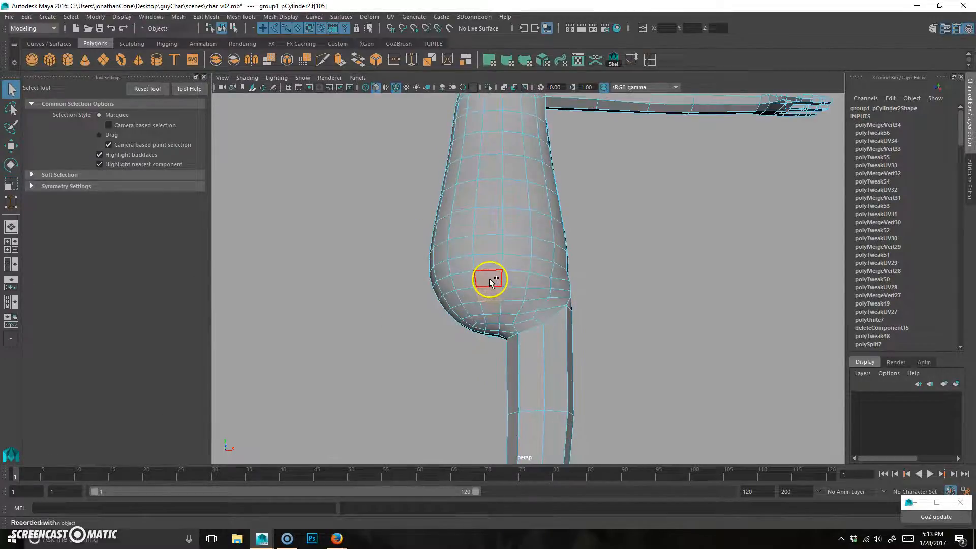
{"action": "double_click", "coordinate": [489, 278]}
{"action": "left_click", "coordinate": [494, 295]}
{"action": "double_click", "coordinate": [495, 284], "text": "shift"}
{"action": "left_click_drag", "start_coordinate": [459, 365], "coordinate": [580, 330], "text": "alt"}
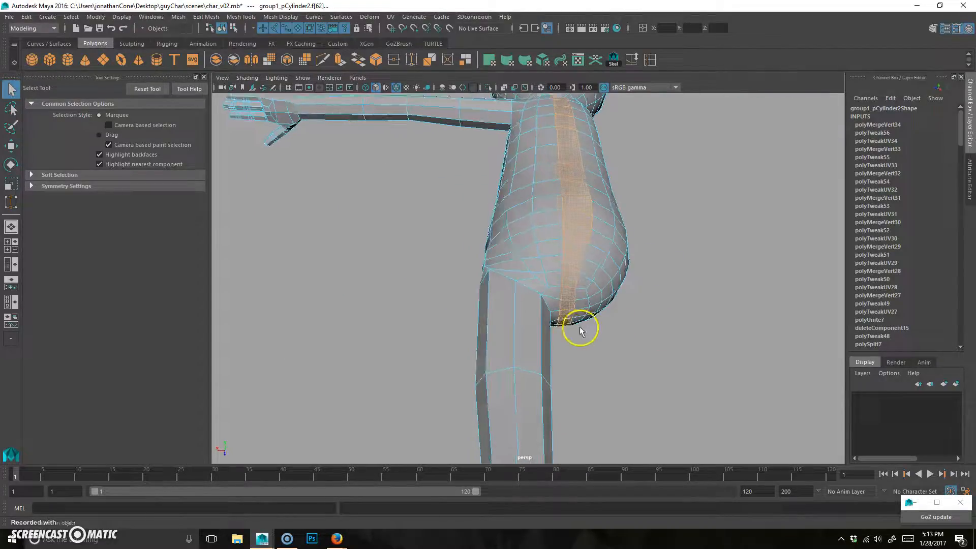
{"action": "left_click_drag", "start_coordinate": [551, 143], "coordinate": [771, 233], "text": "alt"}
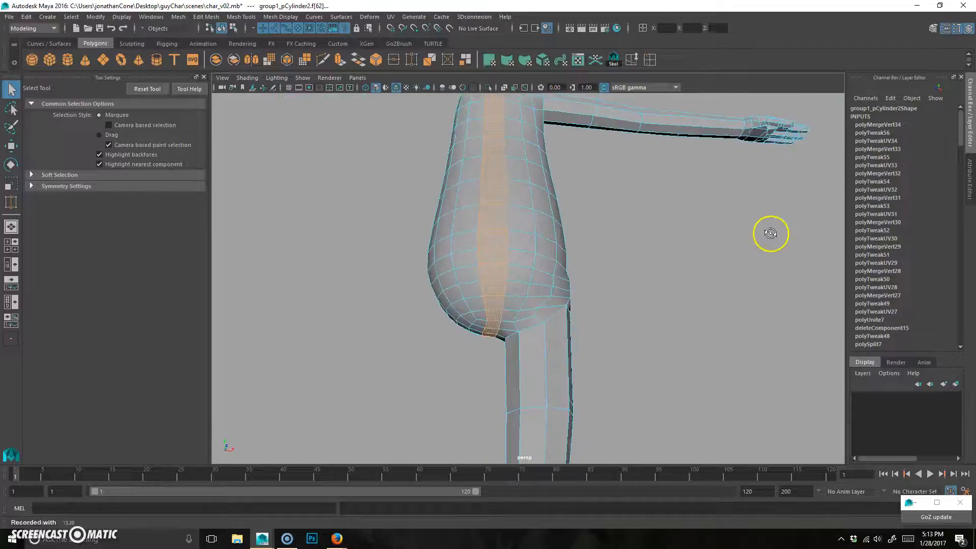
{"action": "right_click_drag", "start_coordinate": [771, 234], "coordinate": [490, 244], "text": "alt"}
{"action": "key", "text": "Delete"}
Step: Delete the remaining faces of the body half without limbs and return to object mode
{"action": "double_click", "coordinate": [483, 246]}
{"action": "key", "text": "Delete"}
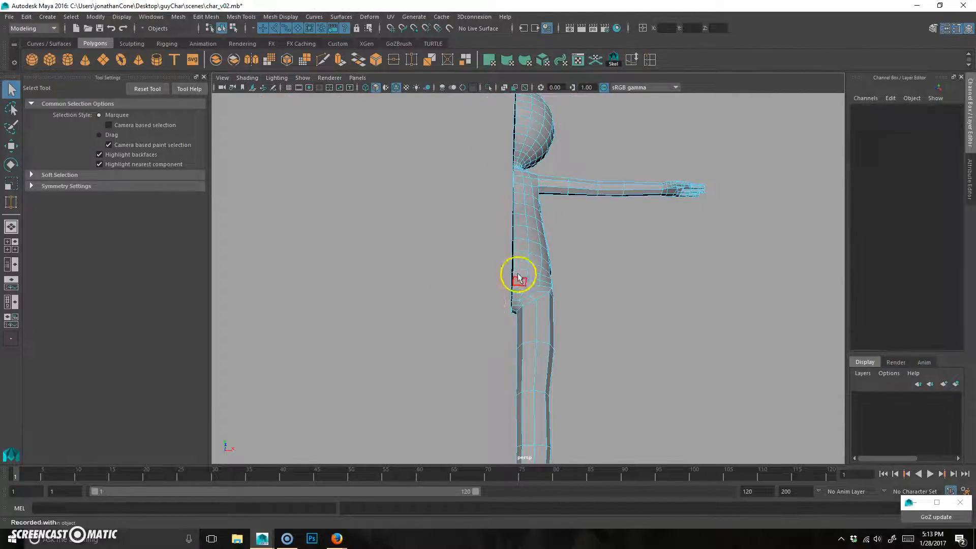
{"action": "right_click_drag", "start_coordinate": [522, 255], "coordinate": [577, 331]}
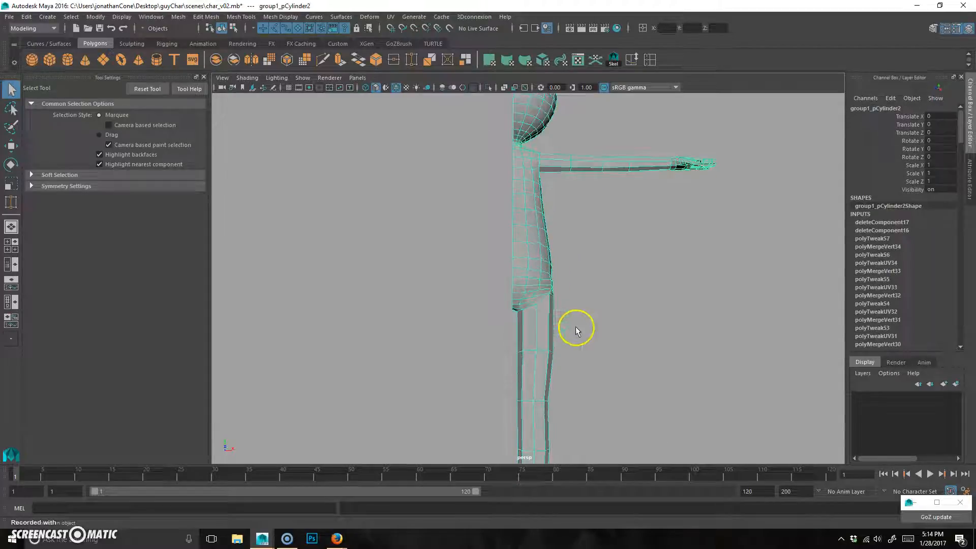
{"action": "key", "text": "w"}
{"action": "left_click_drag", "start_coordinate": [623, 279], "coordinate": [484, 275], "text": "alt"}
{"action": "key", "text": "space"}
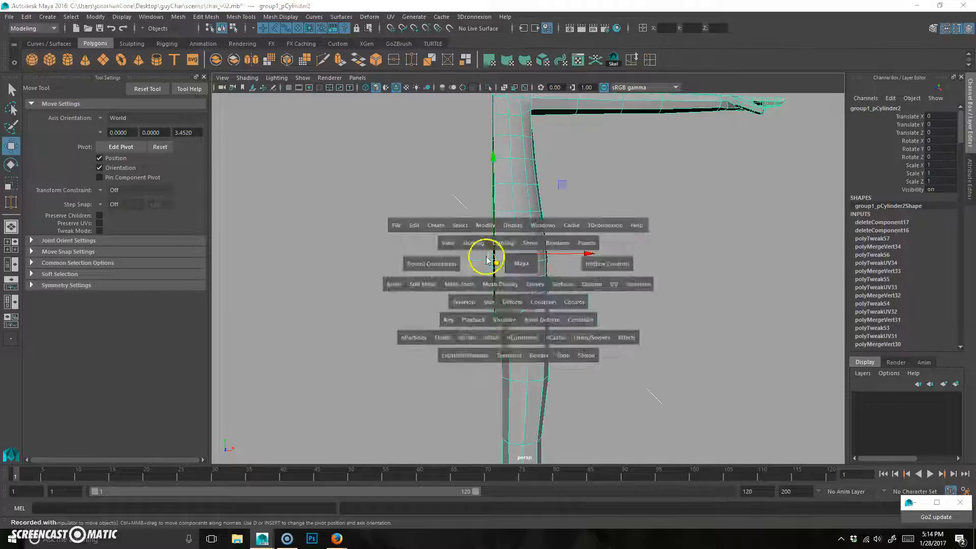
{"action": "key", "text": "space"}
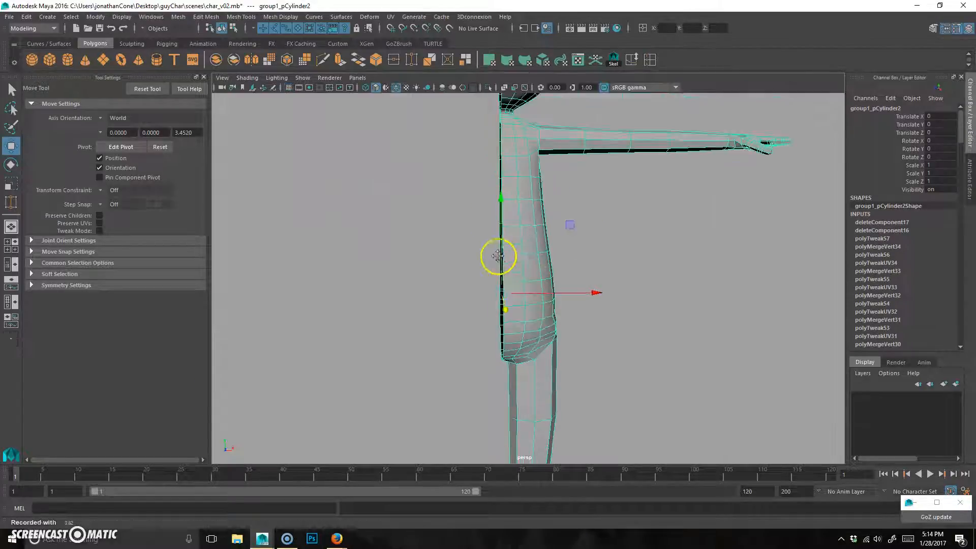
Step: Select the open border edge loop along the body's centre and flatten it along the X axis with Scale in the front view
{"action": "double_click", "coordinate": [502, 247]}
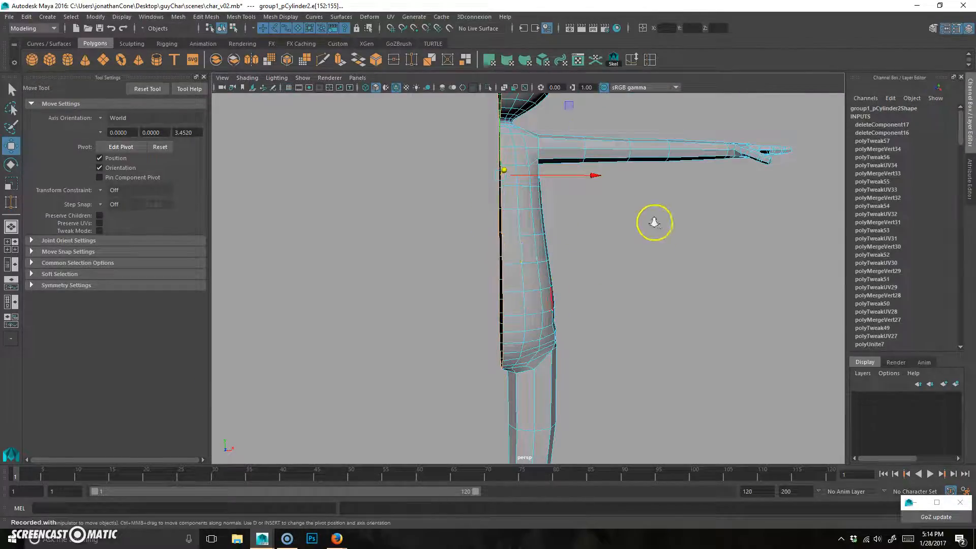
{"action": "right_click_drag", "start_coordinate": [653, 222], "coordinate": [524, 162], "text": "alt"}
{"action": "middle_click_drag", "start_coordinate": [523, 162], "coordinate": [518, 196], "text": "alt"}
{"action": "left_click_drag", "start_coordinate": [528, 370], "coordinate": [517, 339], "text": "alt"}
{"action": "key", "text": "space"}
{"action": "key", "text": "space"}
{"action": "right_click_drag", "start_coordinate": [294, 348], "coordinate": [376, 326], "text": "alt"}
{"action": "middle_click_drag", "start_coordinate": [502, 238], "coordinate": [506, 377], "text": "alt"}
{"action": "middle_click_drag", "start_coordinate": [474, 178], "coordinate": [432, 397], "text": "alt"}
{"action": "right_click_drag", "start_coordinate": [429, 310], "coordinate": [454, 302], "text": "alt"}
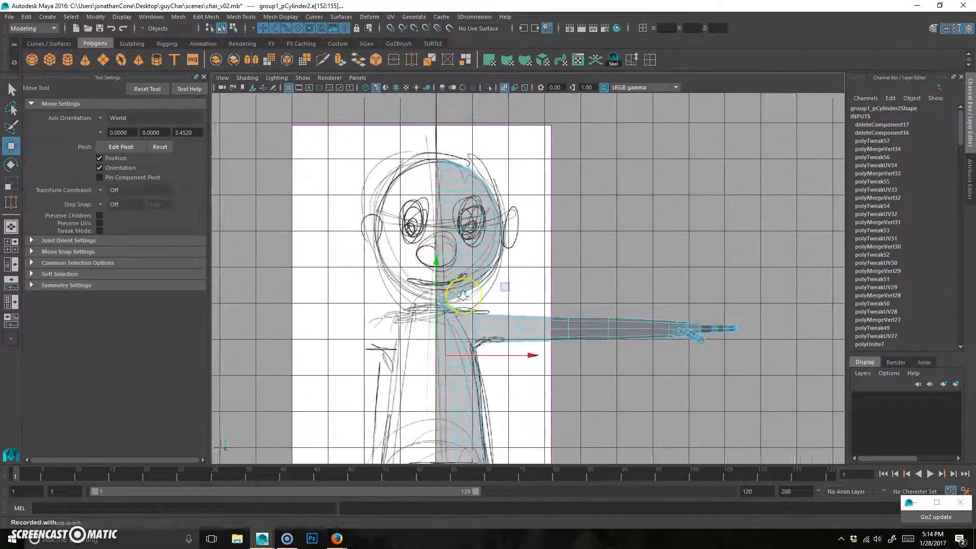
{"action": "middle_click_drag", "start_coordinate": [452, 306], "coordinate": [462, 272], "text": "alt"}
{"action": "key", "text": "r"}
{"action": "left_click_drag", "start_coordinate": [537, 323], "coordinate": [483, 324]}
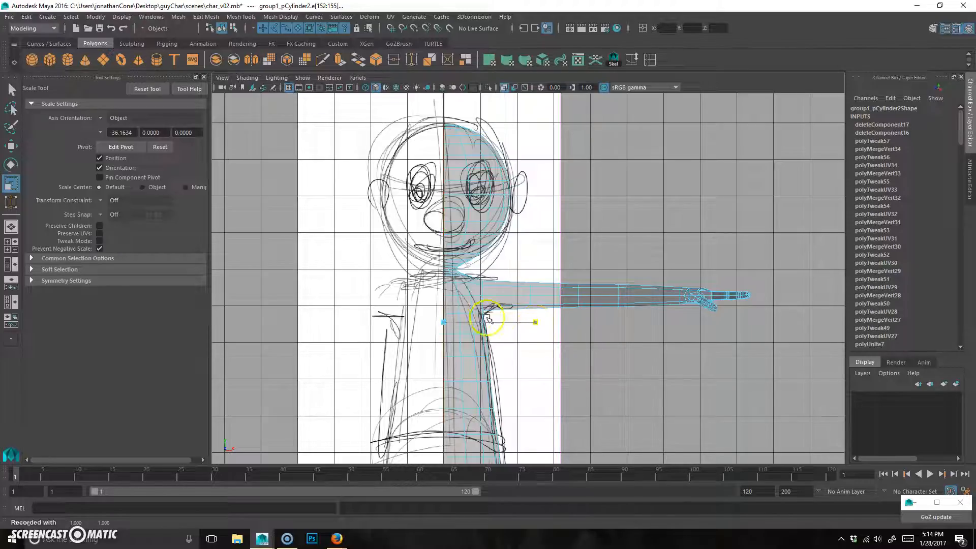
{"action": "left_click_drag", "start_coordinate": [449, 320], "coordinate": [449, 321]}
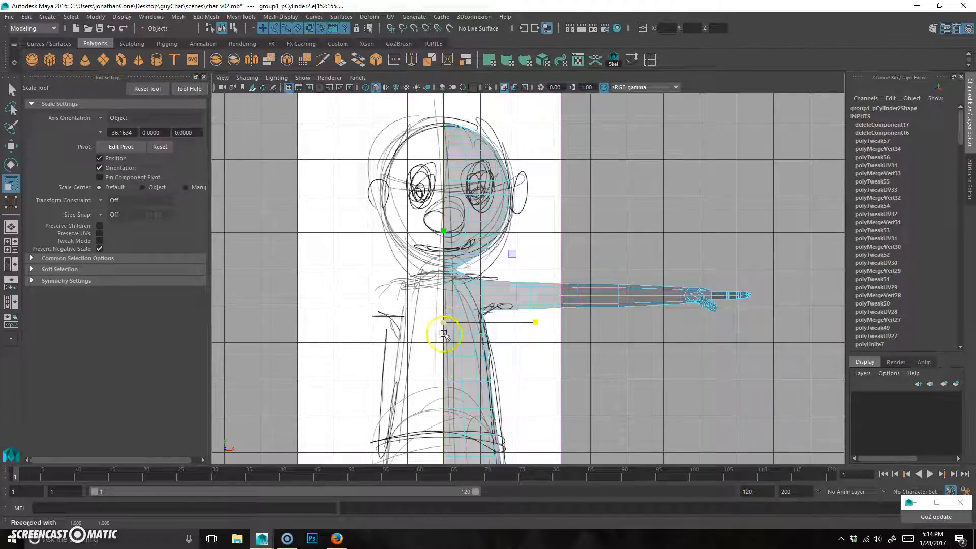
Step: Snap the flattened centre border edges onto the vertical centre grid line along the X axis
{"action": "right_click_drag", "start_coordinate": [553, 286], "coordinate": [483, 296], "text": "alt"}
{"action": "middle_click_drag", "start_coordinate": [483, 296], "coordinate": [478, 255], "text": "alt"}
{"action": "key", "text": "w"}
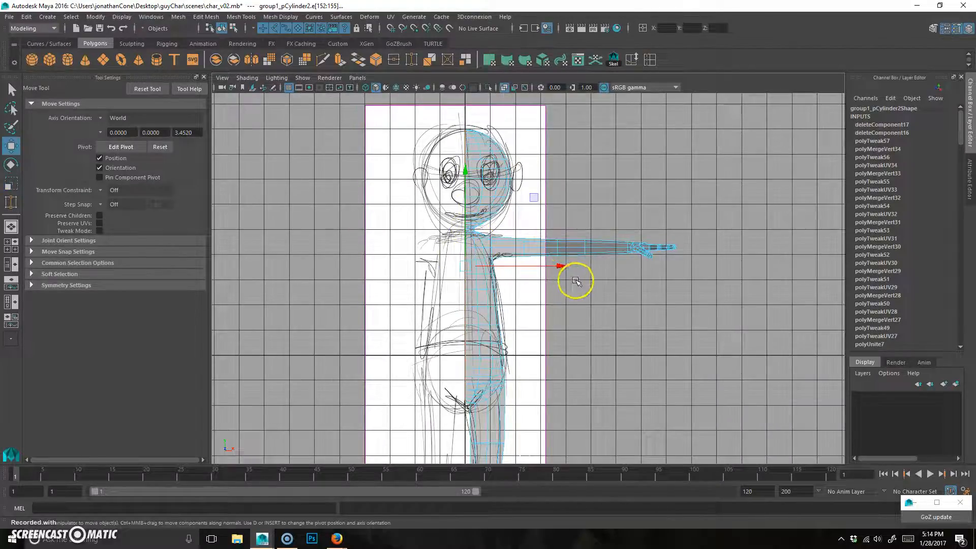
{"action": "left_click_drag", "start_coordinate": [561, 266], "coordinate": [461, 286]}
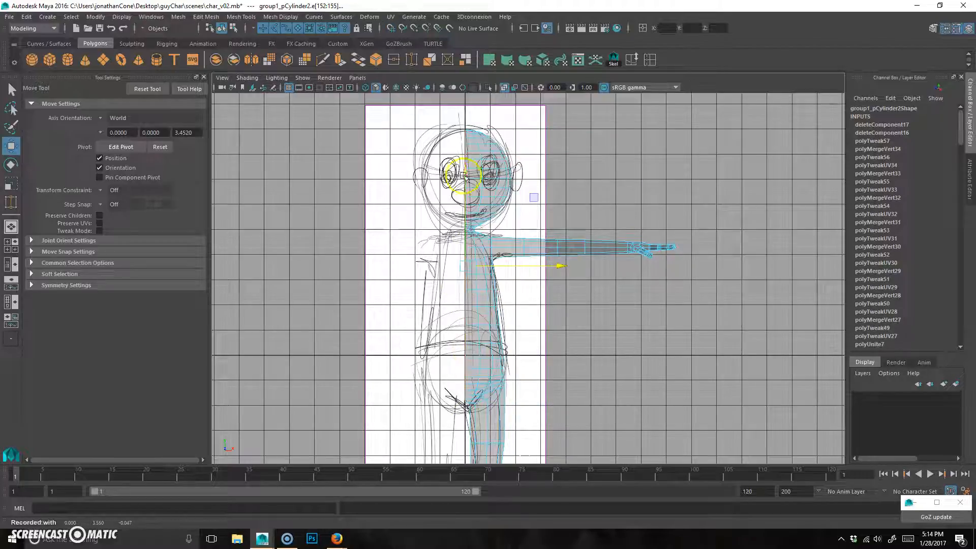
{"action": "scroll", "coordinate": [379, 360], "scroll_direction": "up", "scroll_amount": 1}
Step: Select the half-body mesh as an object and snap its pivot to the centre grid line along X
{"action": "left_click", "coordinate": [479, 333]}
{"action": "left_click", "coordinate": [466, 293]}
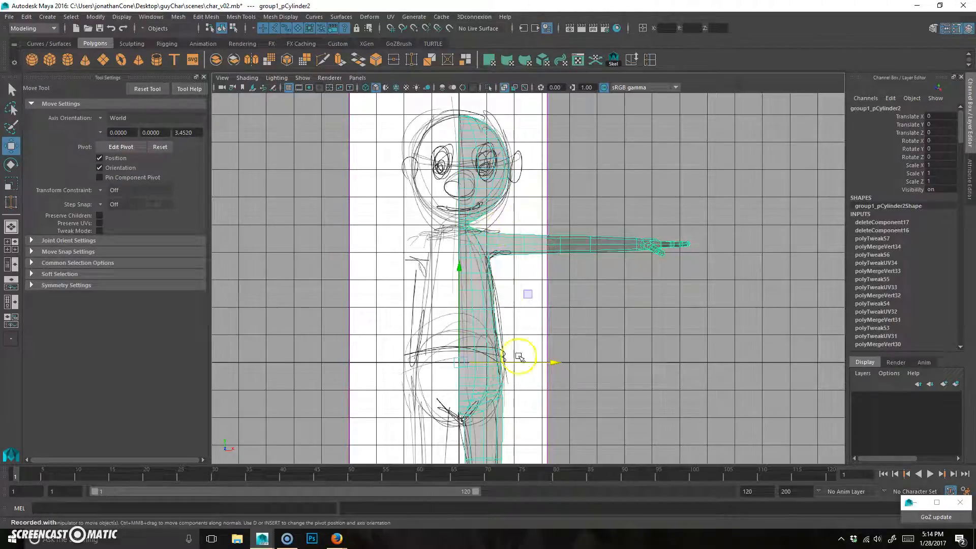
{"action": "key", "text": "d"}
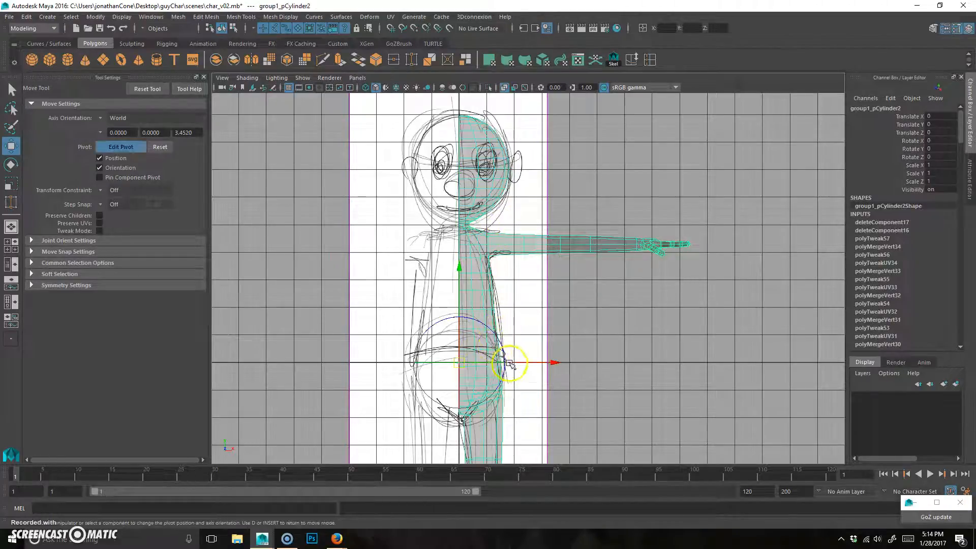
{"action": "left_click_drag", "start_coordinate": [555, 360], "coordinate": [464, 373]}
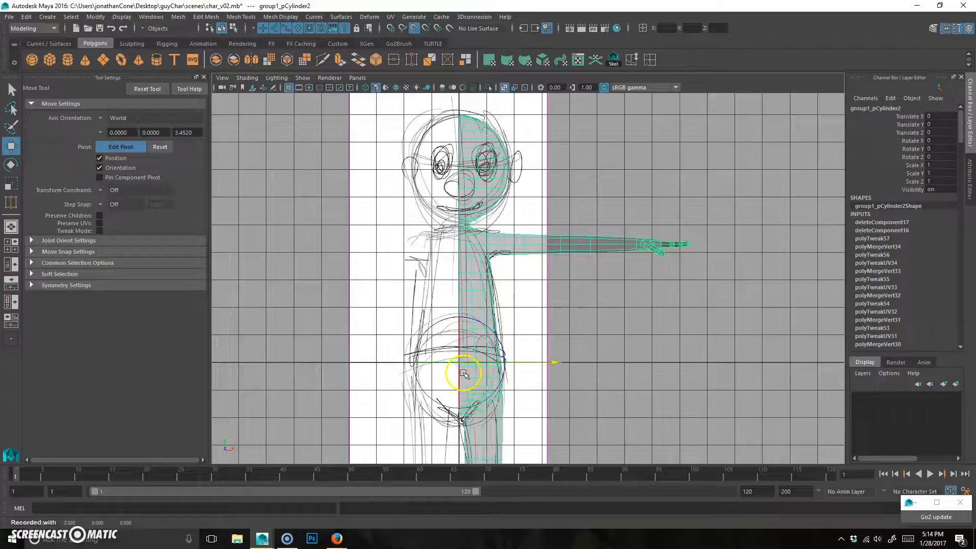
{"action": "key", "text": "d"}
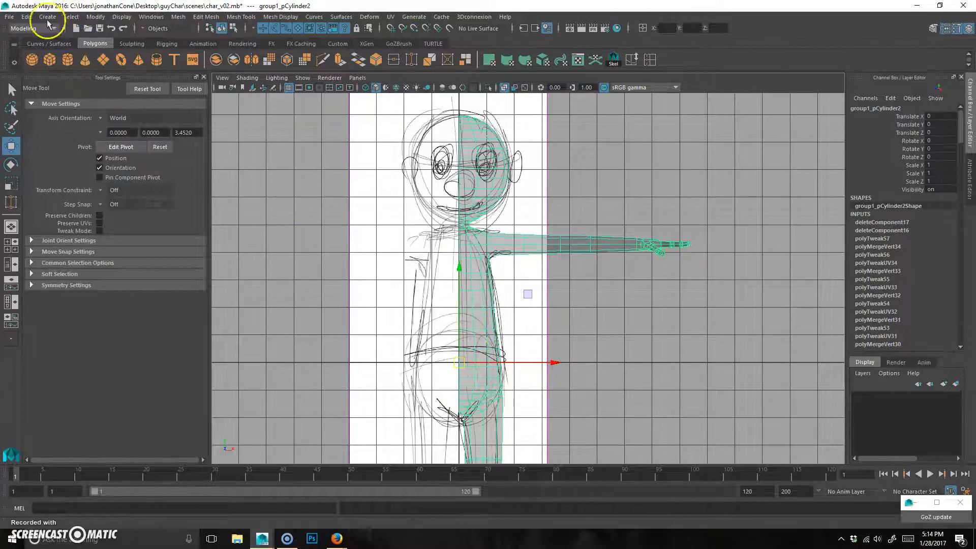
Step: Mirror the half body with Duplicate Special as one instance scaled -1 in X, and return to the perspective view
{"action": "left_click", "coordinate": [30, 18]}
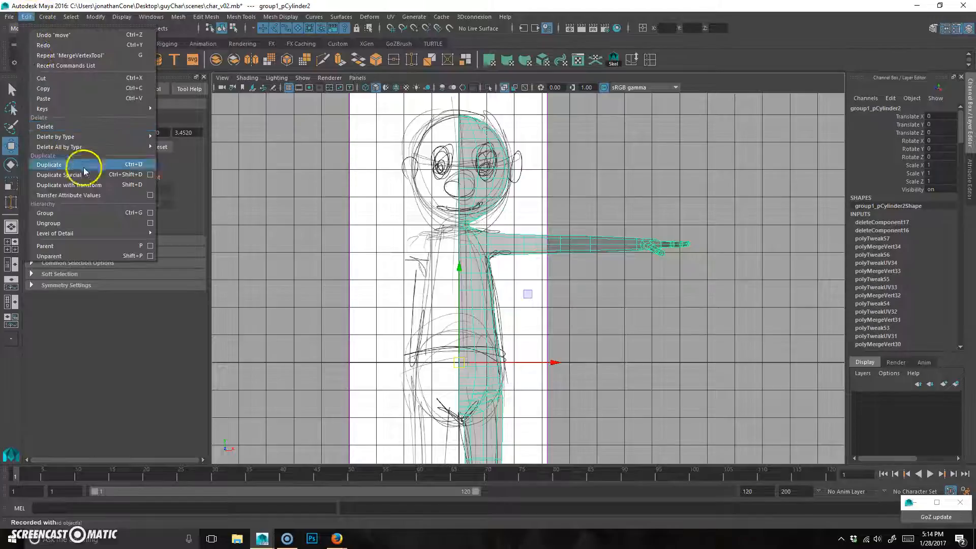
{"action": "left_click", "coordinate": [150, 174]}
{"action": "left_click", "coordinate": [372, 254]}
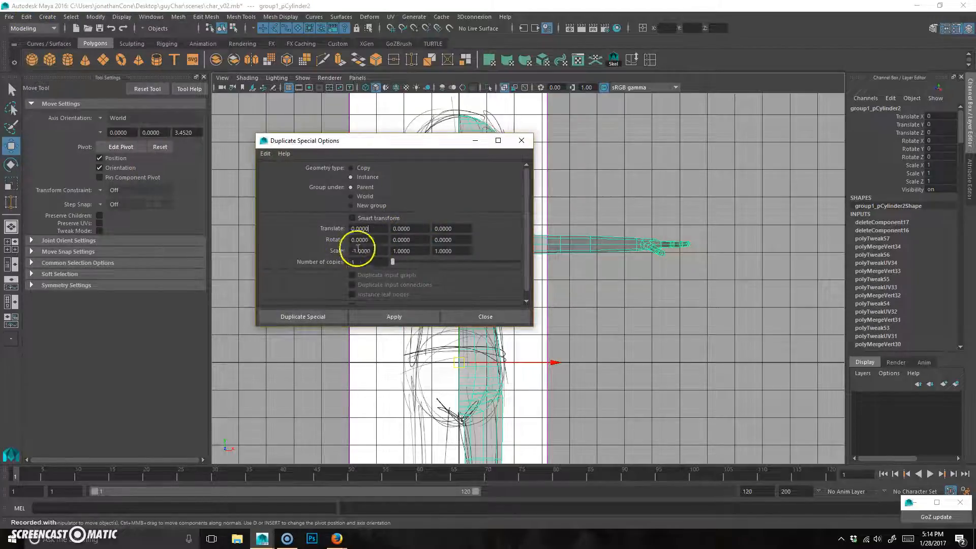
{"action": "left_click", "coordinate": [478, 317]}
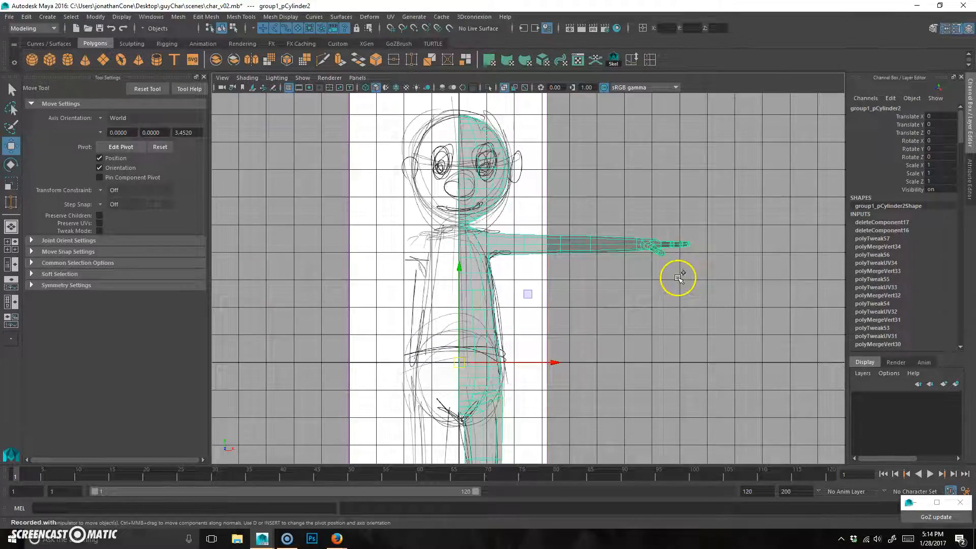
{"action": "key", "text": "ctrl+shift+d"}
{"action": "key", "text": "space"}
{"action": "key", "text": "space"}
Step: Select both body halves, combine them into a single mesh and turn on its smooth preview
{"action": "left_click_drag", "start_coordinate": [612, 268], "coordinate": [620, 287], "text": "alt"}
{"action": "right_click_drag", "start_coordinate": [620, 287], "coordinate": [566, 309], "text": "alt"}
{"action": "right_click_drag", "start_coordinate": [401, 333], "coordinate": [617, 279], "text": "alt"}
{"action": "left_click_drag", "start_coordinate": [617, 279], "coordinate": [547, 278], "text": "alt"}
{"action": "right_click_drag", "start_coordinate": [547, 278], "coordinate": [521, 327], "text": "alt"}
{"action": "left_click_drag", "start_coordinate": [521, 326], "coordinate": [604, 306], "text": "alt"}
{"action": "right_click_drag", "start_coordinate": [604, 306], "coordinate": [630, 307], "text": "alt"}
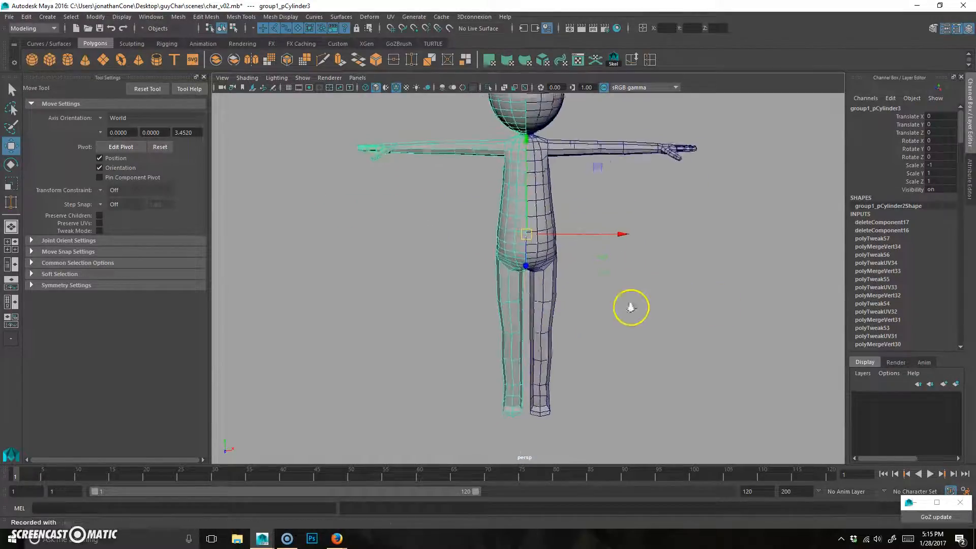
{"action": "middle_click_drag", "start_coordinate": [547, 197], "coordinate": [523, 233], "text": "alt"}
{"action": "left_click_drag", "start_coordinate": [605, 225], "coordinate": [608, 225]}
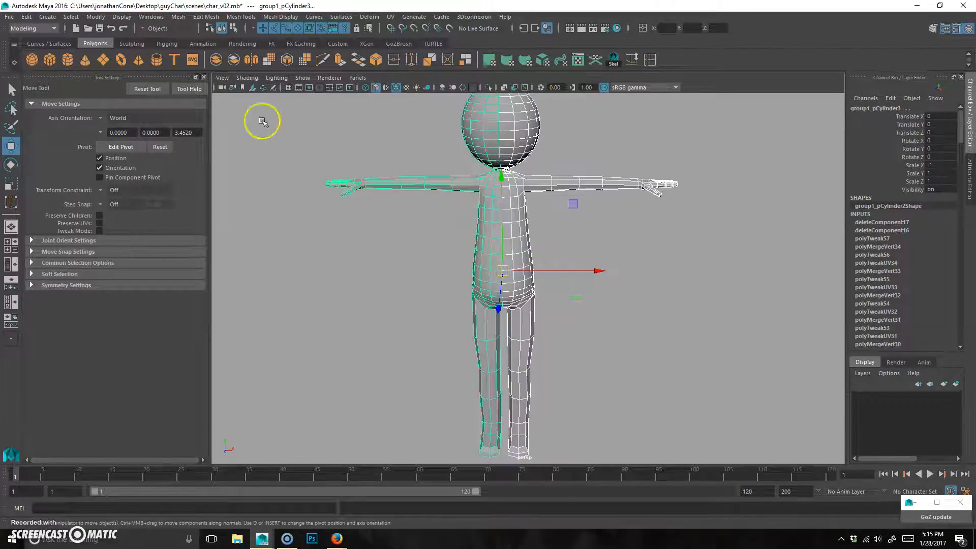
{"action": "left_click", "coordinate": [216, 59]}
{"action": "left_click_drag", "start_coordinate": [447, 264], "coordinate": [404, 265], "text": "alt"}
{"action": "right_click_drag", "start_coordinate": [403, 266], "coordinate": [560, 267], "text": "alt"}
{"action": "key", "text": "3"}
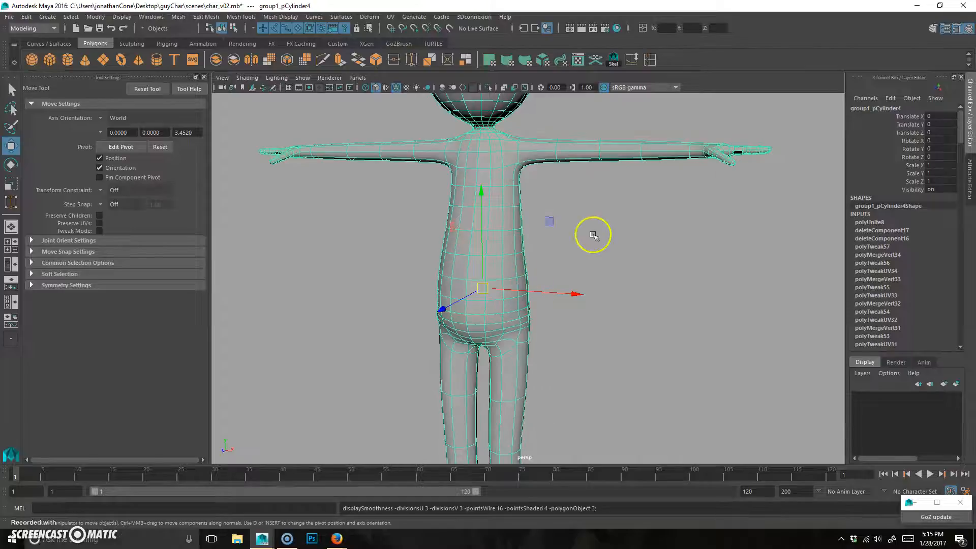
Step: Hide the wireframe on the shaded model and inspect the smoothed hips, torso and arms for a centre seam
{"action": "left_click", "coordinate": [612, 226]}
{"action": "right_click_drag", "start_coordinate": [450, 290], "coordinate": [508, 275], "text": "alt"}
{"action": "left_click_drag", "start_coordinate": [508, 275], "coordinate": [551, 263], "text": "alt"}
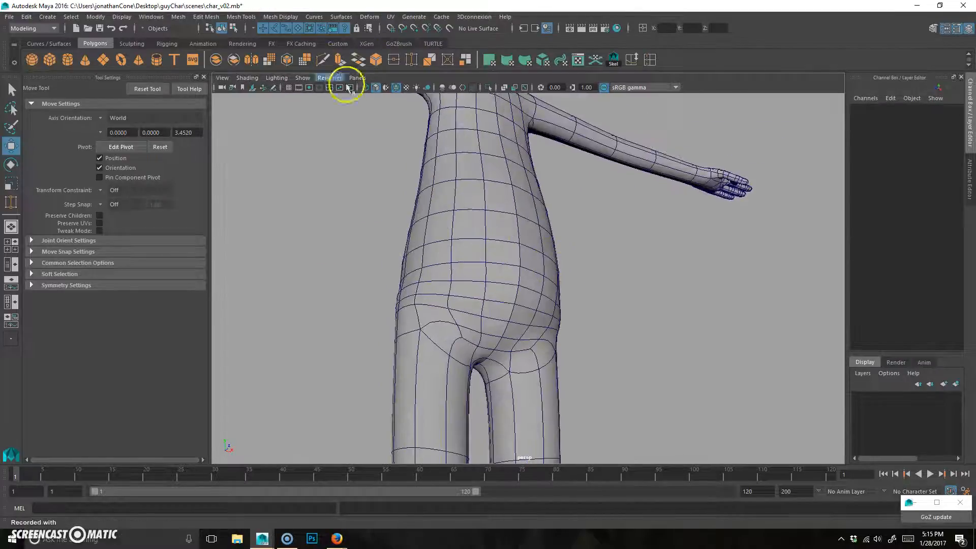
{"action": "left_click", "coordinate": [397, 88]}
{"action": "left_click_drag", "start_coordinate": [465, 151], "coordinate": [478, 301], "text": "alt"}
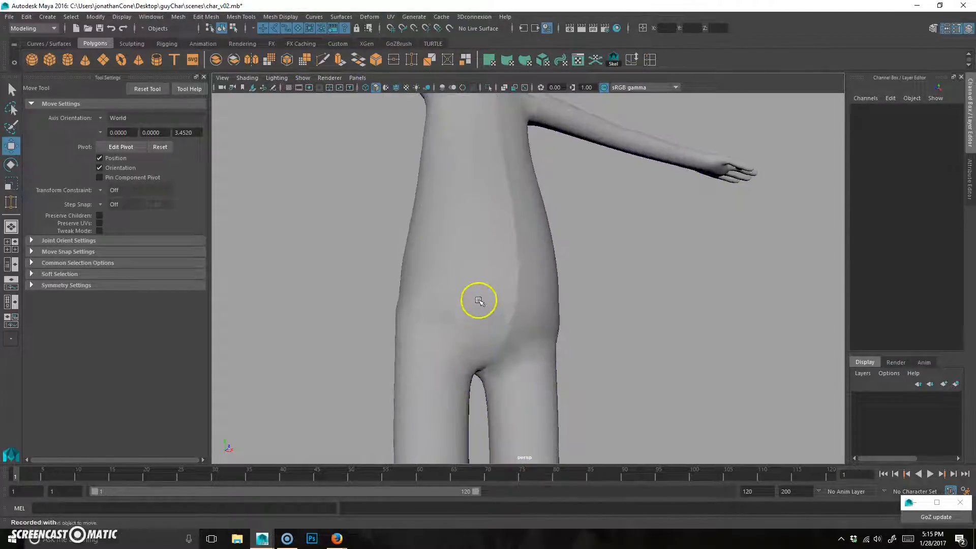
{"action": "left_click_drag", "start_coordinate": [512, 256], "coordinate": [541, 338], "text": "alt"}
{"action": "right_click_drag", "start_coordinate": [540, 337], "coordinate": [518, 300], "text": "alt"}
{"action": "middle_click_drag", "start_coordinate": [519, 301], "coordinate": [524, 332], "text": "alt"}
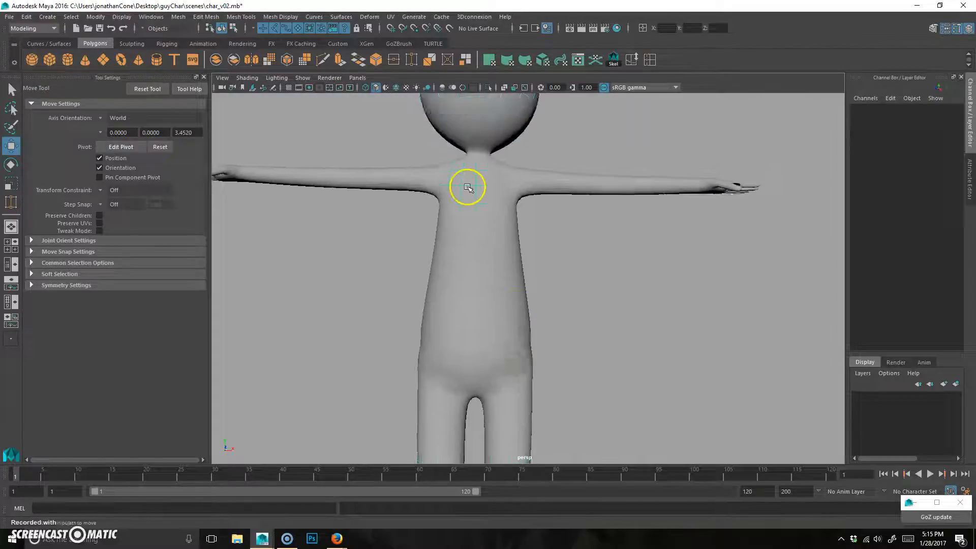
Step: Select the vertices of the head, torso, arms and upper legs and merge them with a threshold of 0.0010
{"action": "left_click", "coordinate": [466, 188]}
{"action": "right_click_drag", "start_coordinate": [730, 200], "coordinate": [575, 243], "text": "alt"}
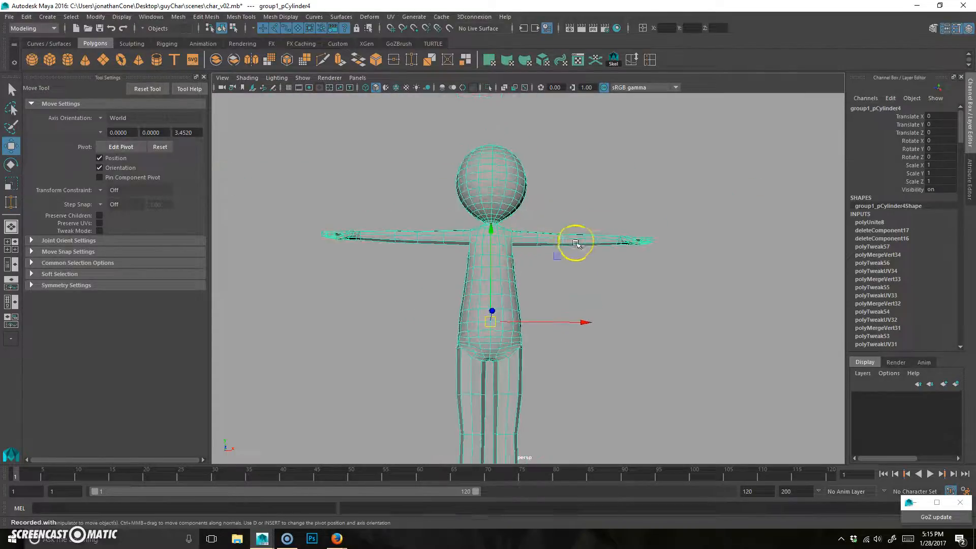
{"action": "right_click_drag", "start_coordinate": [501, 272], "coordinate": [443, 263]}
{"action": "left_click_drag", "start_coordinate": [327, 418], "coordinate": [768, 102]}
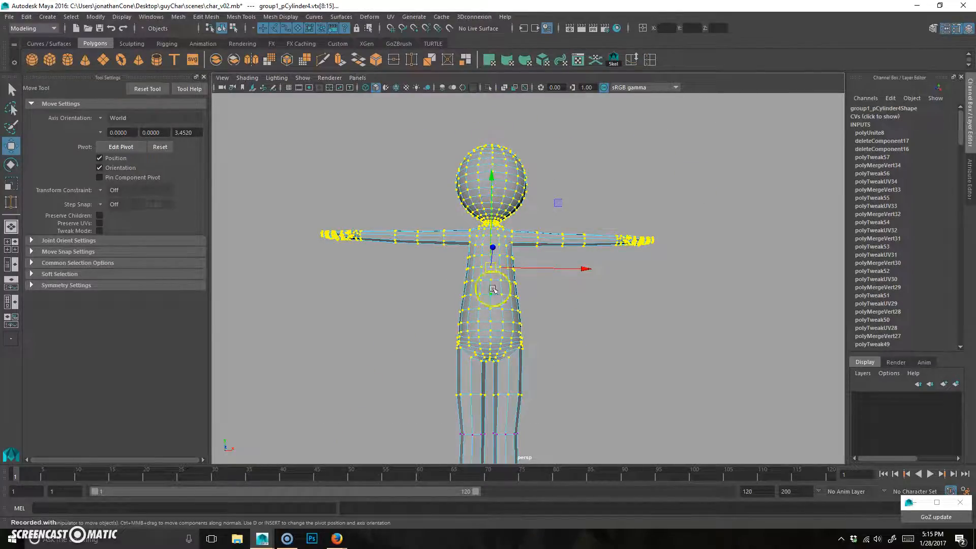
{"action": "left_click", "coordinate": [233, 18]}
{"action": "mouse_move", "coordinate": [204, 21]}
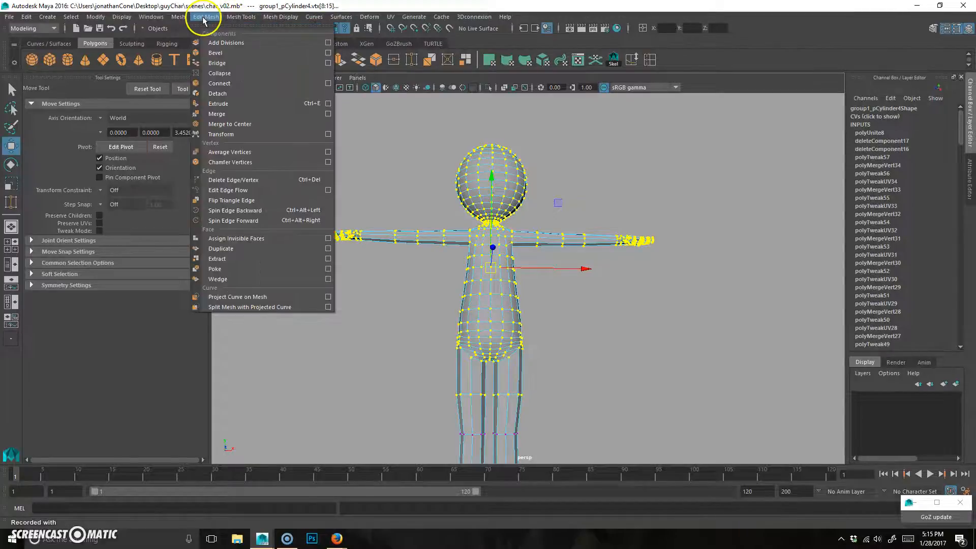
{"action": "left_click", "coordinate": [332, 114]}
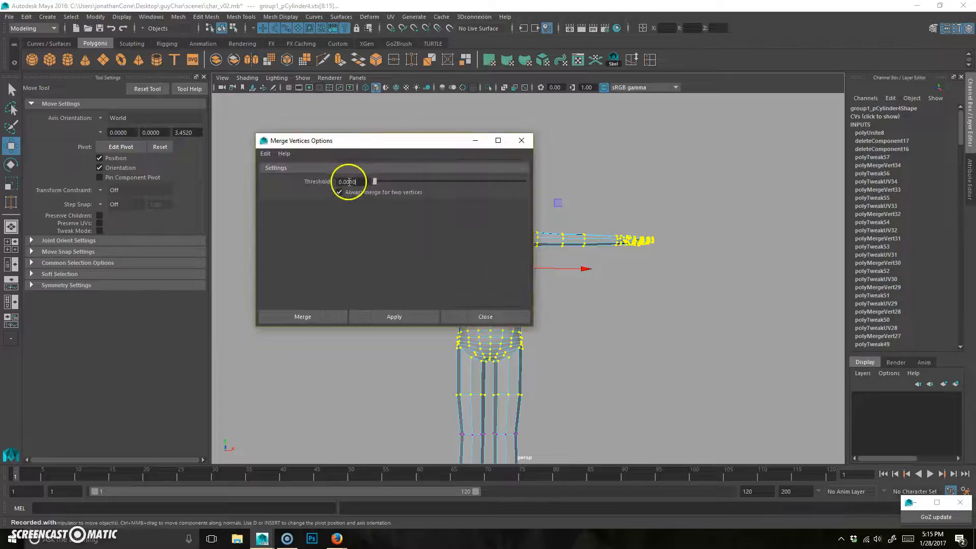
{"action": "key", "text": "BackSpace"}
{"action": "type", "text": "0"}
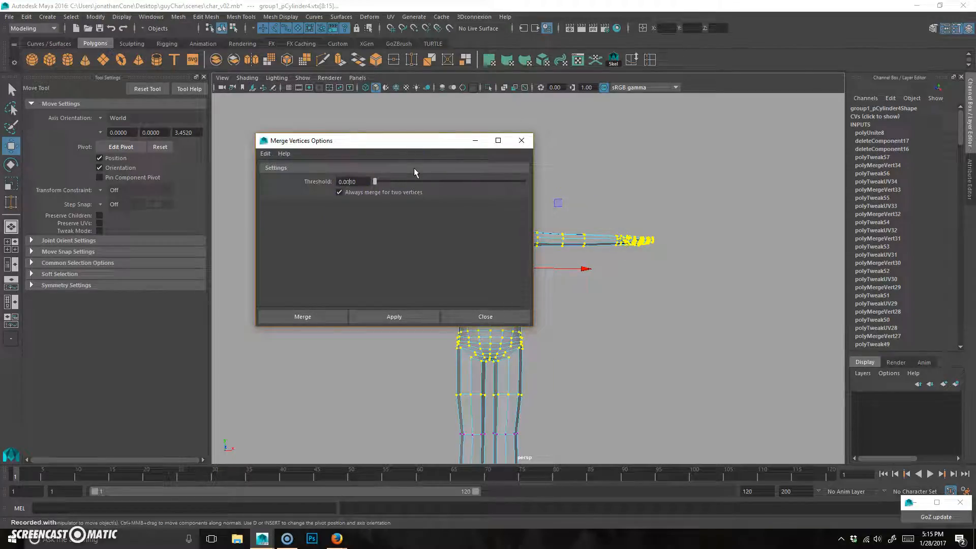
{"action": "left_click", "coordinate": [301, 318]}
Step: Check the merged centre seam at the crotch and torso, then select the whole character in object mode
{"action": "scroll", "coordinate": [610, 274], "scroll_direction": "up", "scroll_amount": 5}
{"action": "scroll", "coordinate": [523, 321], "scroll_direction": "up", "scroll_amount": 6}
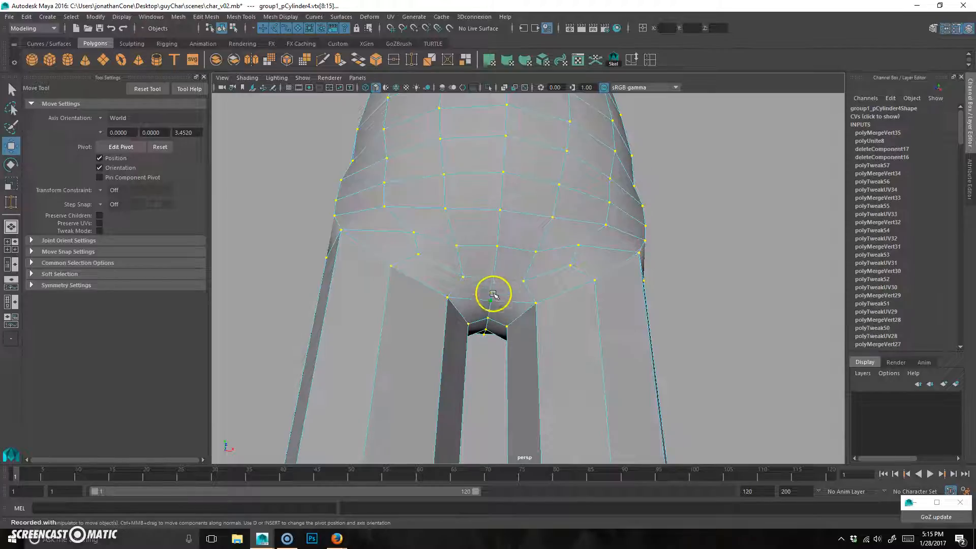
{"action": "scroll", "coordinate": [490, 316], "scroll_direction": "down", "scroll_amount": 8}
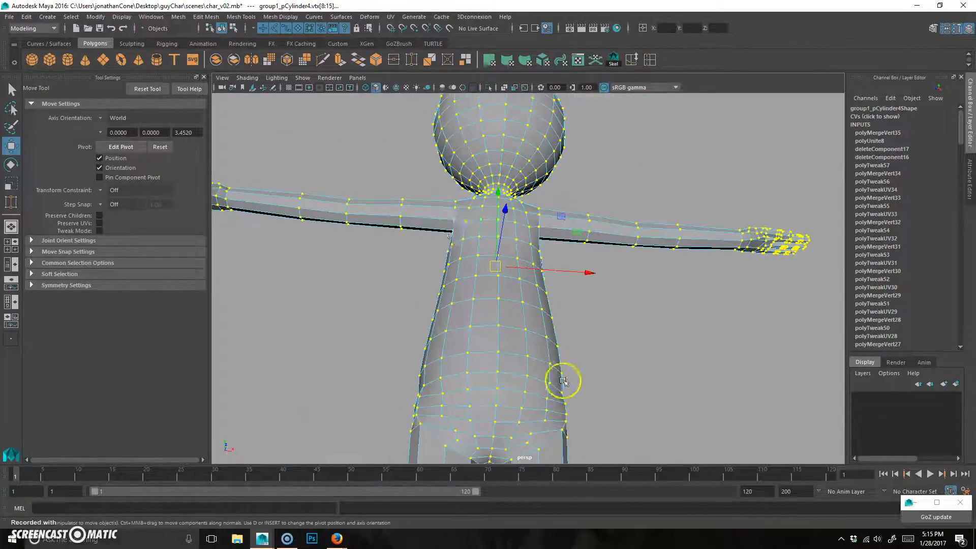
{"action": "left_click_drag", "start_coordinate": [491, 258], "coordinate": [643, 286]}
{"action": "left_click", "coordinate": [515, 328]}
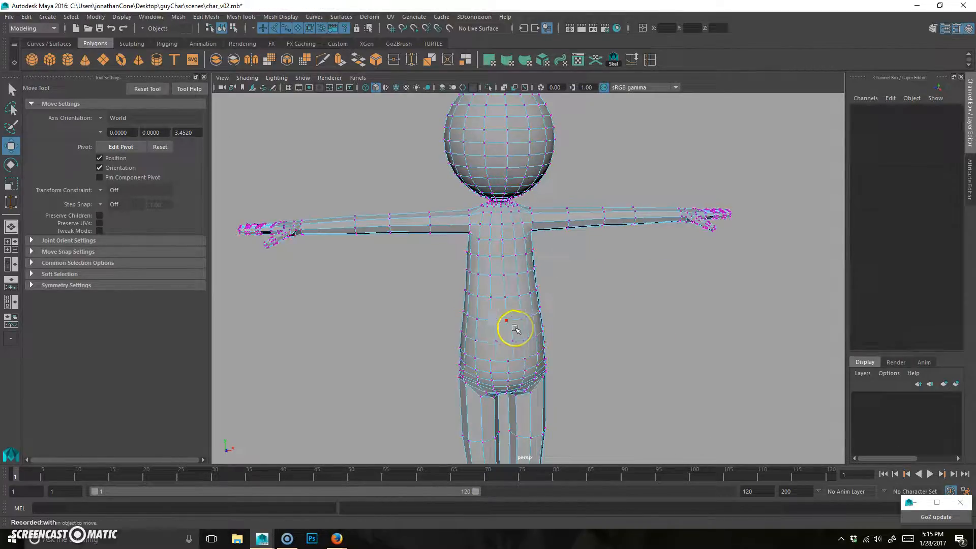
{"action": "right_click_drag", "start_coordinate": [583, 251], "coordinate": [584, 249]}
{"action": "left_click", "coordinate": [499, 319]}
{"action": "left_click_drag", "start_coordinate": [564, 332], "coordinate": [541, 322], "text": "alt"}
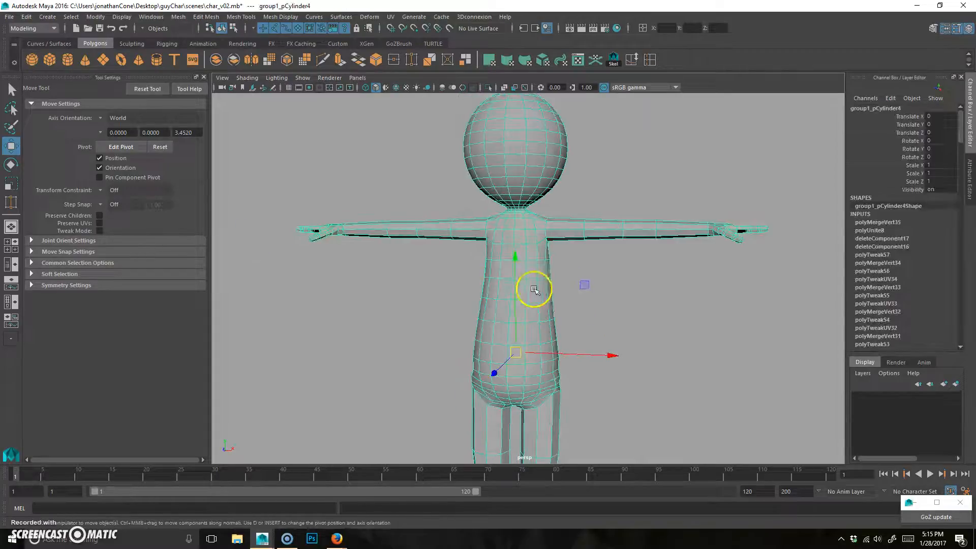
Step: Turn on Object X symmetry in the Modeling Toolkit and deselect the character
{"action": "left_click", "coordinate": [944, 29]}
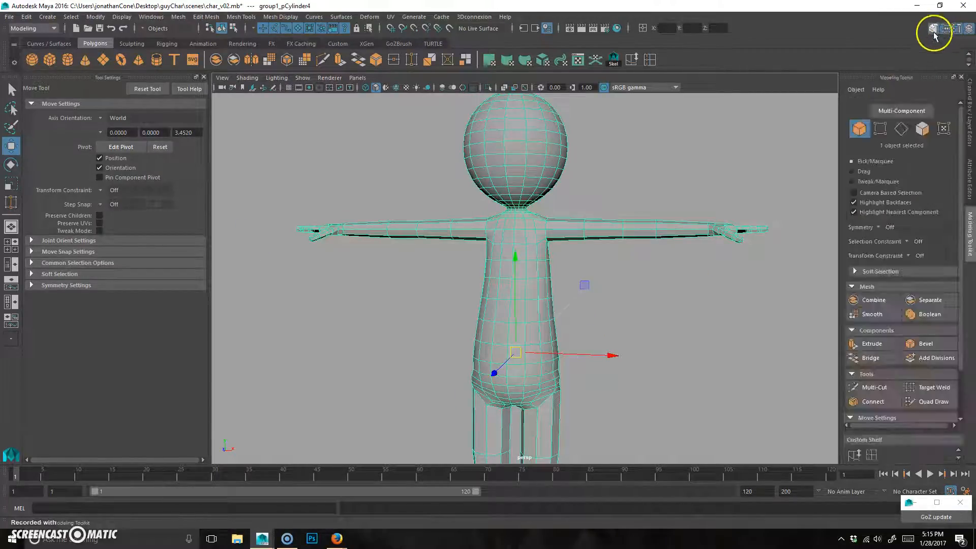
{"action": "left_click", "coordinate": [878, 228]}
{"action": "left_click", "coordinate": [894, 241]}
{"action": "left_click", "coordinate": [582, 307]}
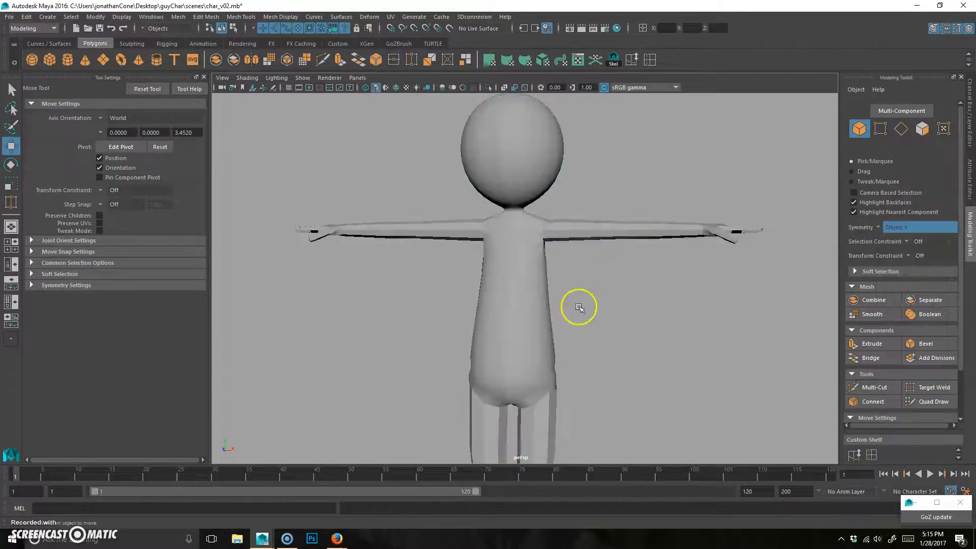
Step: Test the symmetry by moving an arm edge, undo the move and select the arm's edge loop
{"action": "right_click_drag", "start_coordinate": [538, 258], "coordinate": [540, 229]}
{"action": "left_click", "coordinate": [608, 224]}
{"action": "left_click_drag", "start_coordinate": [600, 223], "coordinate": [594, 204]}
{"action": "key", "text": "ctrl+z"}
{"action": "right_click_drag", "start_coordinate": [575, 297], "coordinate": [508, 334], "text": "alt"}
{"action": "double_click", "coordinate": [599, 258]}
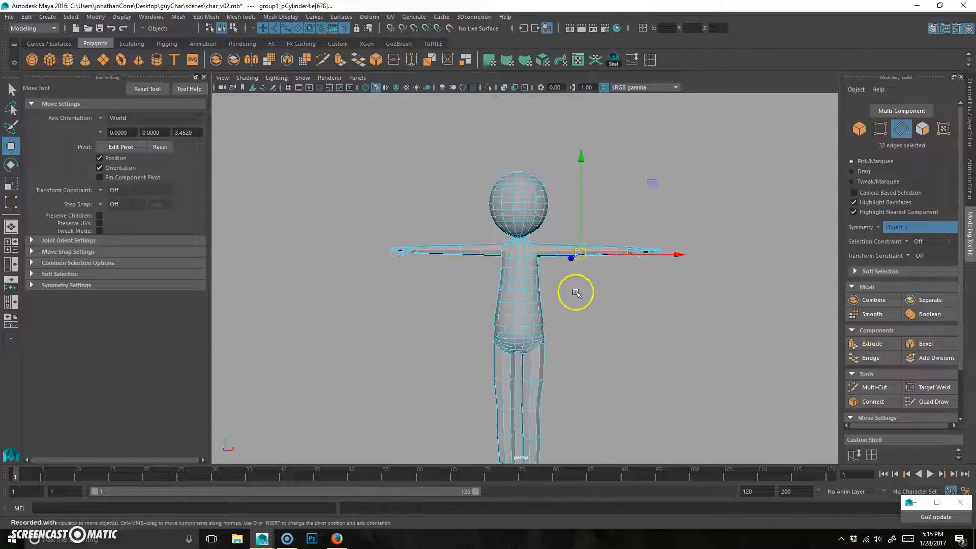
Step: Return the character to object mode and examine its torso, hips and legs from several sides
{"action": "middle_click_drag", "start_coordinate": [529, 347], "coordinate": [523, 276], "text": "alt"}
{"action": "right_click_drag", "start_coordinate": [523, 276], "coordinate": [589, 259], "text": "alt"}
{"action": "middle_click_drag", "start_coordinate": [588, 259], "coordinate": [551, 234], "text": "alt"}
{"action": "left_click_drag", "start_coordinate": [551, 235], "coordinate": [574, 229], "text": "alt"}
{"action": "middle_click_drag", "start_coordinate": [573, 198], "coordinate": [610, 375], "text": "alt"}
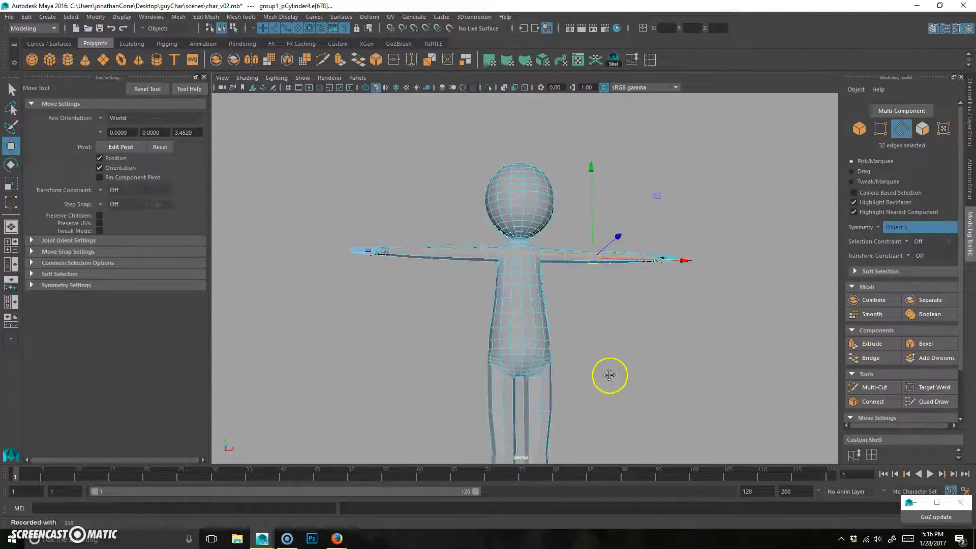
{"action": "left_click_drag", "start_coordinate": [610, 375], "coordinate": [520, 348], "text": "alt"}
{"action": "right_click_drag", "start_coordinate": [568, 330], "coordinate": [598, 286]}
{"action": "left_click", "coordinate": [580, 337]}
{"action": "right_click_drag", "start_coordinate": [626, 358], "coordinate": [584, 326], "text": "alt"}
{"action": "left_click_drag", "start_coordinate": [585, 326], "coordinate": [521, 329], "text": "alt"}
{"action": "right_click_drag", "start_coordinate": [521, 329], "coordinate": [632, 285], "text": "alt"}
{"action": "middle_click_drag", "start_coordinate": [598, 404], "coordinate": [612, 340], "text": "alt"}
{"action": "right_click_drag", "start_coordinate": [612, 340], "coordinate": [722, 305], "text": "alt"}
{"action": "left_click_drag", "start_coordinate": [722, 305], "coordinate": [557, 344], "text": "alt"}
{"action": "left_click_drag", "start_coordinate": [540, 376], "coordinate": [429, 336], "text": "alt"}
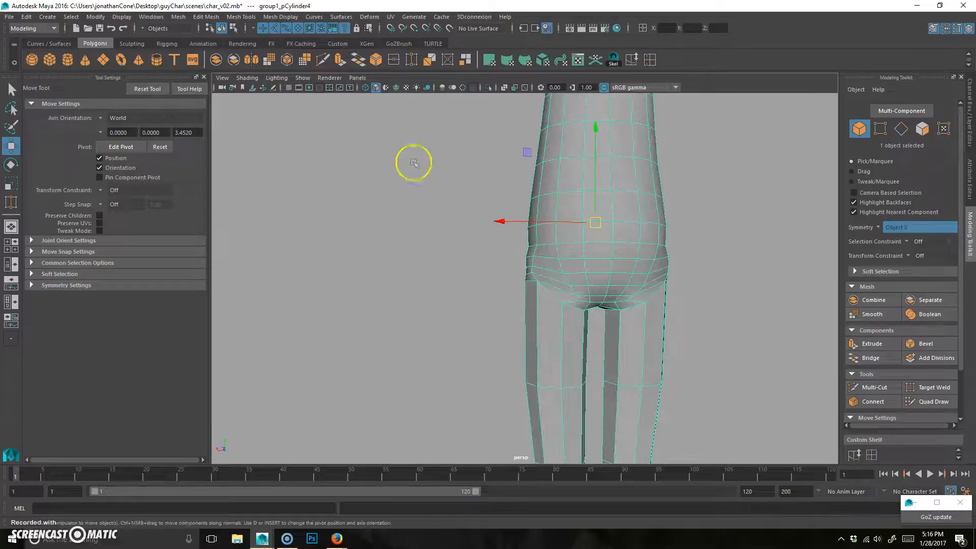
Step: Activate the Relax sculpting tool on the character, undo the trial change and toggle the wireframe on the shaded model
{"action": "left_click", "coordinate": [122, 43]}
{"action": "left_click", "coordinate": [67, 59]}
{"action": "left_click_drag", "start_coordinate": [526, 296], "coordinate": [648, 293], "text": "alt"}
{"action": "mouse_move", "coordinate": [565, 291]}
{"action": "left_mouse_down", "text": "alt"}
{"action": "mouse_move", "coordinate": [599, 277]}
{"action": "mouse_move", "coordinate": [587, 280]}
{"action": "mouse_move", "coordinate": [644, 276]}
{"action": "mouse_move", "coordinate": [532, 255]}
{"action": "left_mouse_up", "text": "alt"}
{"action": "key", "text": "ctrl+z"}
{"action": "left_click", "coordinate": [395, 88]}
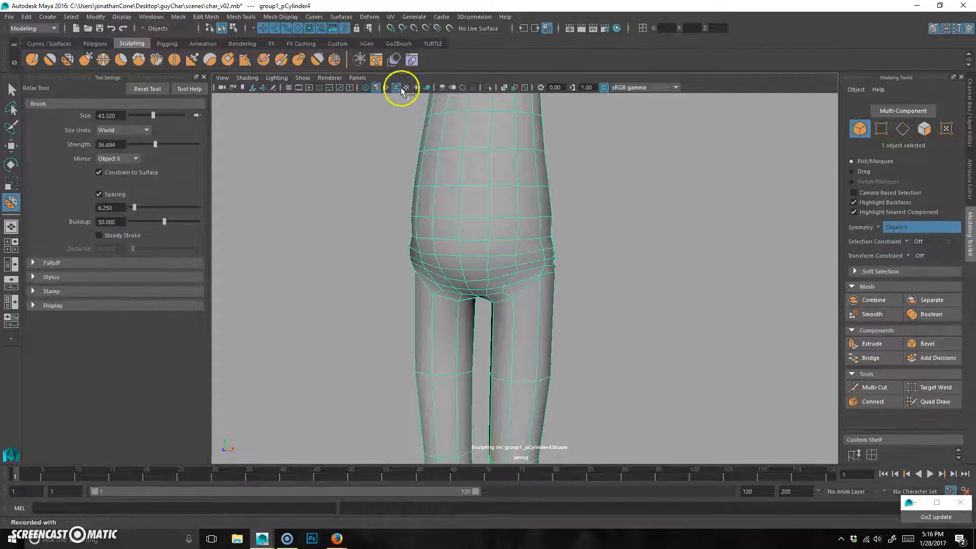
Step: Reduce the Relax brush size to 0.980
{"action": "key", "text": "b"}
{"action": "left_click_drag", "start_coordinate": [520, 259], "coordinate": [588, 259]}
{"action": "left_click_drag", "start_coordinate": [268, 252], "coordinate": [100, 241]}
{"action": "key", "text": "b"}
{"action": "left_click_drag", "start_coordinate": [486, 240], "coordinate": [435, 238]}
{"action": "key", "text": "b"}
{"action": "left_click_drag", "start_coordinate": [499, 247], "coordinate": [171, 227]}
{"action": "key", "text": "b"}
{"action": "mouse_move", "coordinate": [539, 253]}
{"action": "left_mouse_down"}
{"action": "mouse_move", "coordinate": [209, 228]}
{"action": "mouse_move", "coordinate": [351, 235]}
{"action": "left_mouse_up"}
{"action": "key", "text": "b"}
{"action": "mouse_move", "coordinate": [531, 242]}
{"action": "left_mouse_down"}
{"action": "mouse_move", "coordinate": [138, 224]}
{"action": "mouse_move", "coordinate": [475, 233]}
{"action": "mouse_move", "coordinate": [377, 230]}
{"action": "mouse_move", "coordinate": [179, 114]}
{"action": "mouse_move", "coordinate": [132, 122]}
{"action": "mouse_move", "coordinate": [141, 122]}
{"action": "left_mouse_up"}
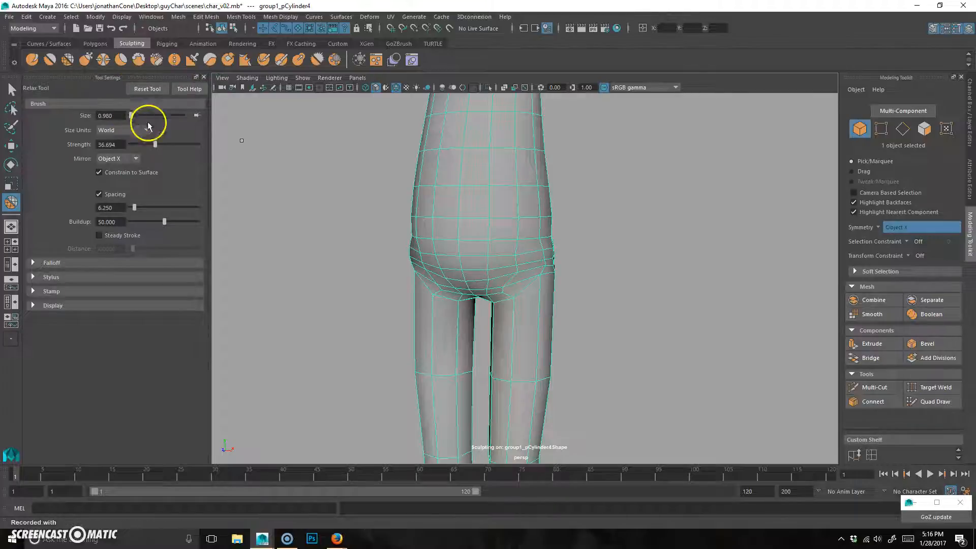
Step: Relax the mesh around the hips and tops of the legs from several sides, using a brush size of 1.068
{"action": "left_click_drag", "start_coordinate": [500, 238], "coordinate": [504, 241]}
{"action": "left_click_drag", "start_coordinate": [547, 208], "coordinate": [547, 211]}
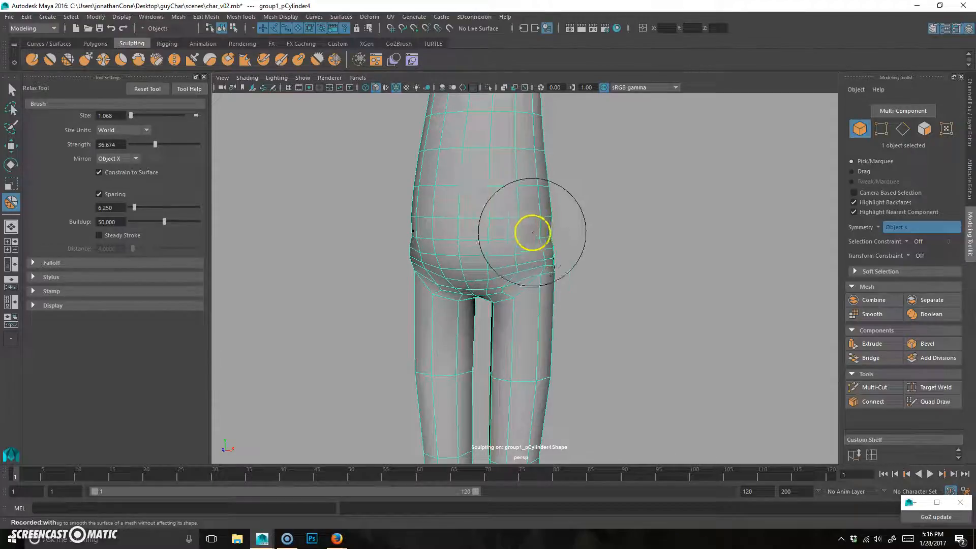
{"action": "left_click_drag", "start_coordinate": [512, 272], "coordinate": [527, 310], "text": "alt"}
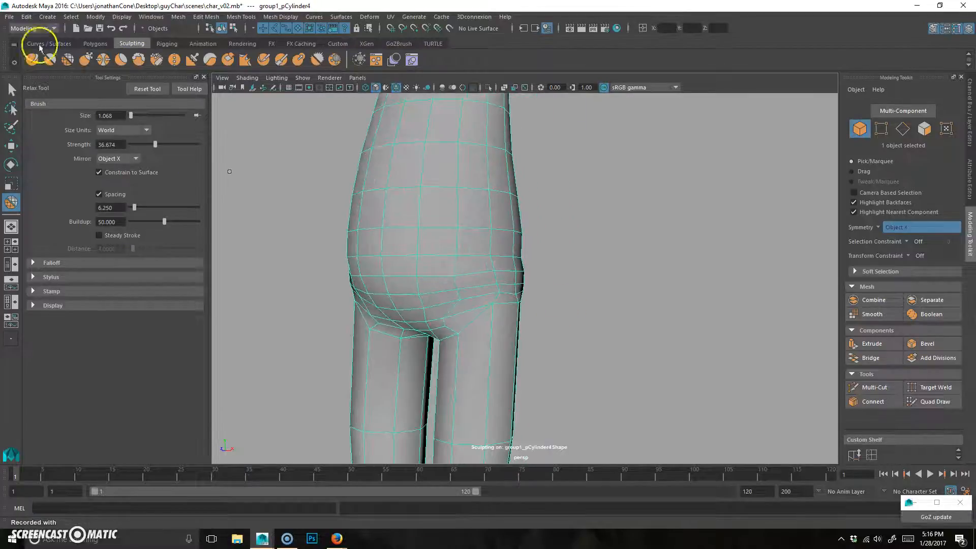
{"action": "left_click_drag", "start_coordinate": [427, 300], "coordinate": [475, 296], "text": "alt"}
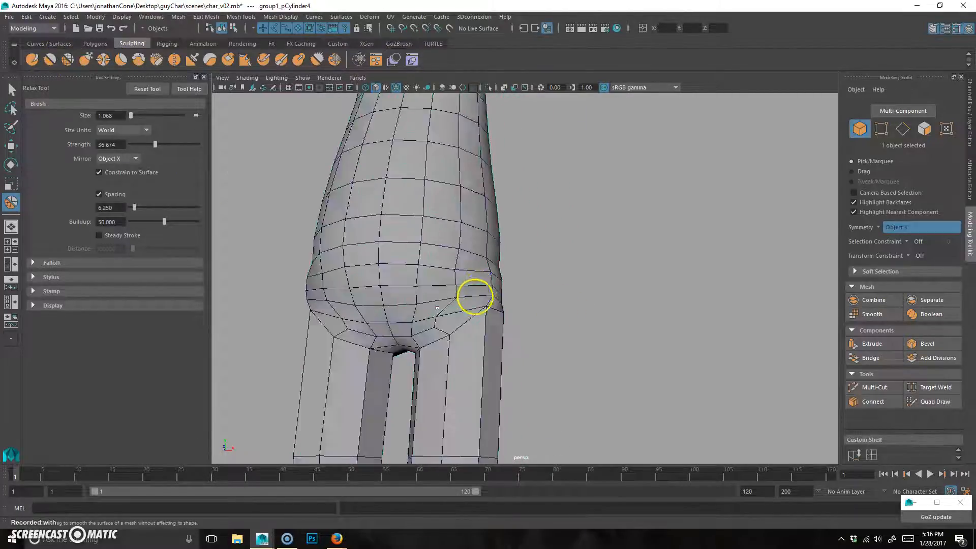
{"action": "left_click_drag", "start_coordinate": [479, 242], "coordinate": [598, 258], "text": "alt"}
{"action": "left_click_drag", "start_coordinate": [685, 289], "coordinate": [640, 277], "text": "alt"}
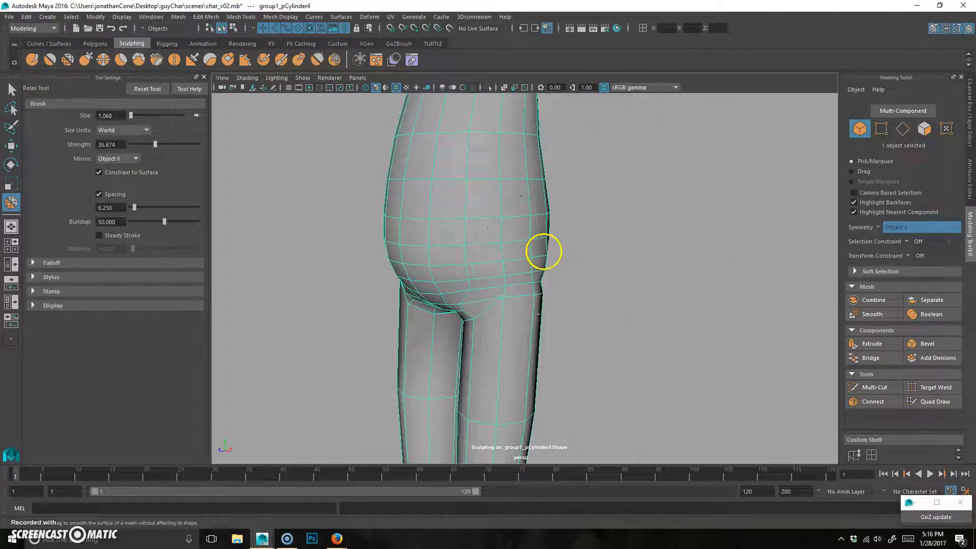
{"action": "left_click_drag", "start_coordinate": [520, 253], "coordinate": [515, 290], "text": "alt"}
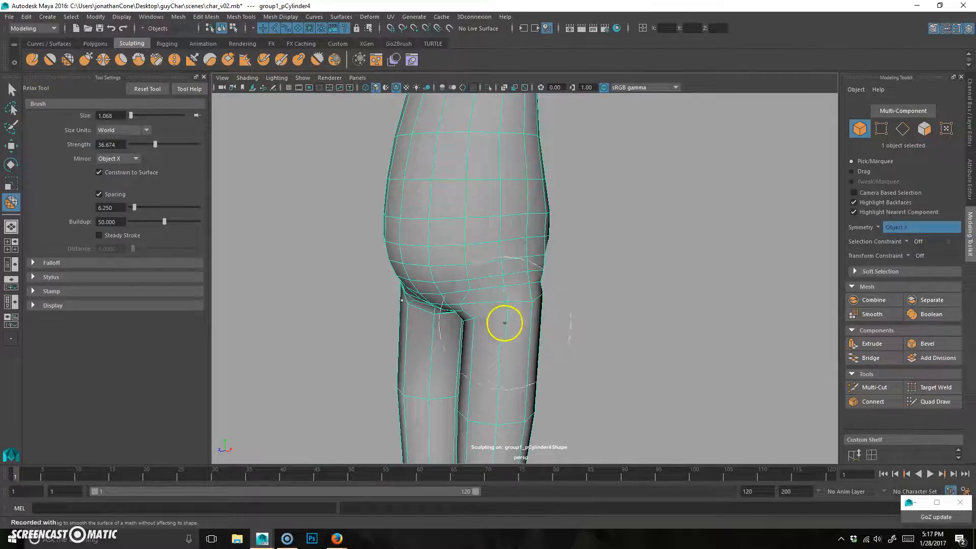
{"action": "left_click_drag", "start_coordinate": [501, 330], "coordinate": [515, 235], "text": "alt"}
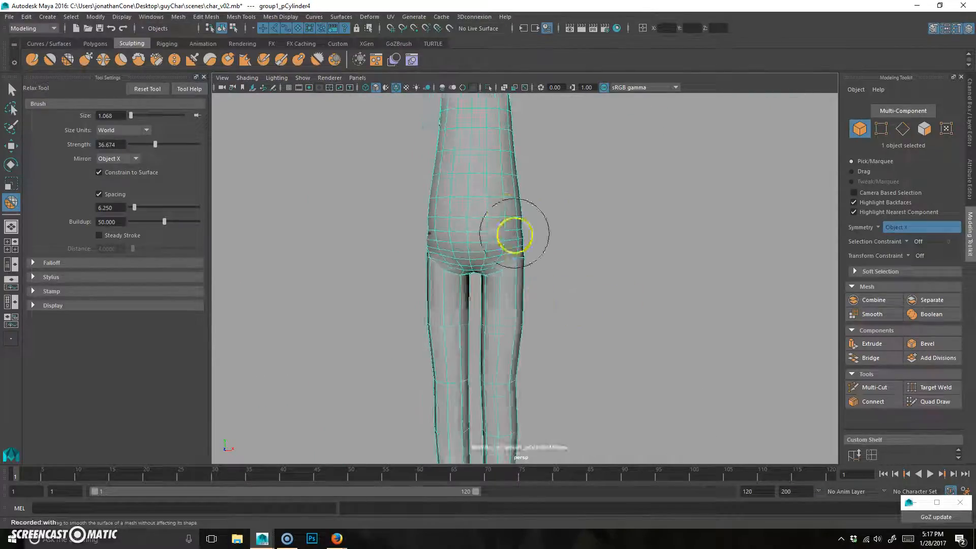
{"action": "left_click_drag", "start_coordinate": [581, 260], "coordinate": [494, 242], "text": "alt"}
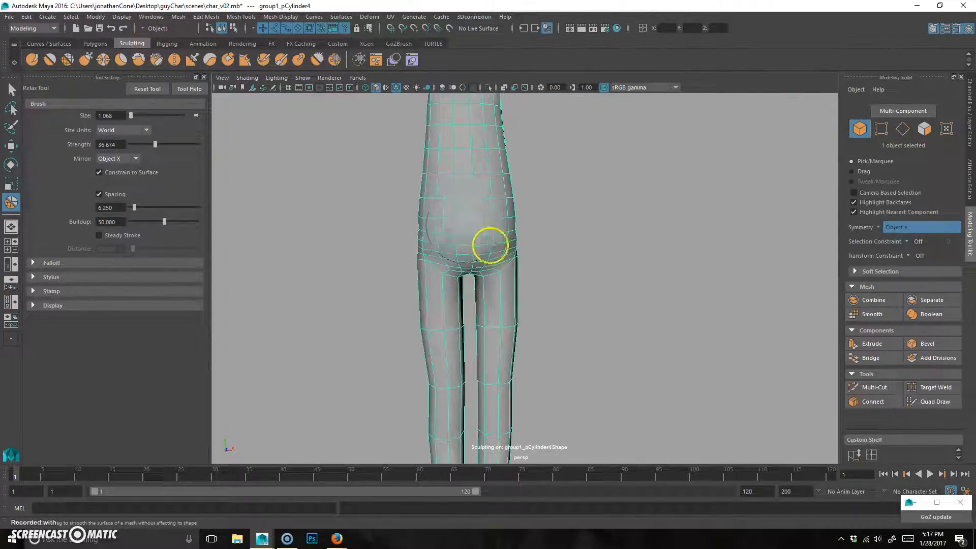
Step: Activate the Sculpt tool with the full body in view and set its brush size to 1.386
{"action": "mouse_move", "coordinate": [607, 251]}
{"action": "left_mouse_down", "text": "alt"}
{"action": "mouse_move", "coordinate": [479, 246]}
{"action": "mouse_move", "coordinate": [571, 253]}
{"action": "mouse_move", "coordinate": [621, 246]}
{"action": "mouse_move", "coordinate": [629, 233]}
{"action": "left_mouse_up", "text": "alt"}
{"action": "right_click_drag", "start_coordinate": [658, 174], "coordinate": [612, 175], "text": "alt"}
{"action": "middle_click_drag", "start_coordinate": [612, 175], "coordinate": [612, 264], "text": "alt"}
{"action": "left_click_drag", "start_coordinate": [612, 264], "coordinate": [586, 323], "text": "alt"}
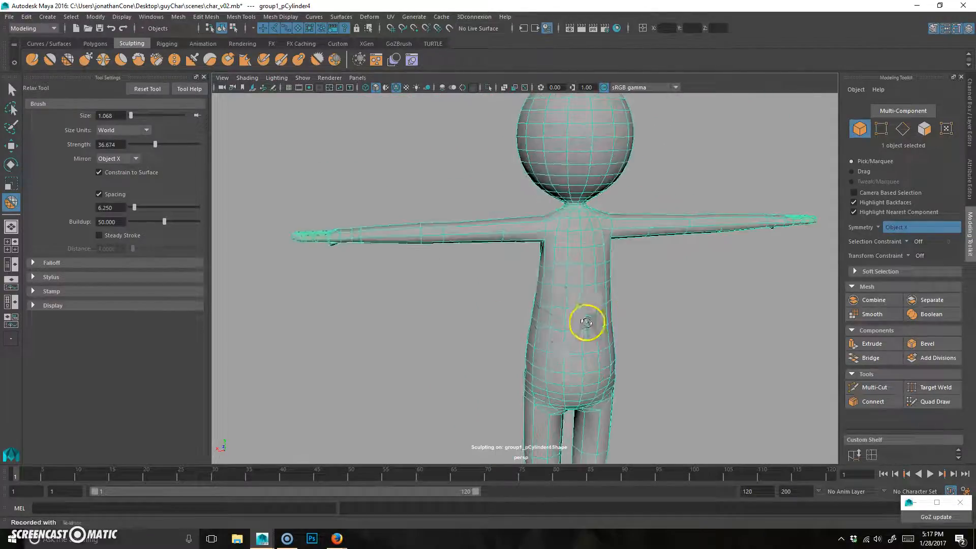
{"action": "right_click_drag", "start_coordinate": [549, 249], "coordinate": [589, 244], "text": "alt"}
{"action": "left_click_drag", "start_coordinate": [584, 226], "coordinate": [544, 250], "text": "alt"}
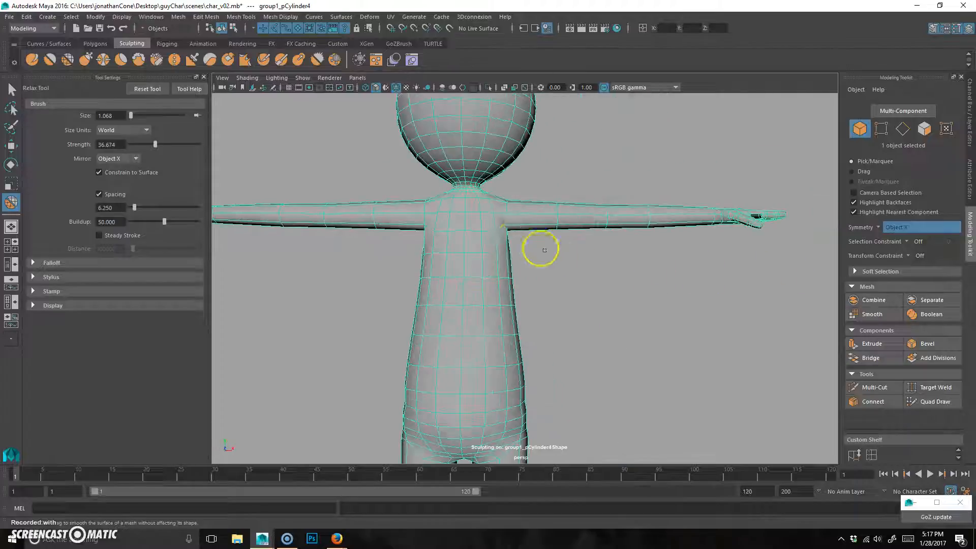
{"action": "right_click_drag", "start_coordinate": [550, 346], "coordinate": [503, 377], "text": "alt"}
{"action": "middle_click_drag", "start_coordinate": [504, 376], "coordinate": [500, 353], "text": "alt"}
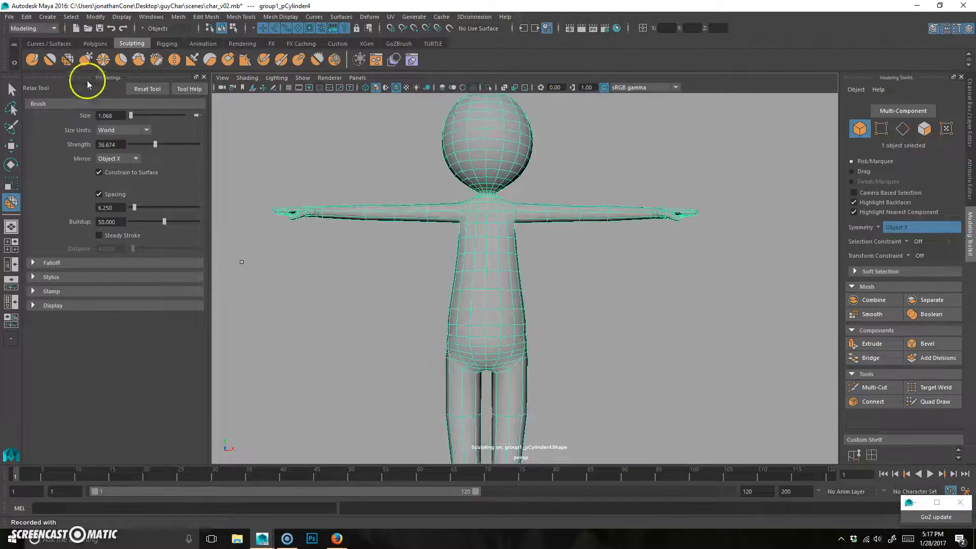
{"action": "left_click", "coordinate": [30, 60]}
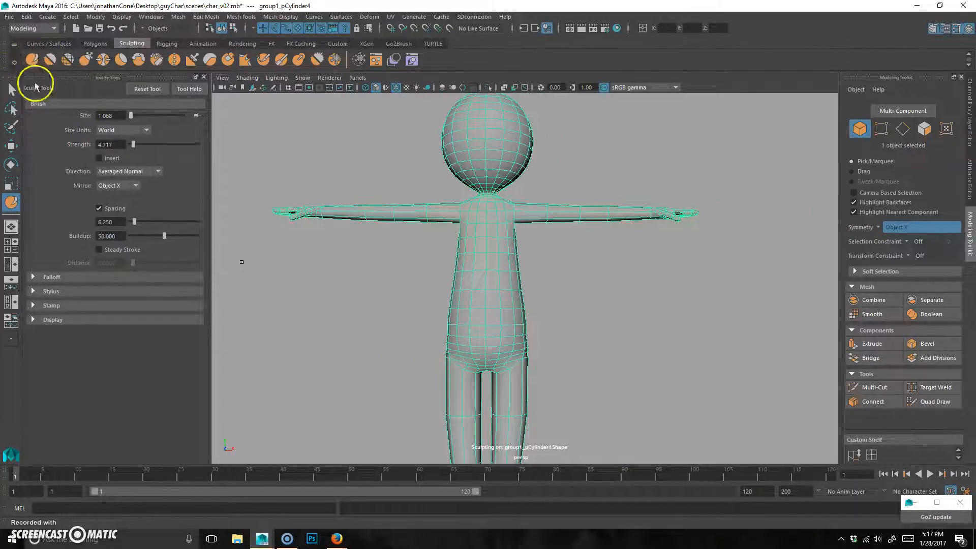
{"action": "scroll", "coordinate": [562, 304], "scroll_direction": "up", "scroll_amount": 3}
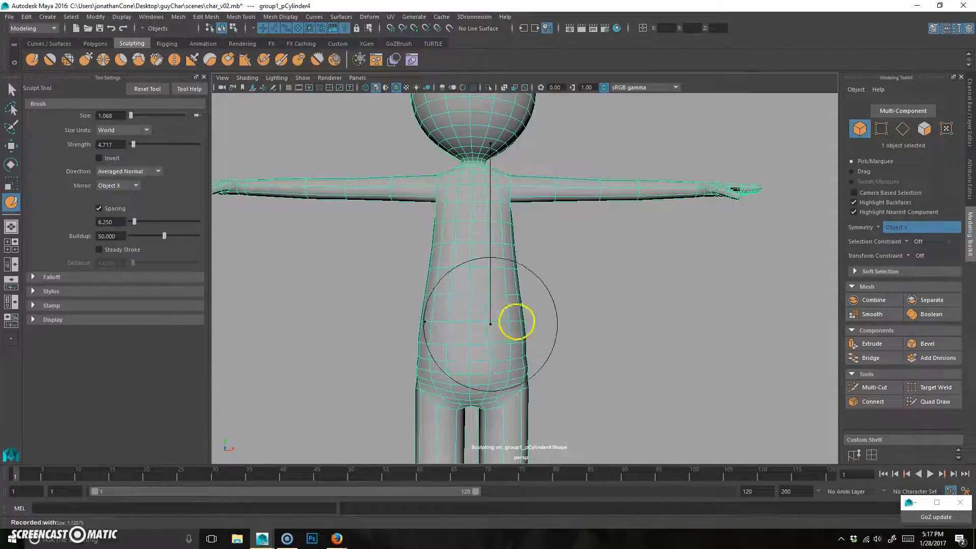
{"action": "mouse_move", "coordinate": [516, 339]}
{"action": "left_mouse_down", "text": "alt"}
{"action": "mouse_move", "coordinate": [544, 385]}
{"action": "mouse_move", "coordinate": [460, 332]}
{"action": "mouse_move", "coordinate": [478, 319]}
{"action": "left_mouse_up", "text": "alt"}
Step: Try to build up the belly with the Sculpt brush at strength 2.874 and undo the stroke
{"action": "key", "text": "m"}
{"action": "left_click_drag", "start_coordinate": [497, 426], "coordinate": [493, 375]}
{"action": "mouse_move", "coordinate": [498, 292]}
{"action": "left_mouse_down"}
{"action": "mouse_move", "coordinate": [460, 293]}
{"action": "mouse_move", "coordinate": [465, 301]}
{"action": "left_mouse_up"}
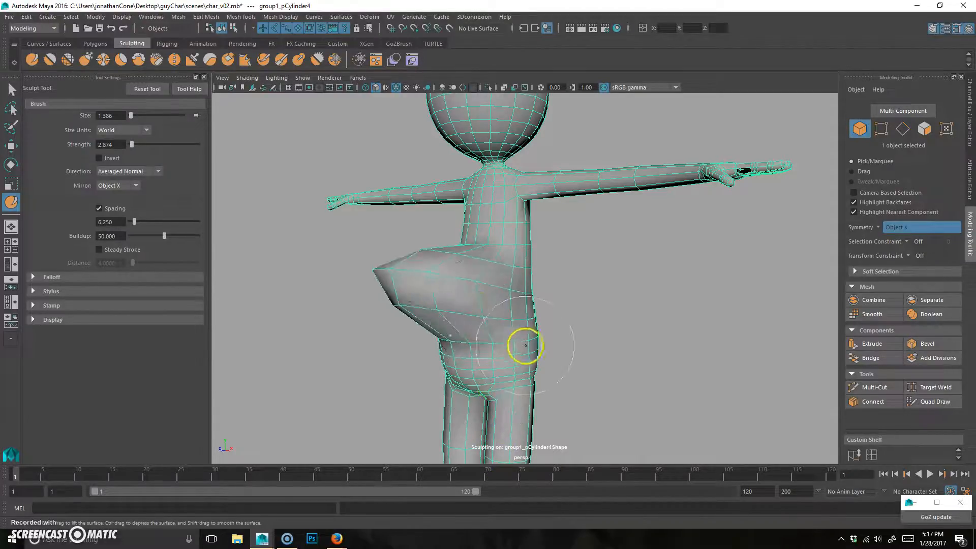
{"action": "key", "text": "ctrl+z"}
Step: Set the Sculpt brush strength to 0.166, sculpt a rounder belly and undo the last stroke
{"action": "key", "text": "m"}
{"action": "left_click_drag", "start_coordinate": [462, 260], "coordinate": [461, 288]}
{"action": "left_click_drag", "start_coordinate": [475, 354], "coordinate": [476, 359]}
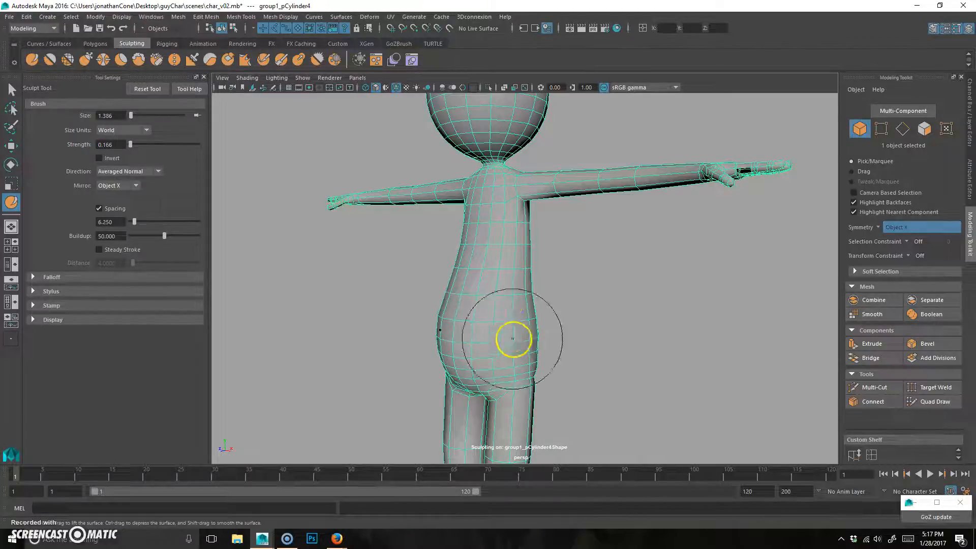
{"action": "mouse_move", "coordinate": [564, 333]}
{"action": "left_mouse_down", "text": "alt"}
{"action": "mouse_move", "coordinate": [598, 327]}
{"action": "mouse_move", "coordinate": [547, 308]}
{"action": "mouse_move", "coordinate": [524, 322]}
{"action": "left_mouse_up", "text": "alt"}
{"action": "key", "text": "ctrl+z"}
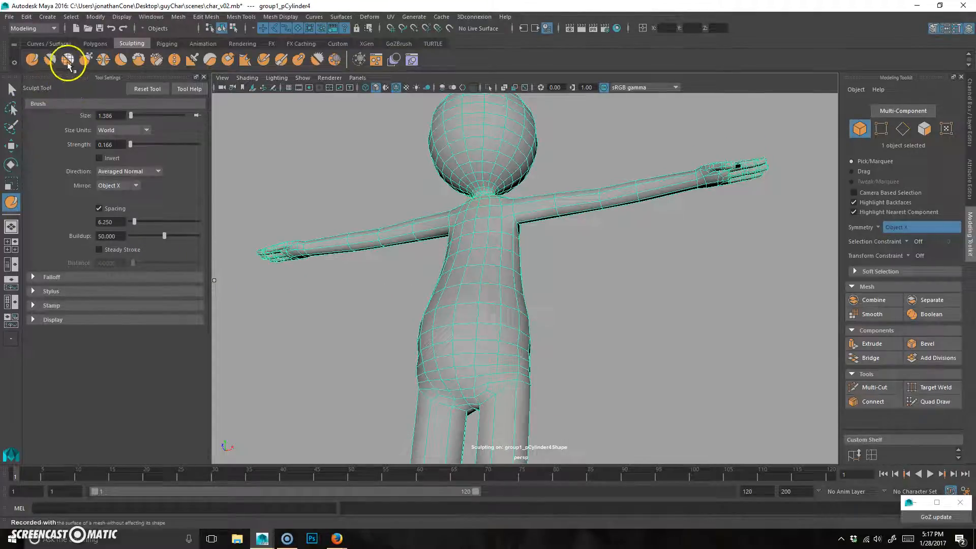
Step: Try smoothing the torso with the Smooth tool at strength 11.364, then at about 6.063, and undo the strokes
{"action": "left_click", "coordinate": [49, 60]}
{"action": "key", "text": "space"}
{"action": "left_click_drag", "start_coordinate": [198, 144], "coordinate": [187, 145]}
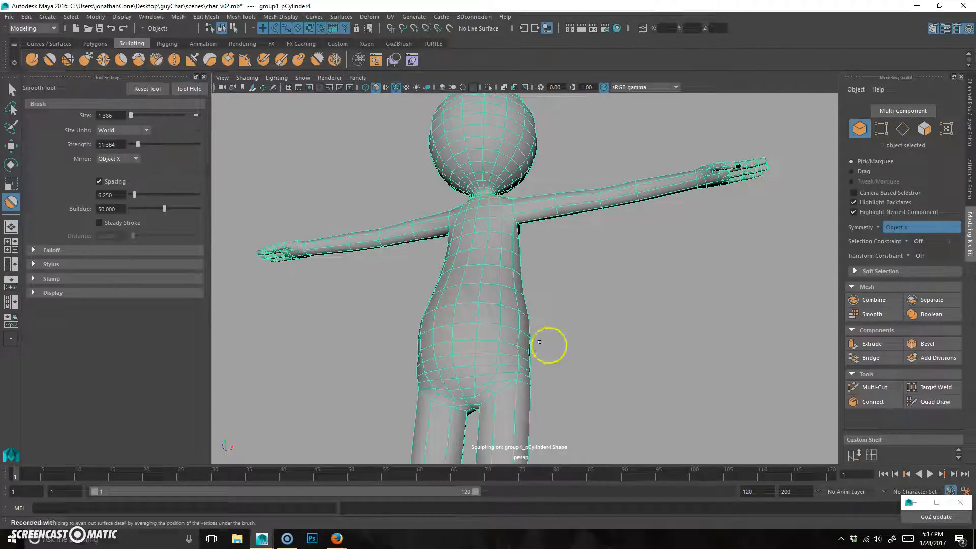
{"action": "key", "text": "ctrl+z"}
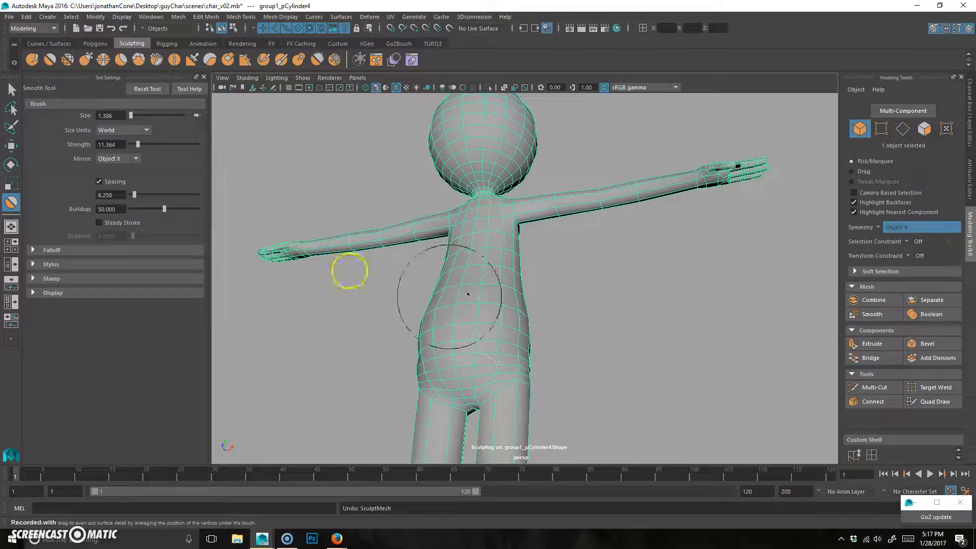
{"action": "left_click_drag", "start_coordinate": [136, 145], "coordinate": [133, 144]}
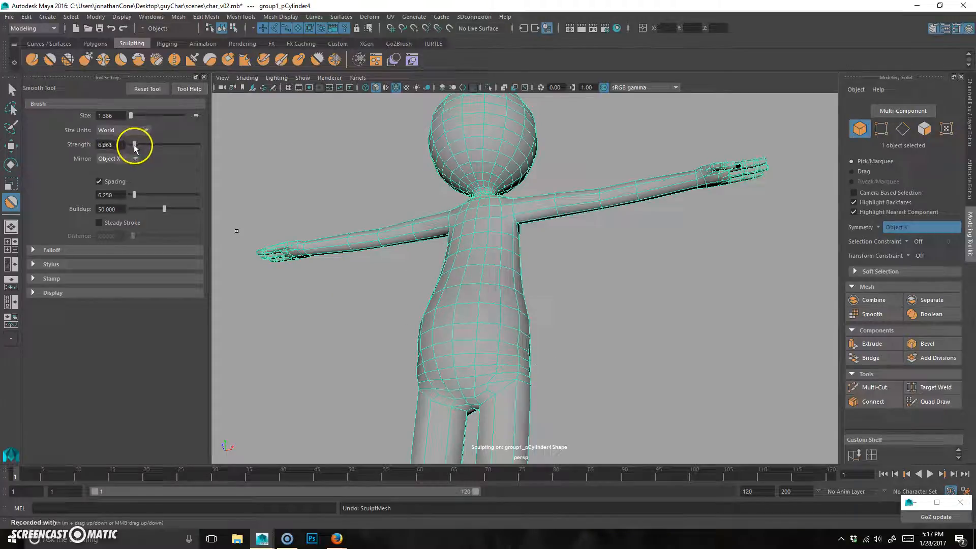
{"action": "key", "text": "ctrl+z"}
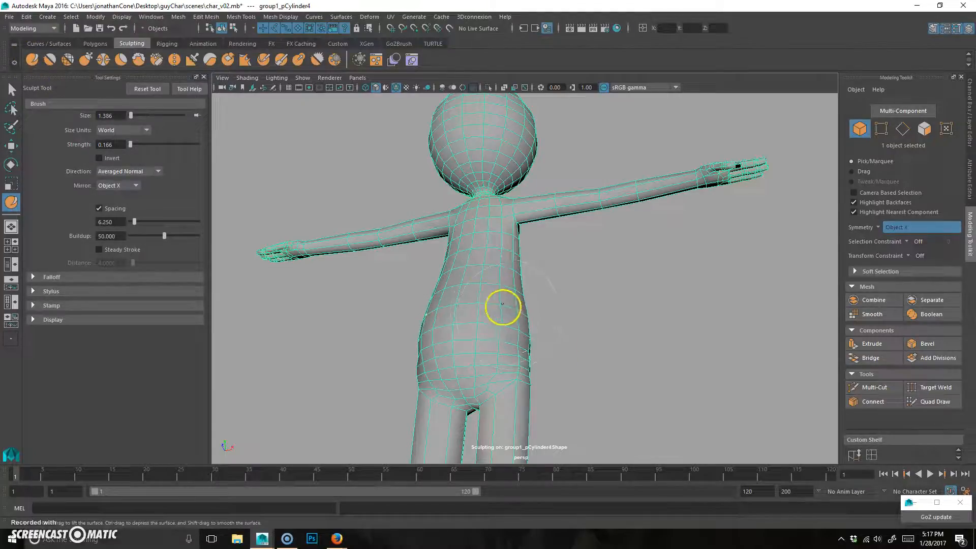
Step: Shape the hips and buttocks with the Sculpt tool from several sides, reducing the brush size to 0.959
{"action": "mouse_move", "coordinate": [516, 319]}
{"action": "left_mouse_down", "text": "alt"}
{"action": "mouse_move", "coordinate": [510, 337]}
{"action": "mouse_move", "coordinate": [538, 312]}
{"action": "left_mouse_up", "text": "alt"}
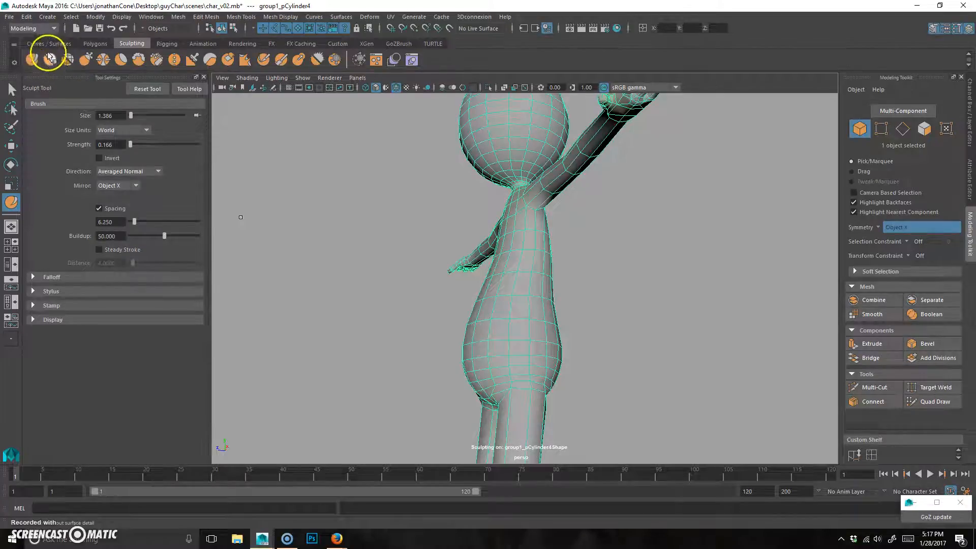
{"action": "mouse_move", "coordinate": [610, 275]}
{"action": "left_mouse_down", "text": "alt"}
{"action": "mouse_move", "coordinate": [497, 270]}
{"action": "mouse_move", "coordinate": [556, 353]}
{"action": "mouse_move", "coordinate": [581, 307]}
{"action": "mouse_move", "coordinate": [599, 234]}
{"action": "mouse_move", "coordinate": [514, 283]}
{"action": "mouse_move", "coordinate": [682, 394]}
{"action": "left_mouse_up", "text": "alt"}
{"action": "middle_click_drag", "start_coordinate": [661, 392], "coordinate": [608, 272], "text": "alt"}
{"action": "mouse_move", "coordinate": [577, 323]}
{"action": "left_mouse_down", "text": "alt"}
{"action": "mouse_move", "coordinate": [600, 329]}
{"action": "mouse_move", "coordinate": [550, 330]}
{"action": "mouse_move", "coordinate": [571, 364]}
{"action": "left_mouse_up", "text": "alt"}
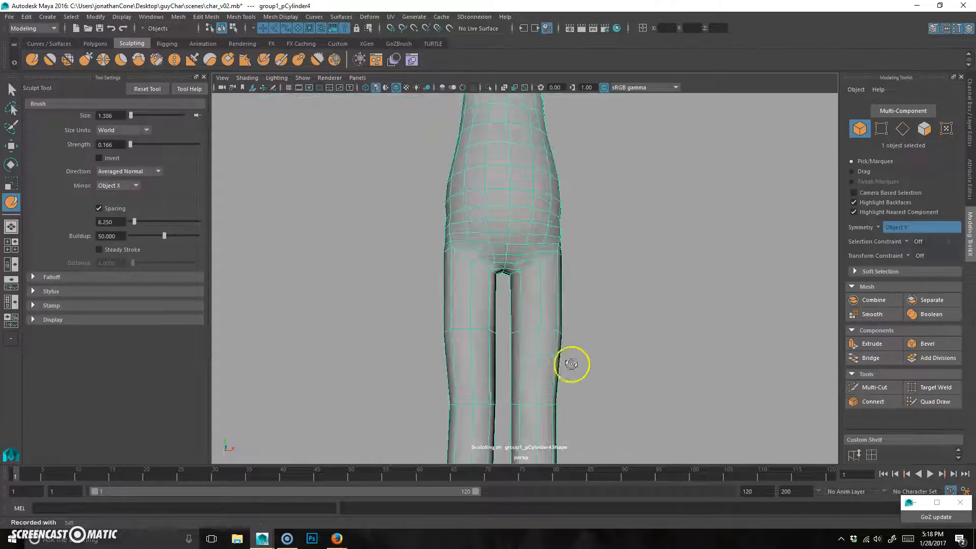
{"action": "middle_click_drag", "start_coordinate": [572, 352], "coordinate": [541, 272], "text": "alt"}
{"action": "right_click_drag", "start_coordinate": [496, 335], "coordinate": [471, 349], "text": "alt"}
{"action": "middle_click_drag", "start_coordinate": [471, 349], "coordinate": [595, 374], "text": "alt"}
{"action": "mouse_move", "coordinate": [595, 375]}
{"action": "left_mouse_down", "text": "alt"}
{"action": "mouse_move", "coordinate": [573, 234]}
{"action": "mouse_move", "coordinate": [577, 332]}
{"action": "mouse_move", "coordinate": [549, 255]}
{"action": "left_mouse_up", "text": "alt"}
{"action": "left_click_drag", "start_coordinate": [595, 385], "coordinate": [331, 353], "text": "alt"}
{"action": "right_click_drag", "start_coordinate": [331, 353], "coordinate": [544, 338], "text": "alt"}
{"action": "middle_click_drag", "start_coordinate": [544, 338], "coordinate": [533, 229], "text": "alt"}
{"action": "mouse_move", "coordinate": [534, 228]}
{"action": "left_mouse_down", "text": "alt"}
{"action": "mouse_move", "coordinate": [451, 324]}
{"action": "mouse_move", "coordinate": [544, 298]}
{"action": "mouse_move", "coordinate": [490, 298]}
{"action": "mouse_move", "coordinate": [479, 365]}
{"action": "mouse_move", "coordinate": [461, 320]}
{"action": "mouse_move", "coordinate": [459, 373]}
{"action": "mouse_move", "coordinate": [547, 392]}
{"action": "mouse_move", "coordinate": [473, 314]}
{"action": "left_mouse_up", "text": "alt"}
{"action": "left_click_drag", "start_coordinate": [571, 321], "coordinate": [499, 285], "text": "alt"}
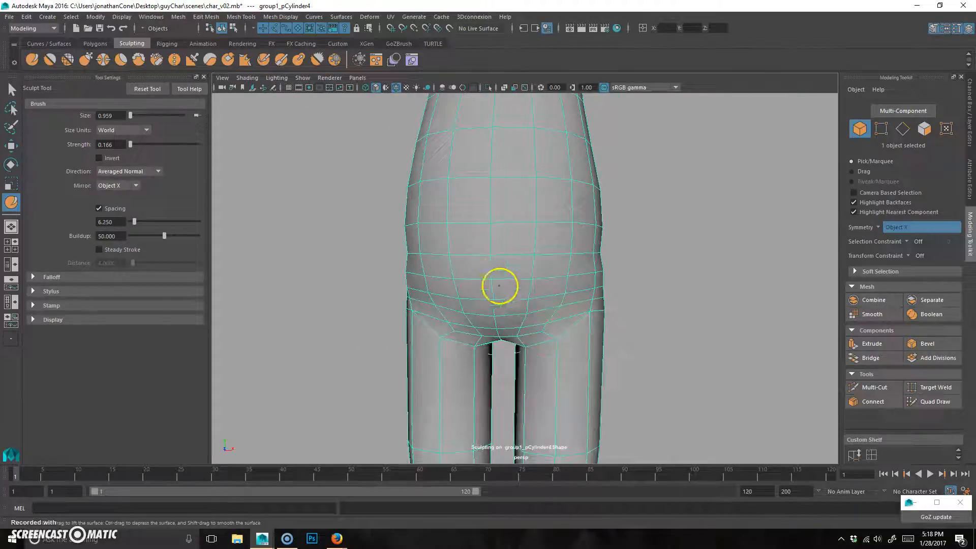
{"action": "left_click_drag", "start_coordinate": [577, 261], "coordinate": [471, 223], "text": "alt"}
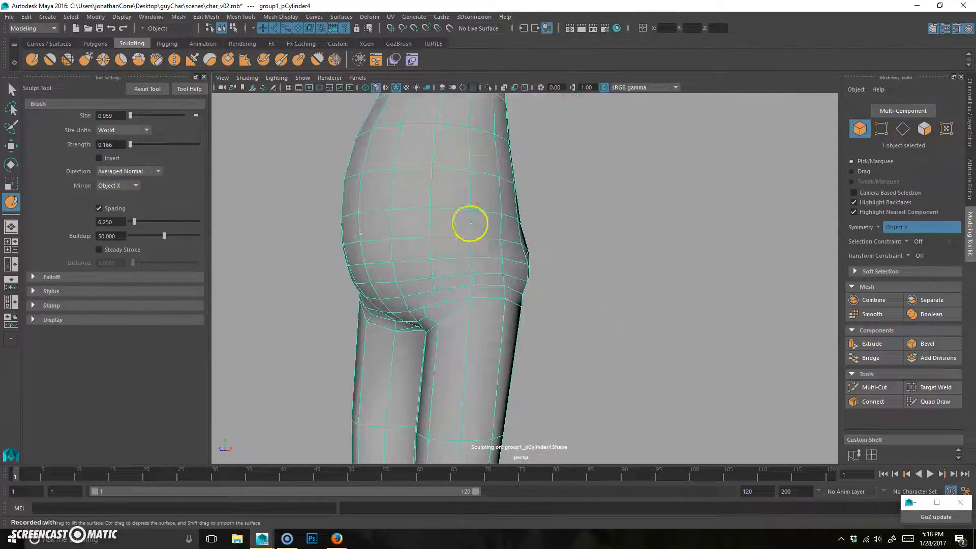
{"action": "mouse_move", "coordinate": [498, 327]}
{"action": "left_mouse_down", "text": "alt"}
{"action": "mouse_move", "coordinate": [488, 327]}
{"action": "mouse_move", "coordinate": [535, 334]}
{"action": "mouse_move", "coordinate": [422, 300]}
{"action": "left_mouse_up", "text": "alt"}
Step: Adjust the area where the thighs meet the hips with the Grab tool at a brush size of 0.332
{"action": "left_click", "coordinate": [84, 65]}
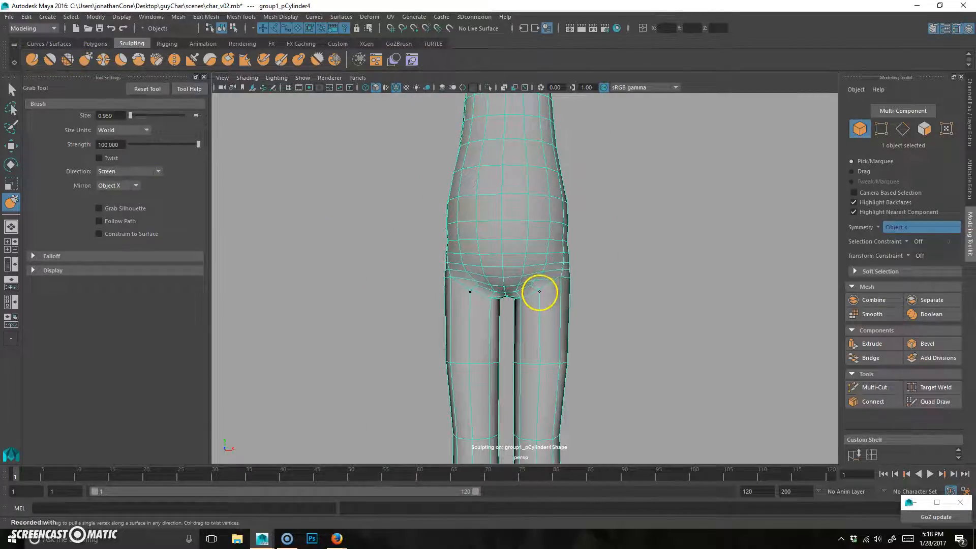
{"action": "mouse_move", "coordinate": [564, 324]}
{"action": "left_mouse_down", "text": "alt"}
{"action": "mouse_move", "coordinate": [563, 292]}
{"action": "mouse_move", "coordinate": [493, 273]}
{"action": "mouse_move", "coordinate": [492, 263]}
{"action": "left_mouse_up", "text": "alt"}
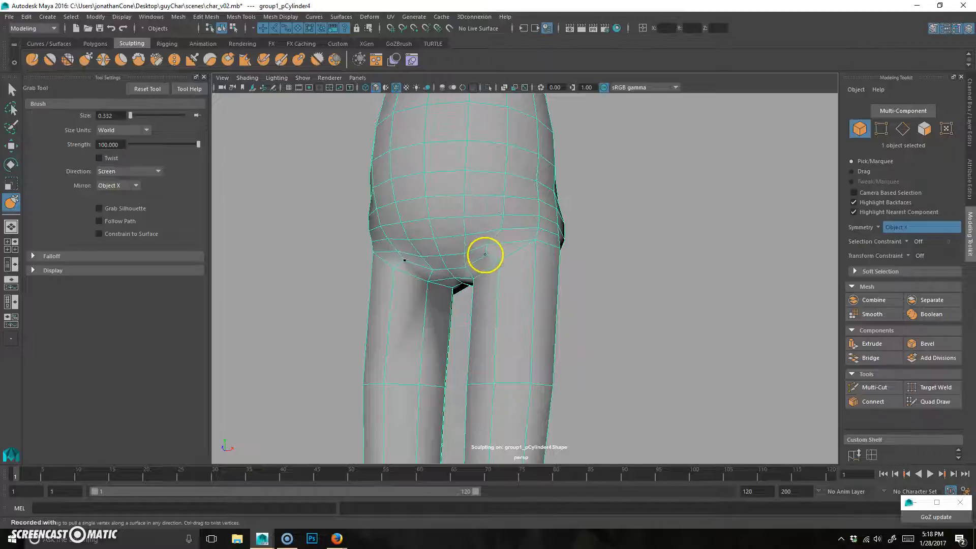
{"action": "mouse_move", "coordinate": [540, 275]}
{"action": "left_mouse_down", "text": "alt"}
{"action": "mouse_move", "coordinate": [569, 223]}
{"action": "mouse_move", "coordinate": [562, 298]}
{"action": "mouse_move", "coordinate": [538, 362]}
{"action": "mouse_move", "coordinate": [549, 321]}
{"action": "mouse_move", "coordinate": [488, 382]}
{"action": "mouse_move", "coordinate": [564, 338]}
{"action": "mouse_move", "coordinate": [554, 351]}
{"action": "mouse_move", "coordinate": [732, 347]}
{"action": "mouse_move", "coordinate": [498, 335]}
{"action": "mouse_move", "coordinate": [553, 264]}
{"action": "mouse_move", "coordinate": [575, 267]}
{"action": "mouse_move", "coordinate": [517, 280]}
{"action": "mouse_move", "coordinate": [521, 300]}
{"action": "mouse_move", "coordinate": [407, 264]}
{"action": "mouse_move", "coordinate": [573, 240]}
{"action": "mouse_move", "coordinate": [436, 283]}
{"action": "mouse_move", "coordinate": [534, 311]}
{"action": "mouse_move", "coordinate": [540, 250]}
{"action": "mouse_move", "coordinate": [533, 354]}
{"action": "mouse_move", "coordinate": [571, 163]}
{"action": "mouse_move", "coordinate": [612, 329]}
{"action": "mouse_move", "coordinate": [582, 342]}
{"action": "mouse_move", "coordinate": [601, 312]}
{"action": "mouse_move", "coordinate": [575, 320]}
{"action": "left_mouse_up", "text": "alt"}
Step: Leave sculpting for the Select tool and examine the hips and legs from the front
{"action": "key", "text": "q"}
{"action": "right_click_drag", "start_coordinate": [575, 320], "coordinate": [566, 320], "text": "alt"}
{"action": "middle_click_drag", "start_coordinate": [473, 375], "coordinate": [494, 313], "text": "alt"}
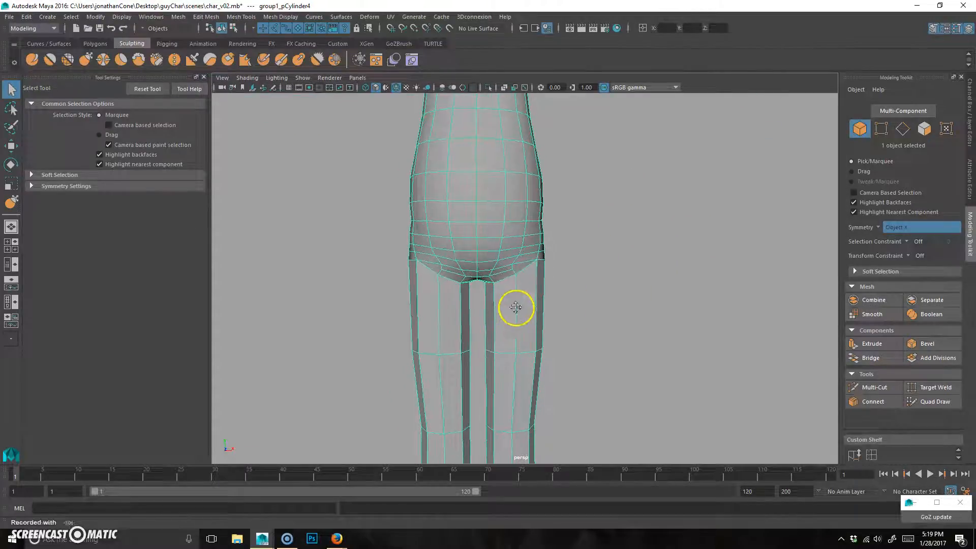
{"action": "right_click_drag", "start_coordinate": [515, 307], "coordinate": [558, 299], "text": "alt"}
{"action": "middle_click_drag", "start_coordinate": [557, 298], "coordinate": [559, 239], "text": "alt"}
{"action": "middle_click_drag", "start_coordinate": [554, 416], "coordinate": [554, 290], "text": "alt"}
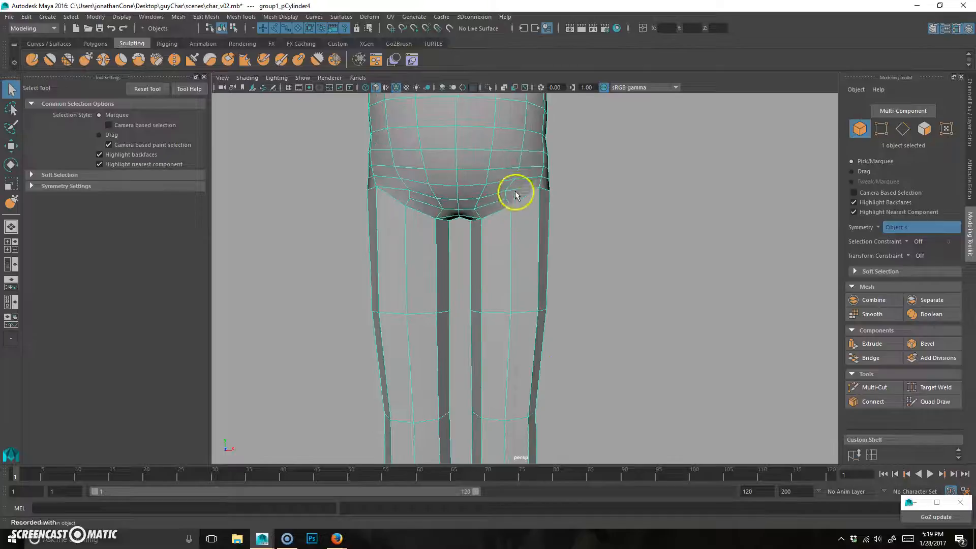
{"action": "right_click_drag", "start_coordinate": [552, 336], "coordinate": [619, 188], "text": "alt"}
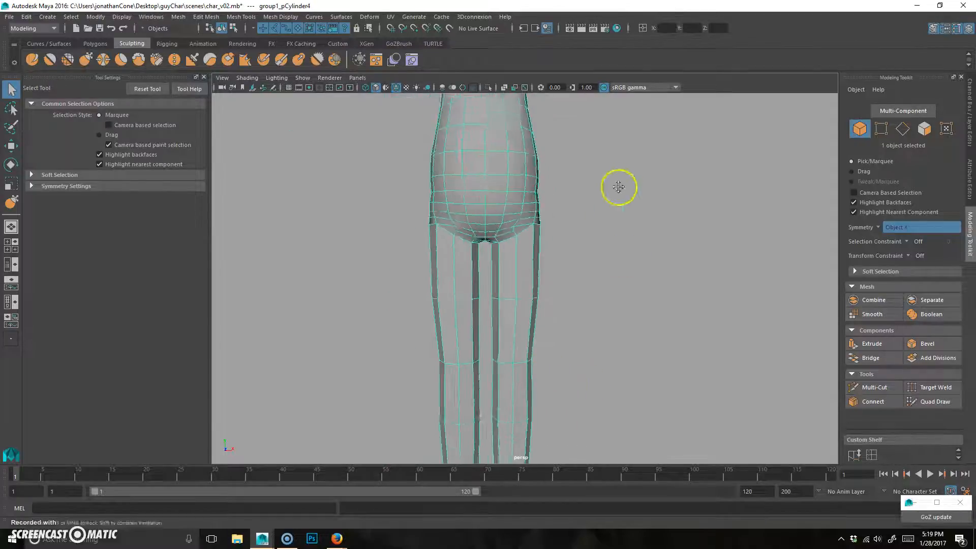
Step: Select the border edges of the hole at the base of the fingers with symmetry on and fill it
{"action": "middle_click_drag", "start_coordinate": [619, 188], "coordinate": [414, 453], "text": "alt"}
{"action": "right_click_drag", "start_coordinate": [414, 453], "coordinate": [688, 355], "text": "alt"}
{"action": "middle_click_drag", "start_coordinate": [515, 369], "coordinate": [468, 360], "text": "alt"}
{"action": "left_click_drag", "start_coordinate": [467, 360], "coordinate": [642, 366], "text": "alt"}
{"action": "left_click_drag", "start_coordinate": [576, 406], "coordinate": [544, 363], "text": "alt"}
{"action": "middle_click_drag", "start_coordinate": [491, 442], "coordinate": [481, 394], "text": "alt"}
{"action": "left_click_drag", "start_coordinate": [481, 394], "coordinate": [503, 378], "text": "alt"}
{"action": "middle_click_drag", "start_coordinate": [508, 379], "coordinate": [510, 300], "text": "alt"}
{"action": "right_click_drag", "start_coordinate": [510, 302], "coordinate": [546, 341], "text": "alt"}
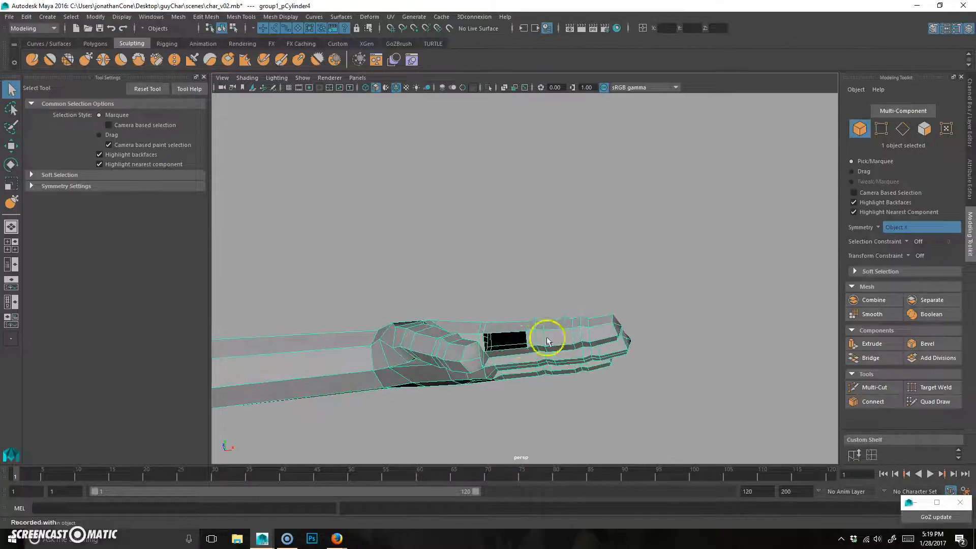
{"action": "left_click_drag", "start_coordinate": [501, 353], "coordinate": [502, 317], "text": "alt"}
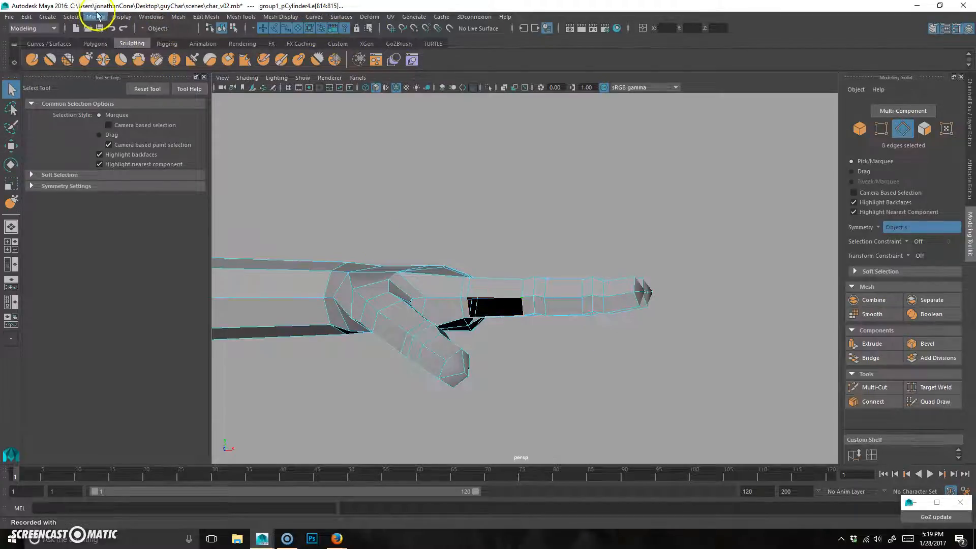
{"action": "left_click", "coordinate": [177, 17]}
{"action": "left_click", "coordinate": [207, 84]}
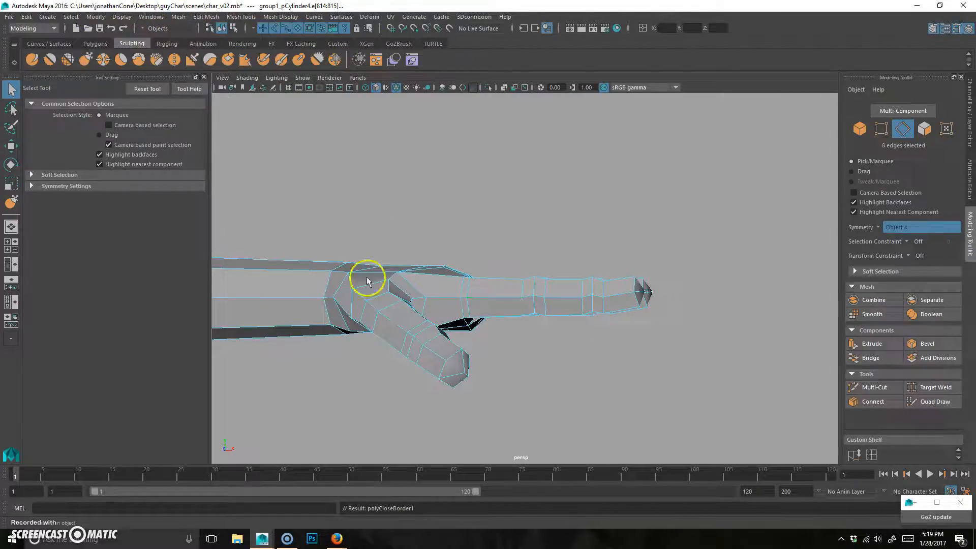
Step: Check the other hand for the filled hole, then return the character to object mode and deselect it
{"action": "left_click_drag", "start_coordinate": [646, 339], "coordinate": [465, 344], "text": "alt"}
{"action": "middle_click_drag", "start_coordinate": [465, 343], "coordinate": [793, 321], "text": "alt"}
{"action": "left_click_drag", "start_coordinate": [575, 314], "coordinate": [512, 315], "text": "alt"}
{"action": "right_click_drag", "start_coordinate": [512, 315], "coordinate": [488, 321], "text": "alt"}
{"action": "middle_click_drag", "start_coordinate": [488, 321], "coordinate": [446, 325], "text": "alt"}
{"action": "left_click_drag", "start_coordinate": [447, 326], "coordinate": [444, 342], "text": "alt"}
{"action": "right_click_drag", "start_coordinate": [483, 340], "coordinate": [529, 295]}
{"action": "left_click", "coordinate": [529, 326]}
Step: Examine the finished mesh from several sides, covering the hands, torso, legs, feet and overall proportions
{"action": "left_click_drag", "start_coordinate": [497, 385], "coordinate": [529, 356], "text": "alt"}
{"action": "right_click_drag", "start_coordinate": [458, 353], "coordinate": [508, 386], "text": "alt"}
{"action": "middle_click_drag", "start_coordinate": [508, 386], "coordinate": [539, 333], "text": "alt"}
{"action": "left_click_drag", "start_coordinate": [539, 336], "coordinate": [427, 394], "text": "alt"}
{"action": "right_click_drag", "start_coordinate": [427, 394], "coordinate": [525, 311], "text": "alt"}
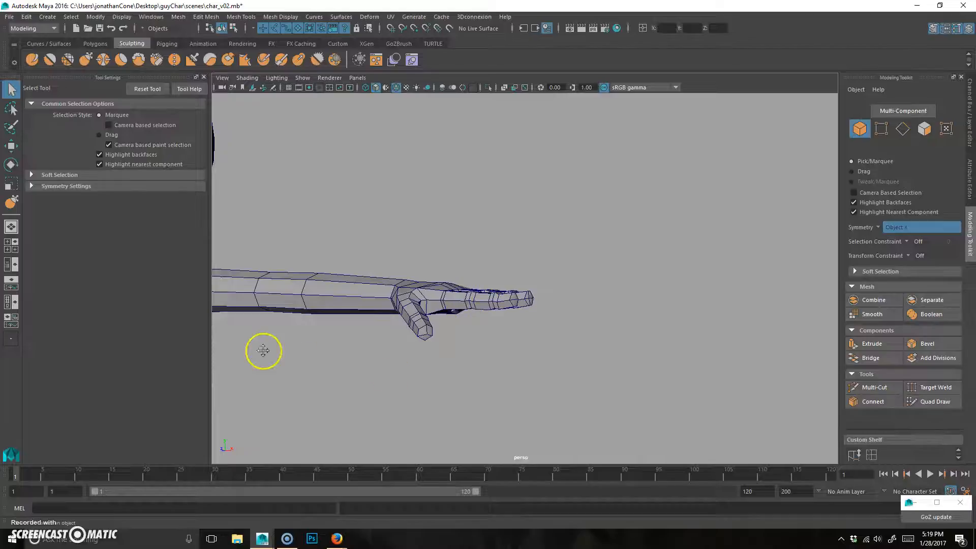
{"action": "middle_click_drag", "start_coordinate": [263, 351], "coordinate": [632, 323], "text": "alt"}
{"action": "right_click_drag", "start_coordinate": [632, 322], "coordinate": [471, 330], "text": "alt"}
{"action": "middle_click_drag", "start_coordinate": [471, 331], "coordinate": [466, 295], "text": "alt"}
{"action": "left_click_drag", "start_coordinate": [466, 295], "coordinate": [488, 292], "text": "alt"}
{"action": "right_click_drag", "start_coordinate": [488, 291], "coordinate": [465, 270], "text": "alt"}
{"action": "middle_click_drag", "start_coordinate": [465, 269], "coordinate": [522, 265], "text": "alt"}
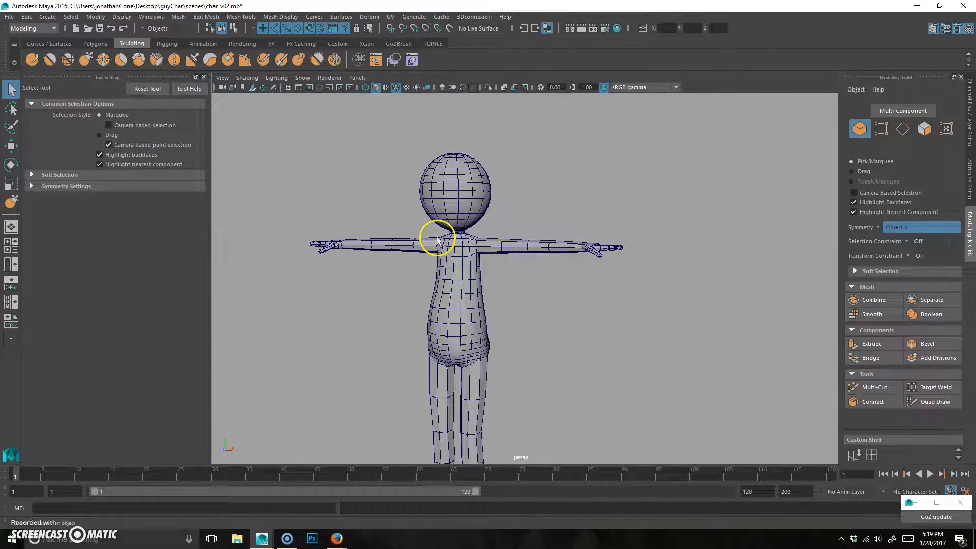
{"action": "right_click_drag", "start_coordinate": [526, 300], "coordinate": [572, 312], "text": "alt"}
{"action": "middle_click_drag", "start_coordinate": [573, 311], "coordinate": [584, 147], "text": "alt"}
{"action": "left_click_drag", "start_coordinate": [562, 316], "coordinate": [516, 311], "text": "alt"}
{"action": "right_click_drag", "start_coordinate": [516, 311], "coordinate": [578, 305], "text": "alt"}
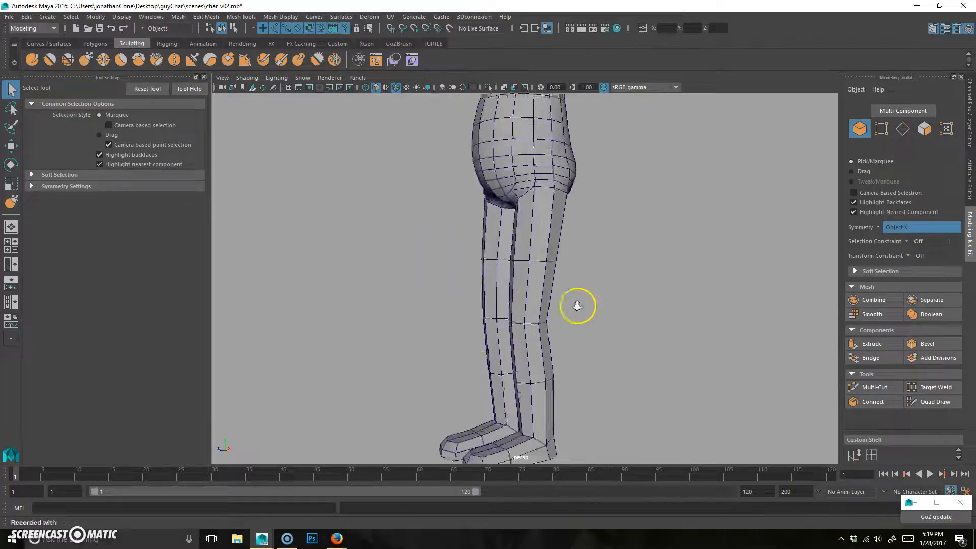
{"action": "middle_click_drag", "start_coordinate": [578, 305], "coordinate": [553, 278], "text": "alt"}
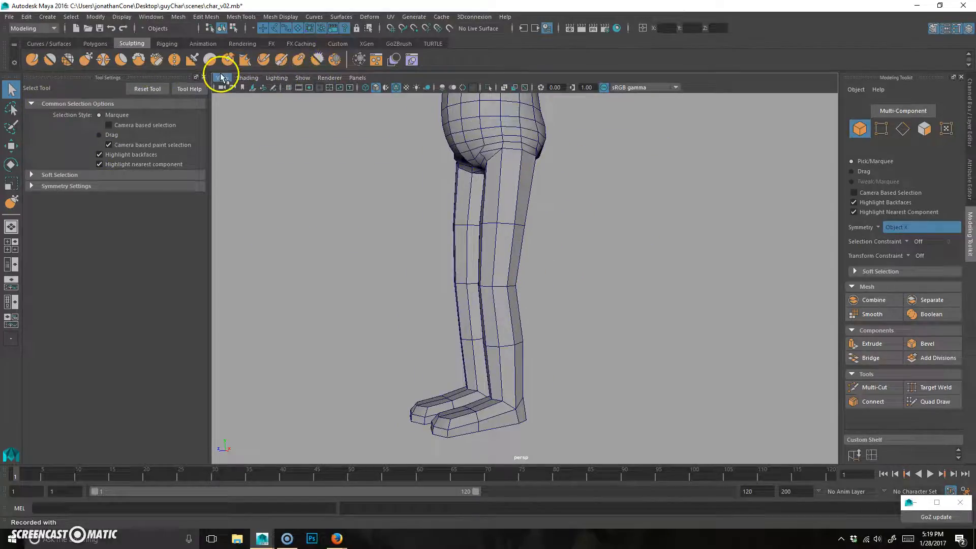
{"action": "right_click_drag", "start_coordinate": [565, 241], "coordinate": [429, 227], "text": "alt"}
{"action": "middle_click_drag", "start_coordinate": [429, 227], "coordinate": [436, 311], "text": "alt"}
{"action": "left_click_drag", "start_coordinate": [436, 311], "coordinate": [529, 286], "text": "alt"}
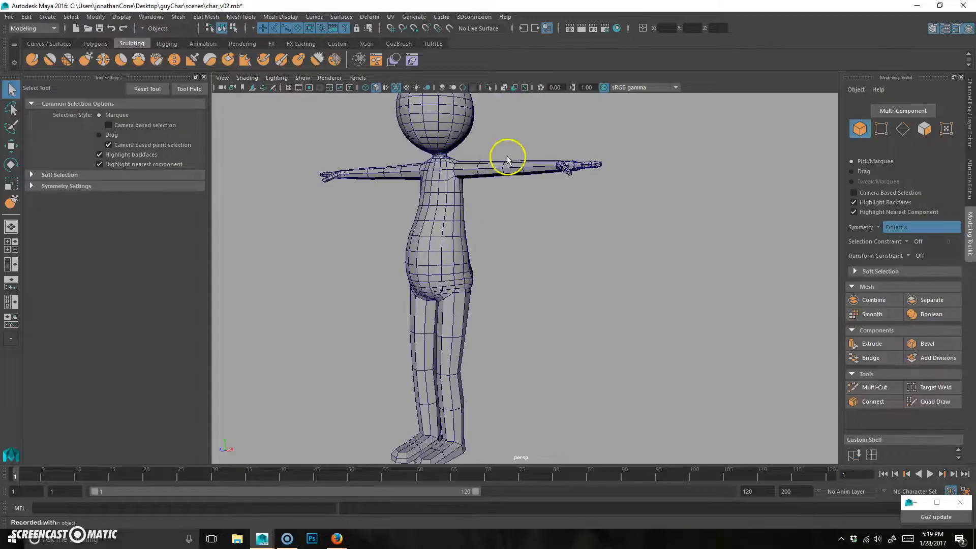